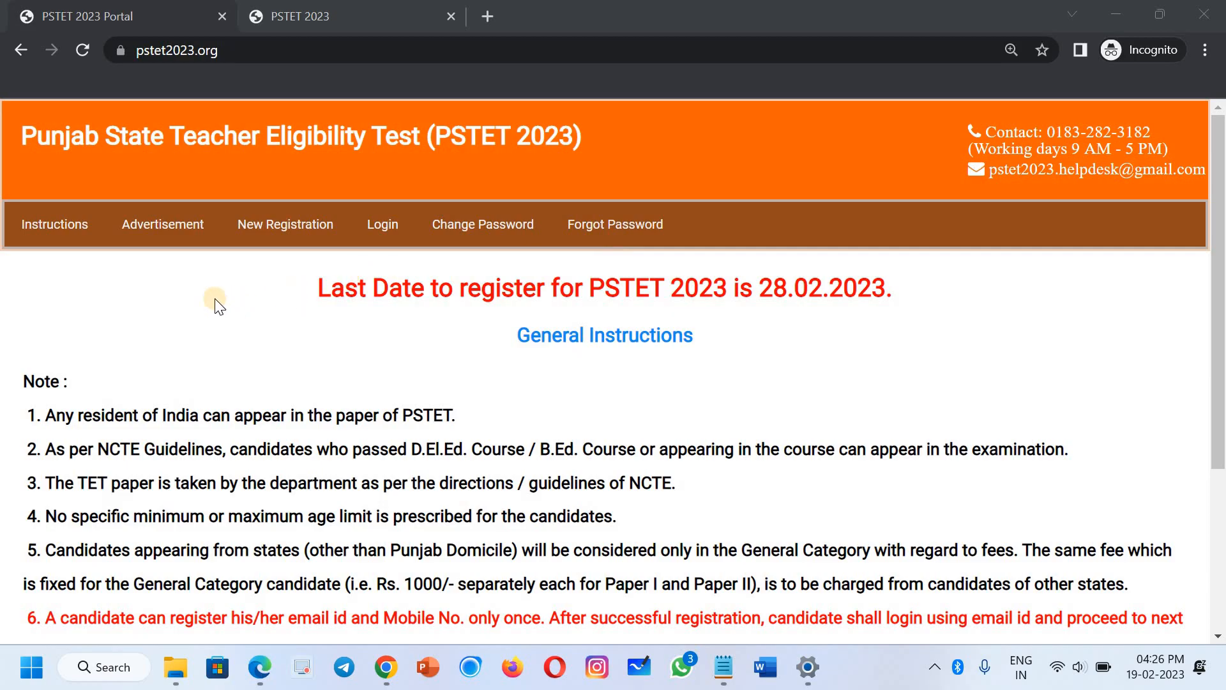
Open the new candidate registration form and examine its name, mobile, e-mail and OTP fields.
{"action": "left_click", "coordinate": [278, 237]}
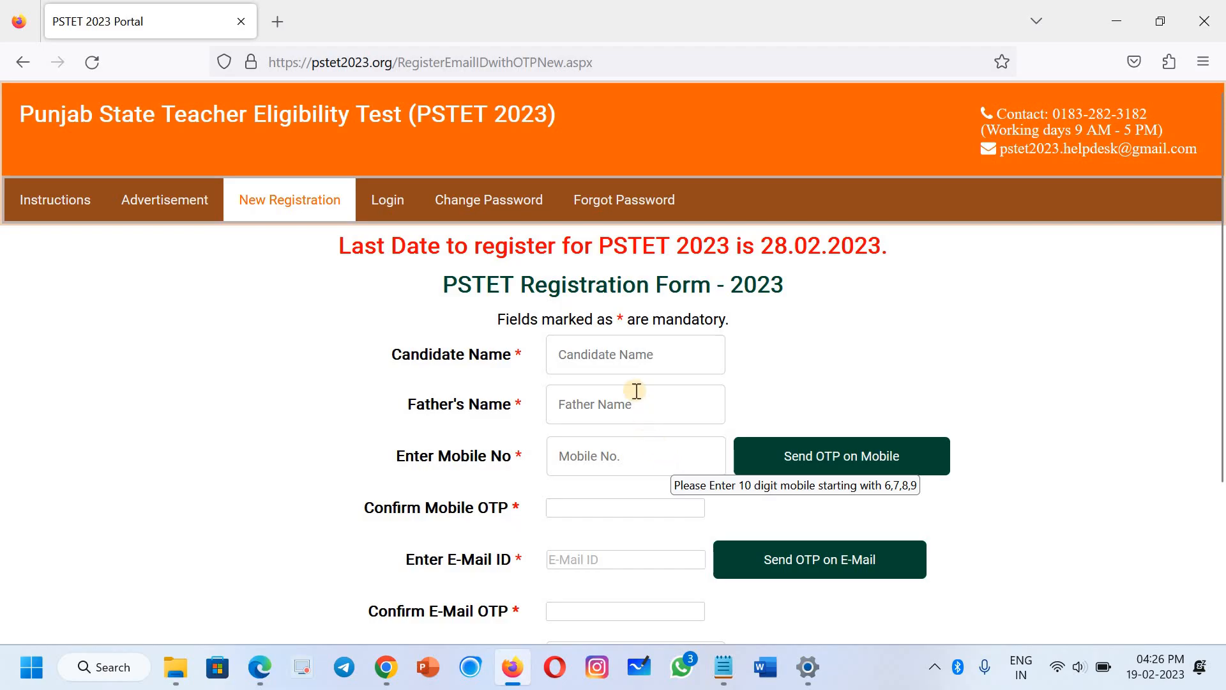
{"action": "left_click", "coordinate": [637, 350]}
{"action": "scroll", "coordinate": [636, 349], "scroll_direction": "down", "scroll_amount": 2}
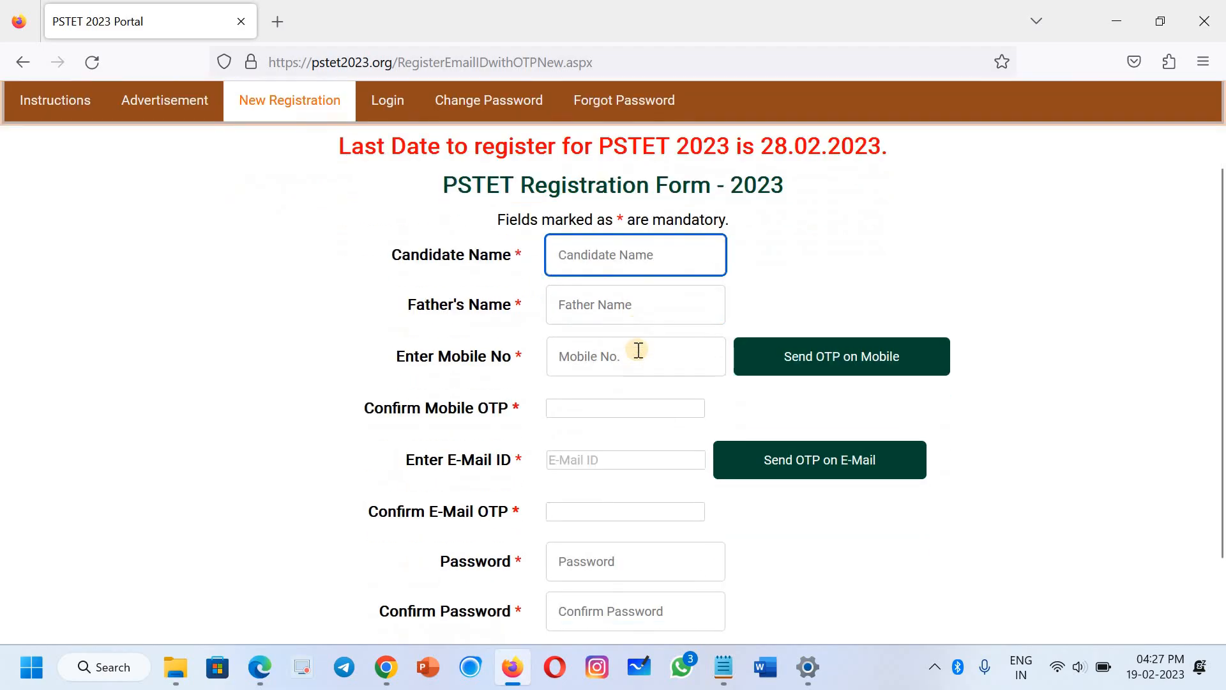
{"action": "left_click", "coordinate": [602, 309]}
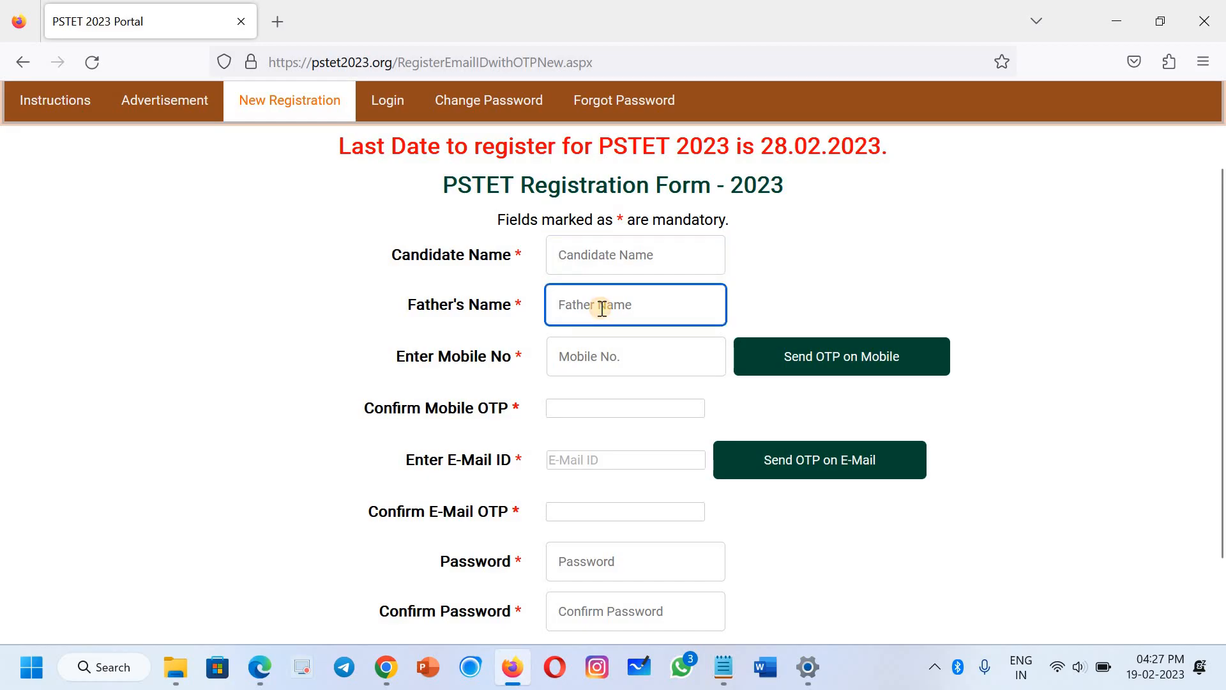
{"action": "left_click", "coordinate": [598, 363]}
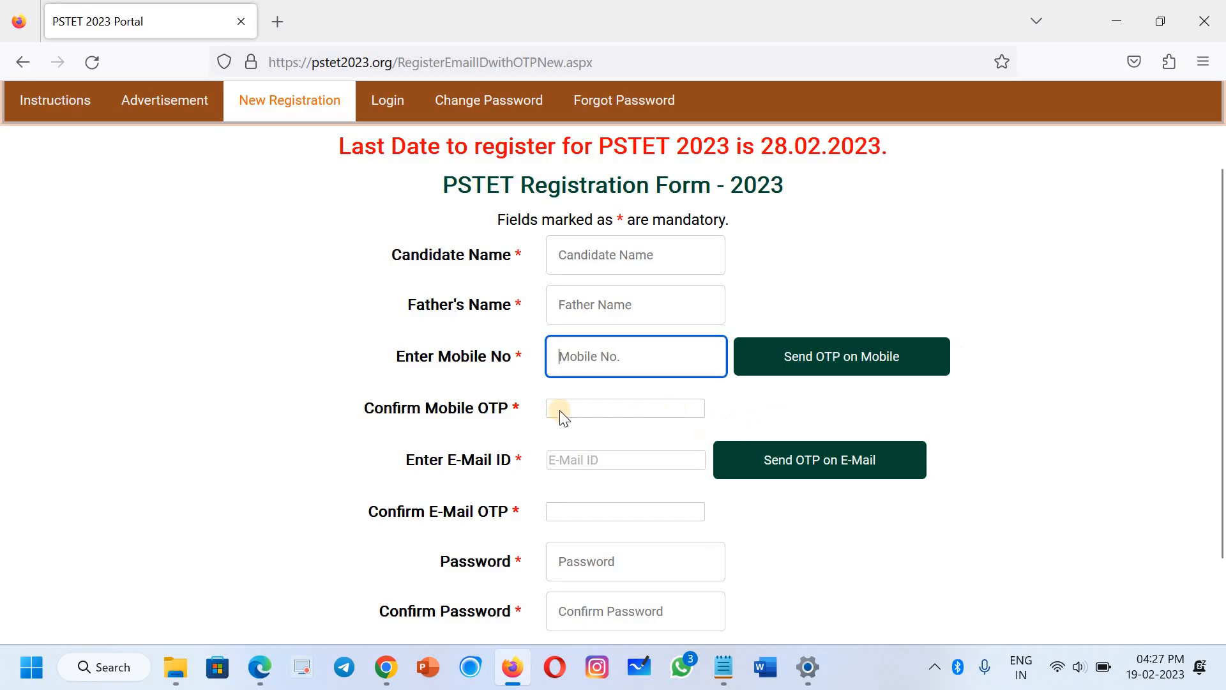
{"action": "left_click", "coordinate": [600, 401]}
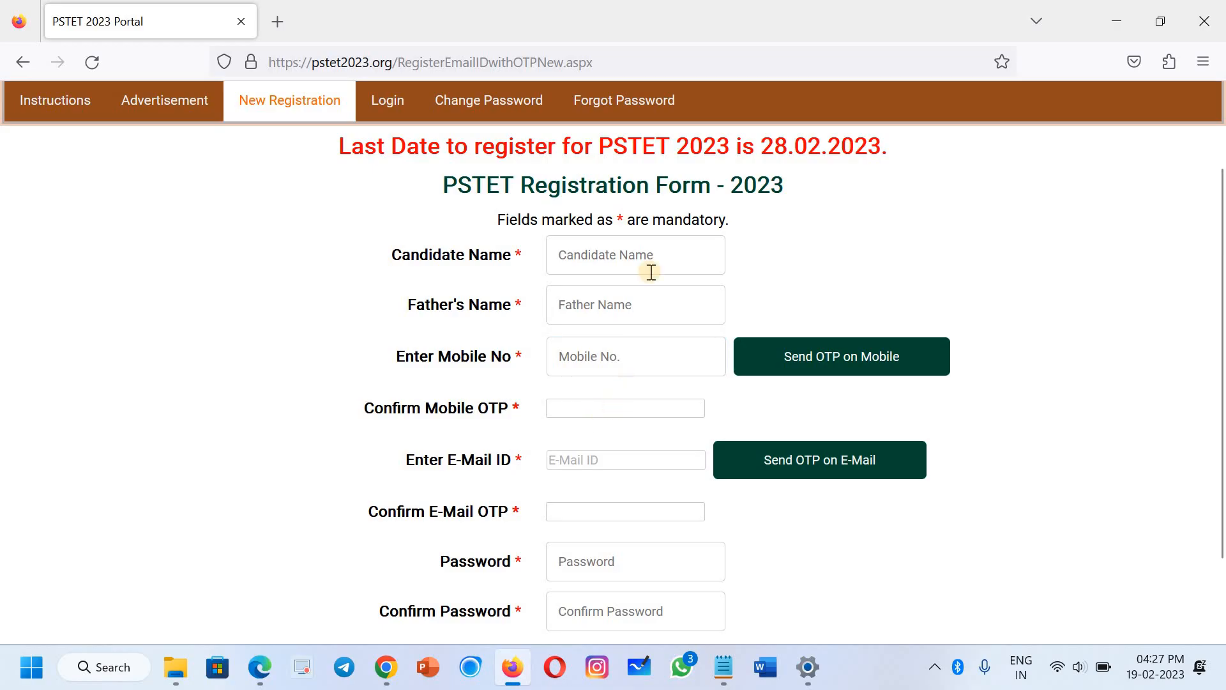
{"action": "scroll", "coordinate": [580, 129], "scroll_direction": "up", "scroll_amount": 2}
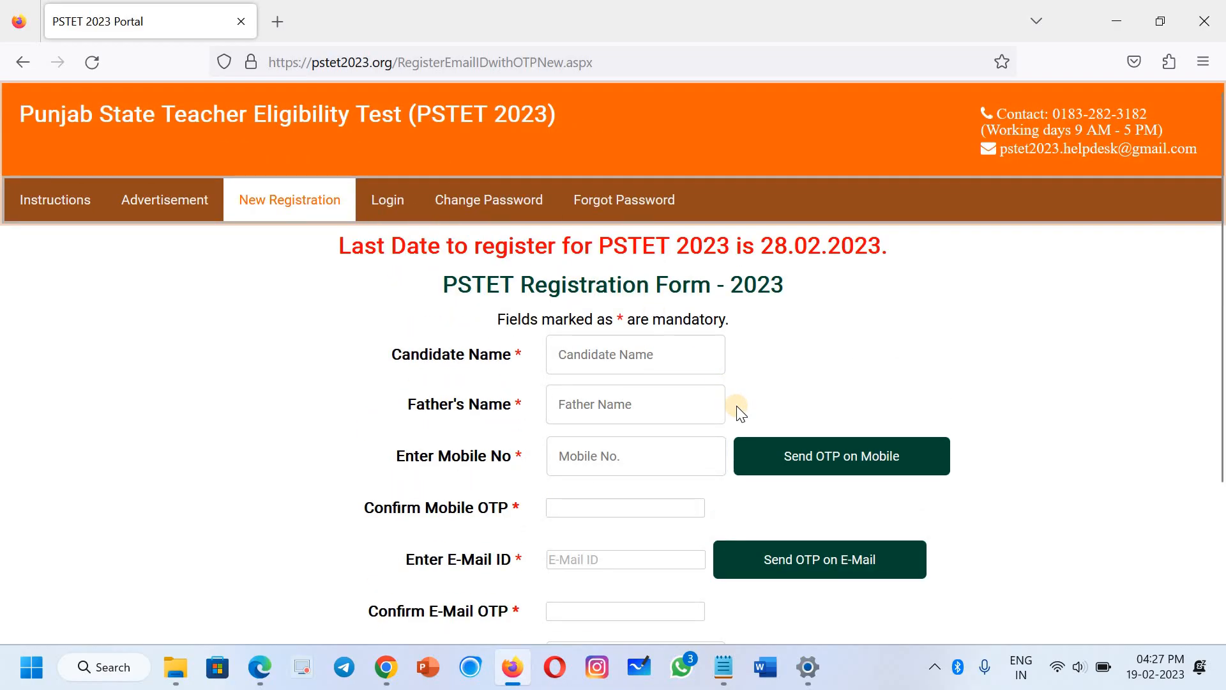
{"action": "scroll", "coordinate": [732, 416], "scroll_direction": "down", "scroll_amount": 2}
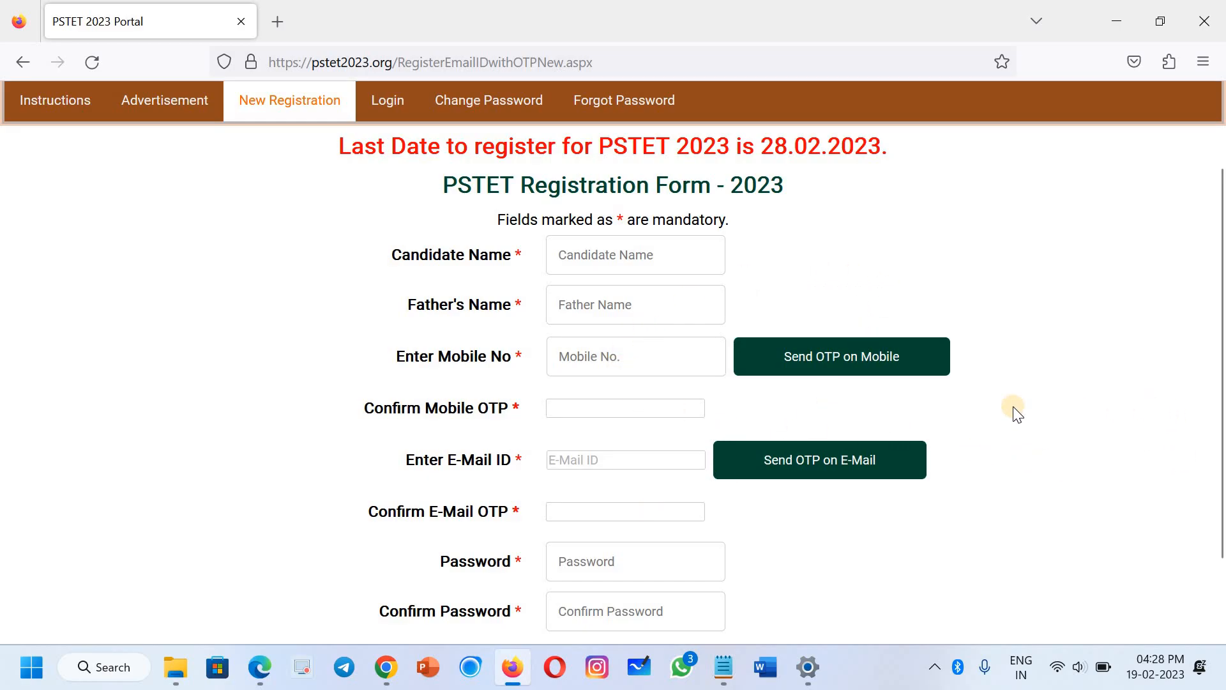
{"action": "scroll", "coordinate": [1019, 414], "scroll_direction": "down", "scroll_amount": 3}
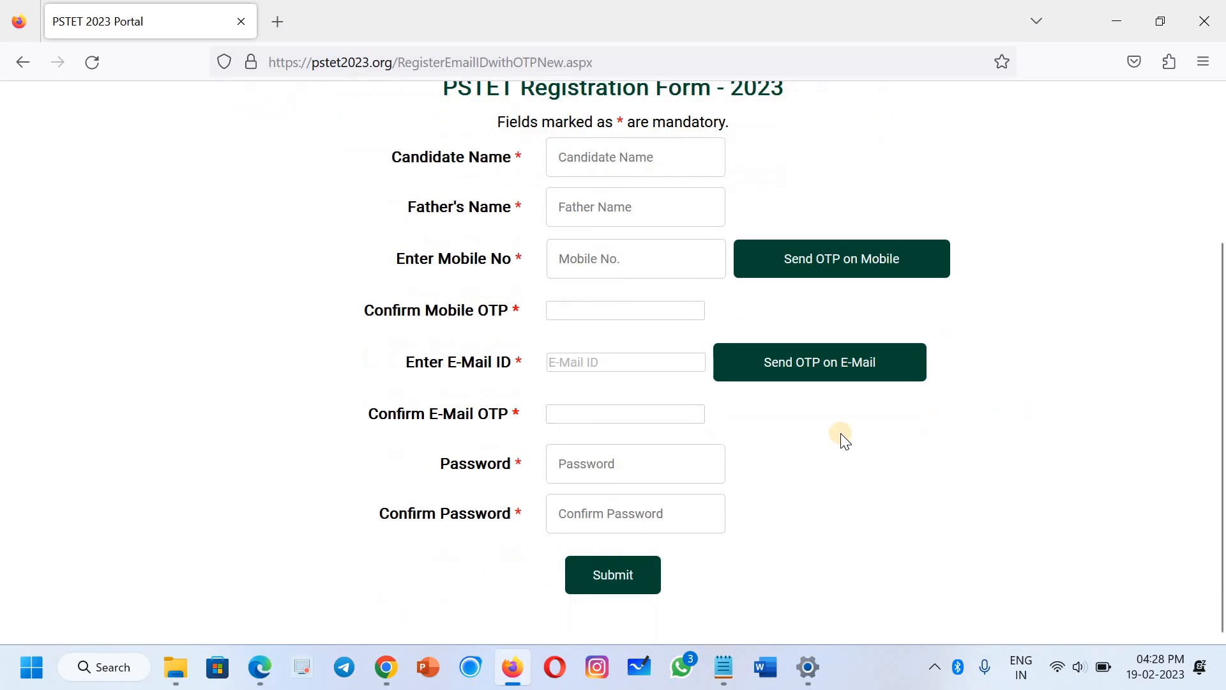
Enter a new account password in the registration form's Password field.
{"action": "left_click", "coordinate": [639, 463]}
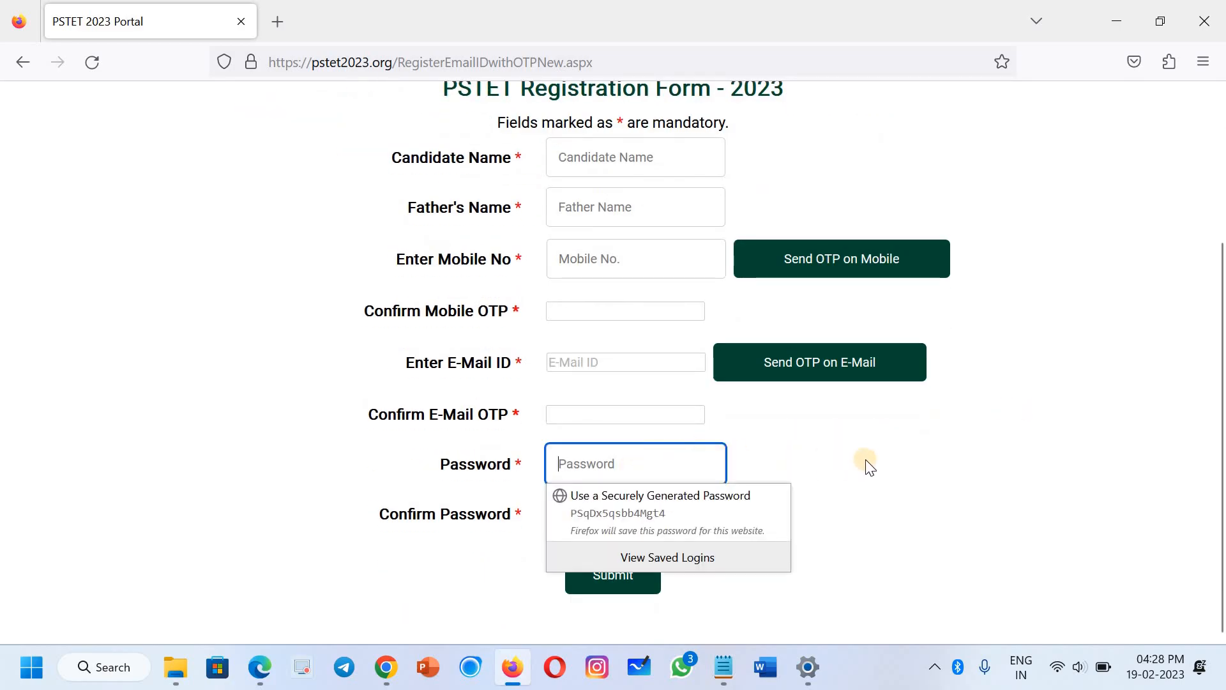
{"action": "left_click", "coordinate": [869, 460]}
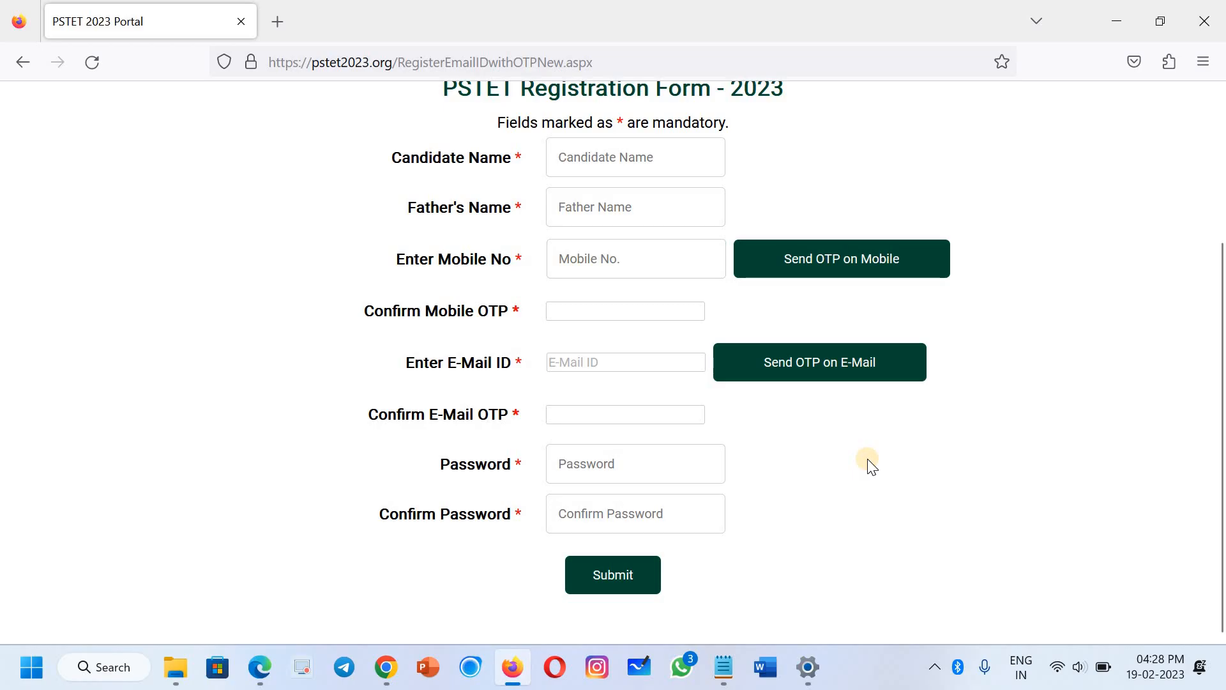
{"action": "left_click", "coordinate": [655, 458]}
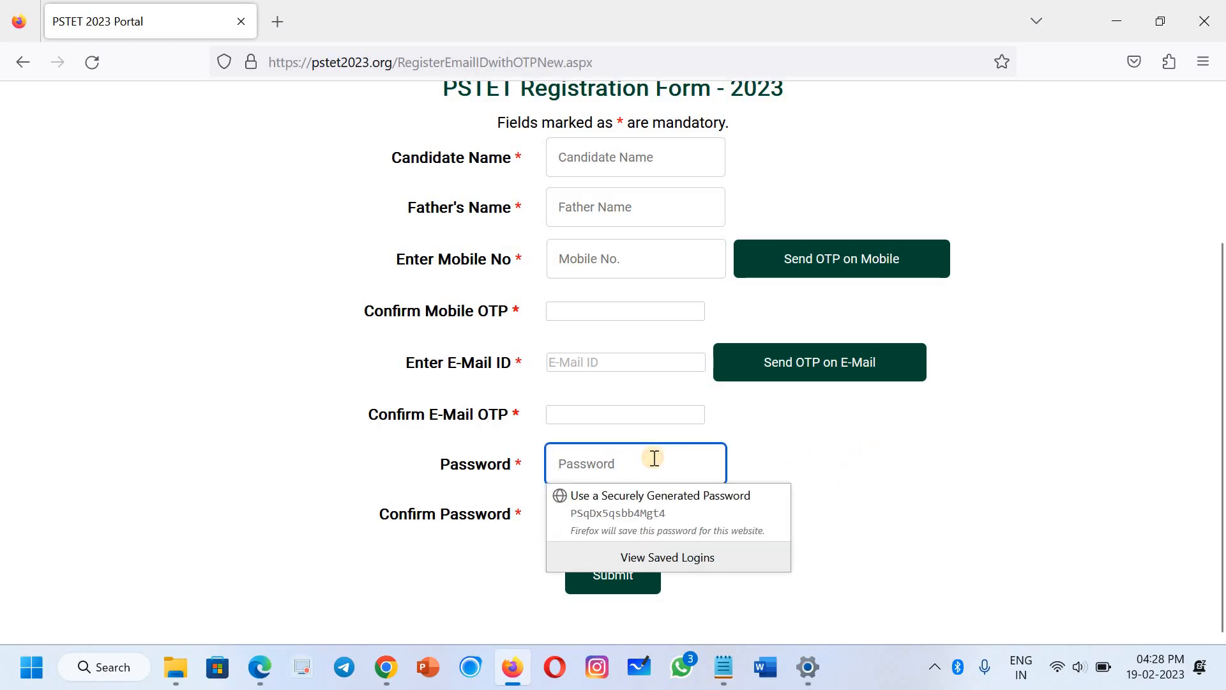
{"action": "type", "text": "•••"}
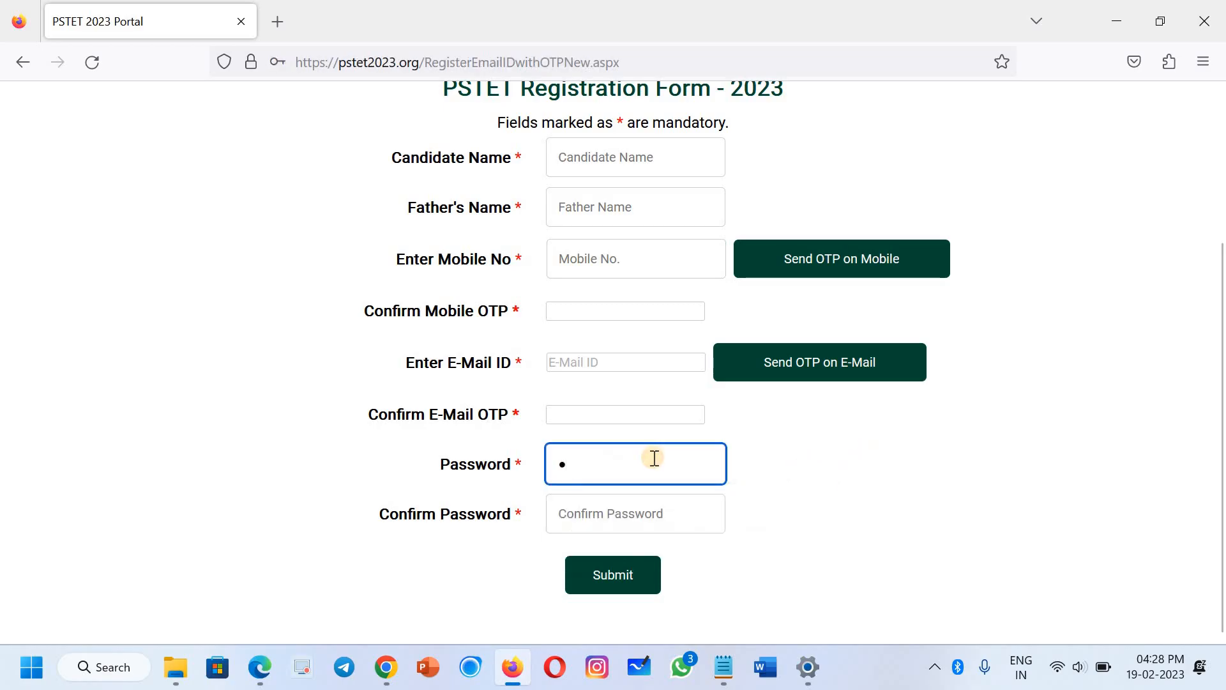
{"action": "type", "text": "••••"}
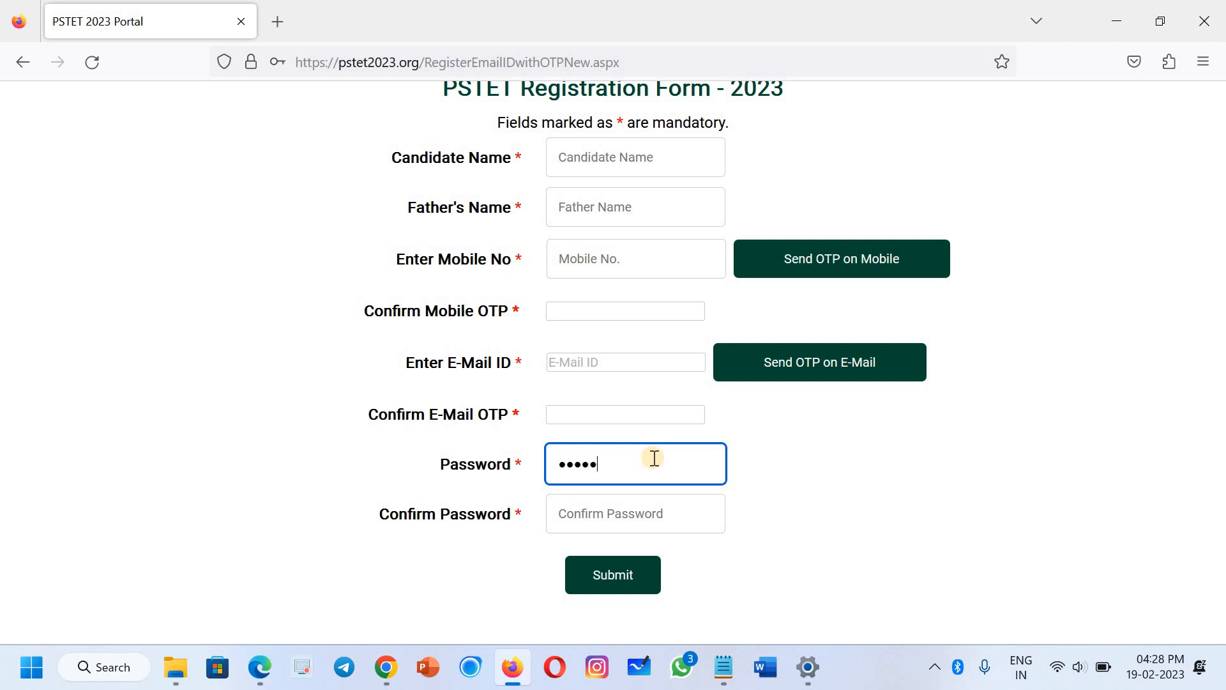
{"action": "type", "text": "••"}
{"action": "left_click", "coordinate": [637, 517]}
{"action": "left_click", "coordinate": [633, 580]}
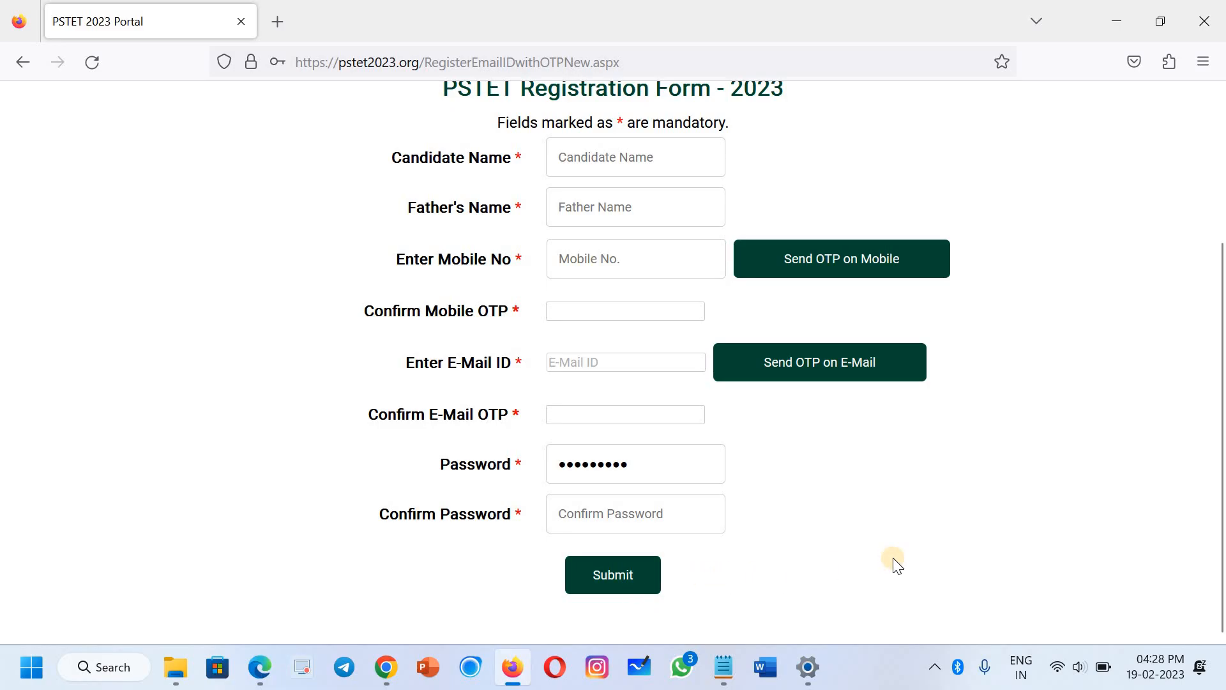
Go to the candidate login page and decline to save the entered password in the browser.
{"action": "scroll", "coordinate": [951, 527], "scroll_direction": "up", "scroll_amount": 1}
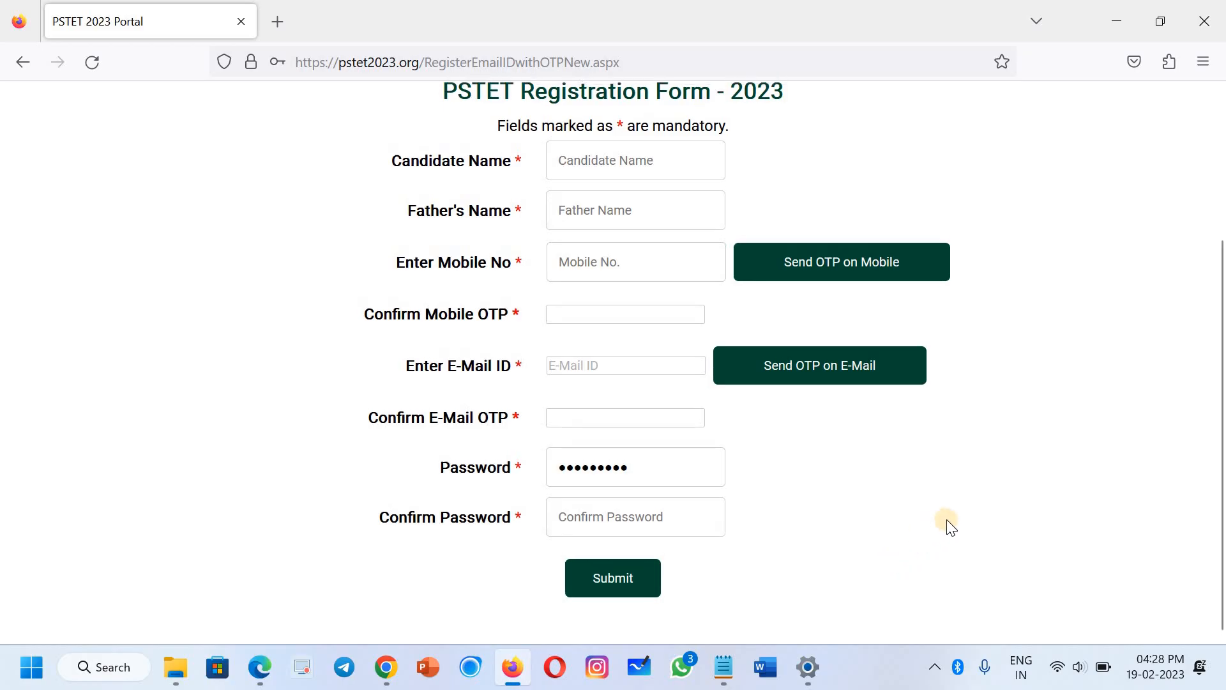
{"action": "scroll", "coordinate": [950, 527], "scroll_direction": "up", "scroll_amount": 3}
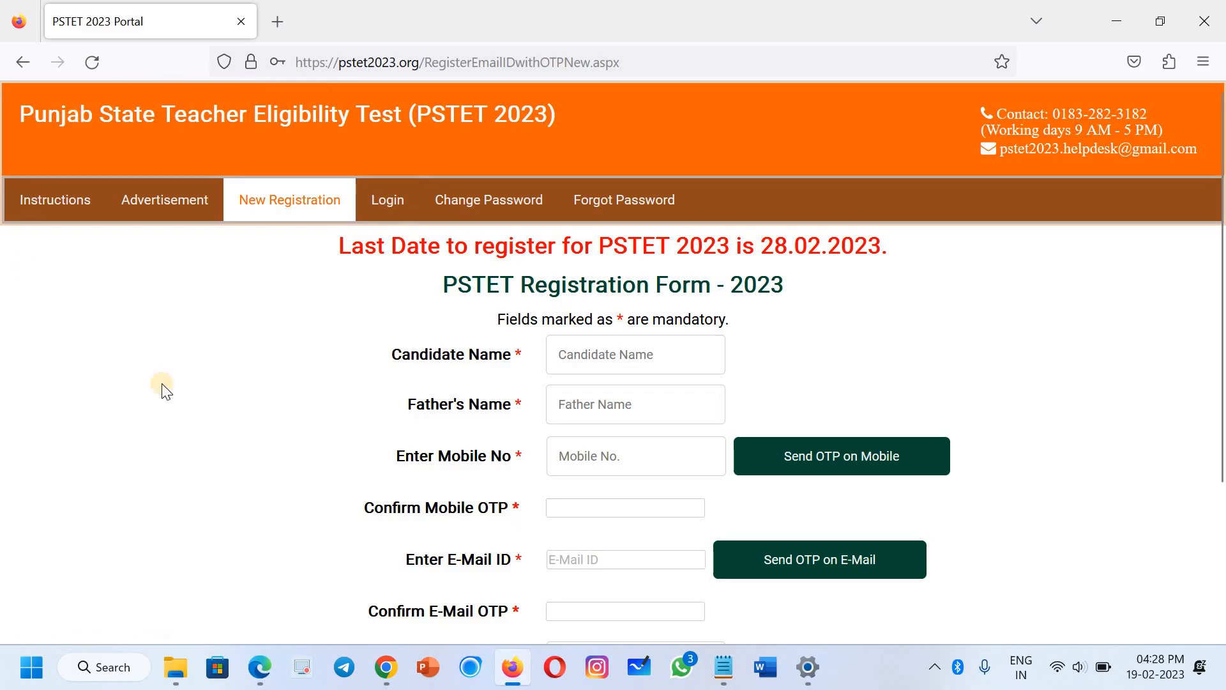
{"action": "left_click", "coordinate": [372, 211]}
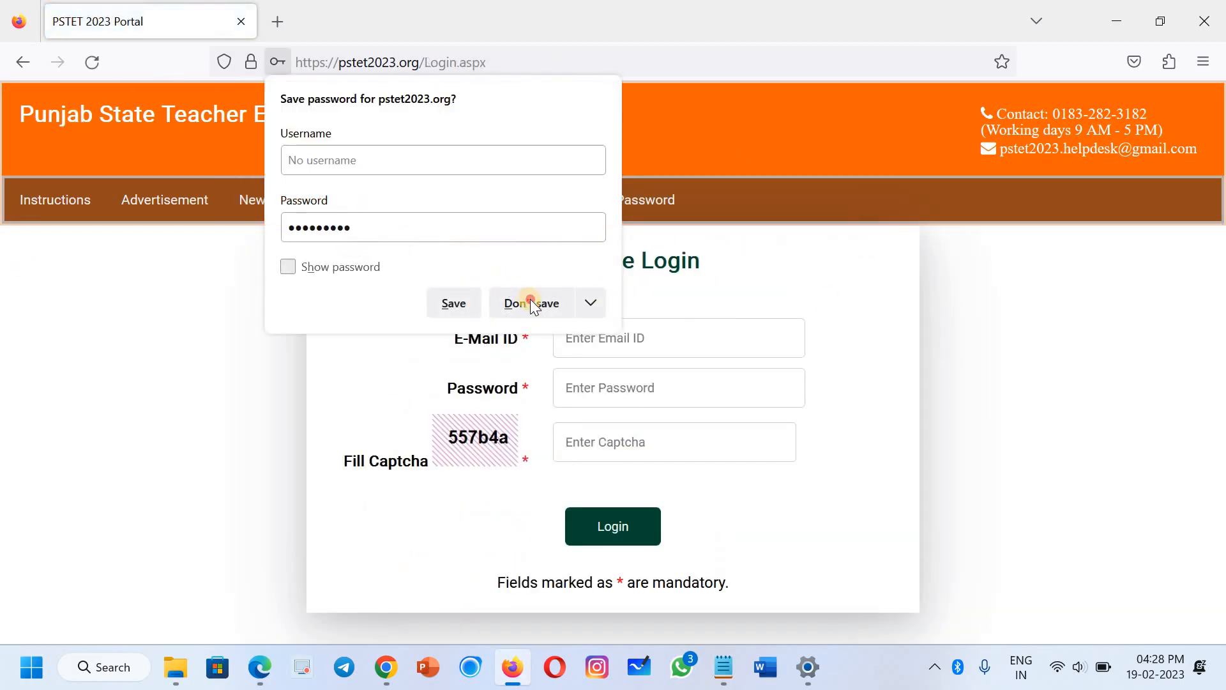
{"action": "left_click", "coordinate": [619, 326]}
{"action": "left_click", "coordinate": [622, 344]}
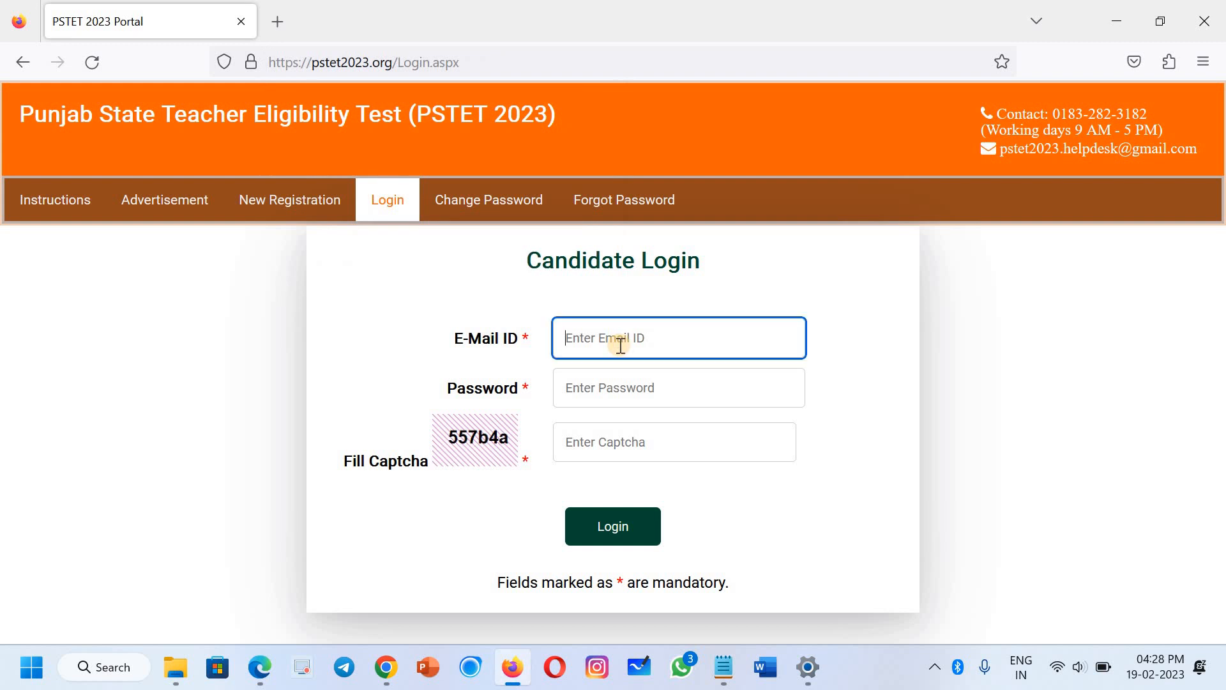
{"action": "left_click", "coordinate": [1048, 359]}
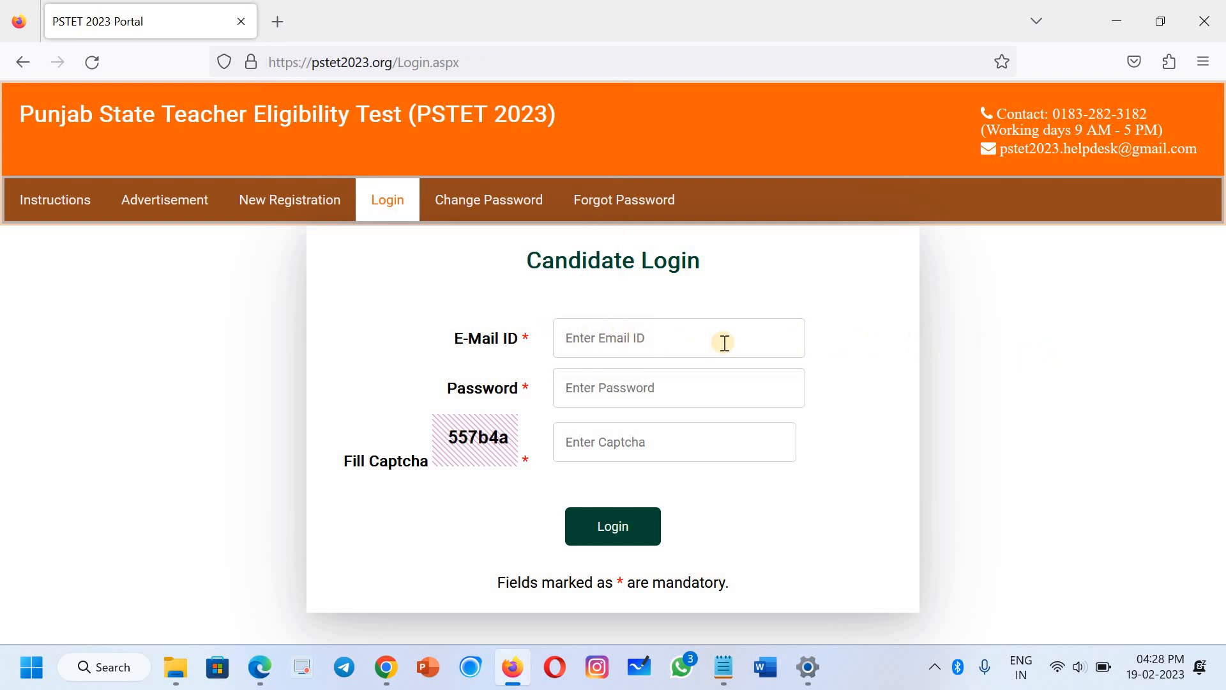
Fill in the captcha of the candidate login form with the displayed code.
{"action": "left_click", "coordinate": [621, 383]}
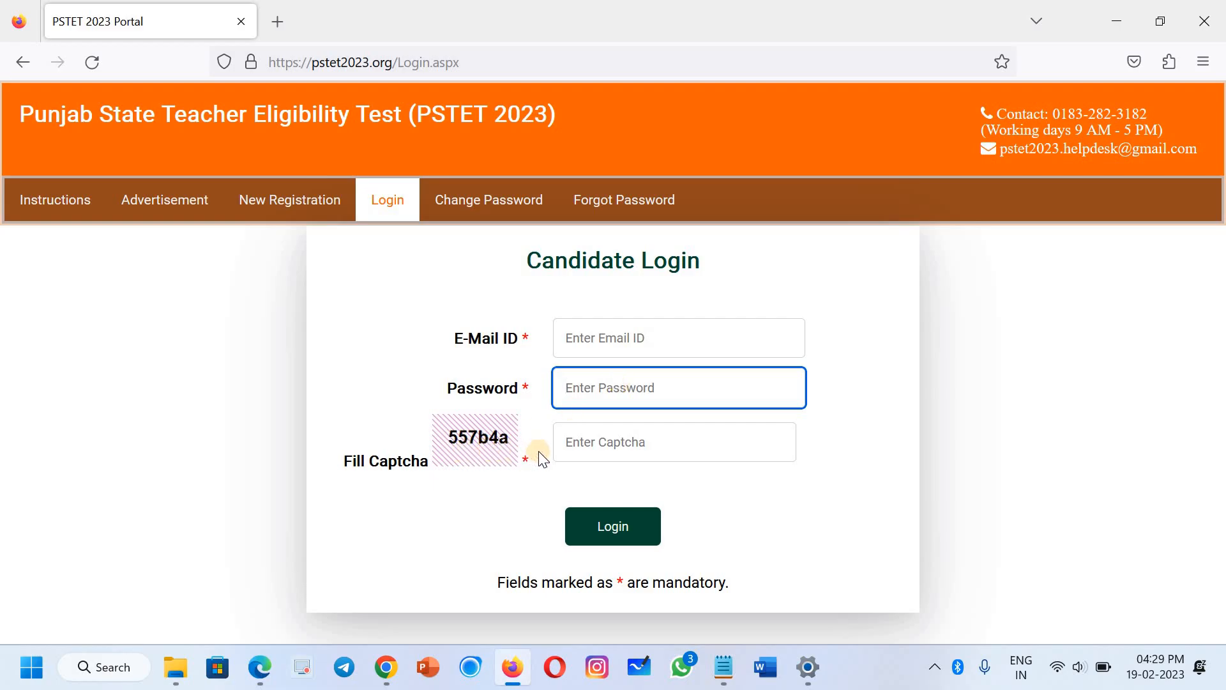
{"action": "left_click", "coordinate": [663, 442]}
{"action": "type", "text": "55"}
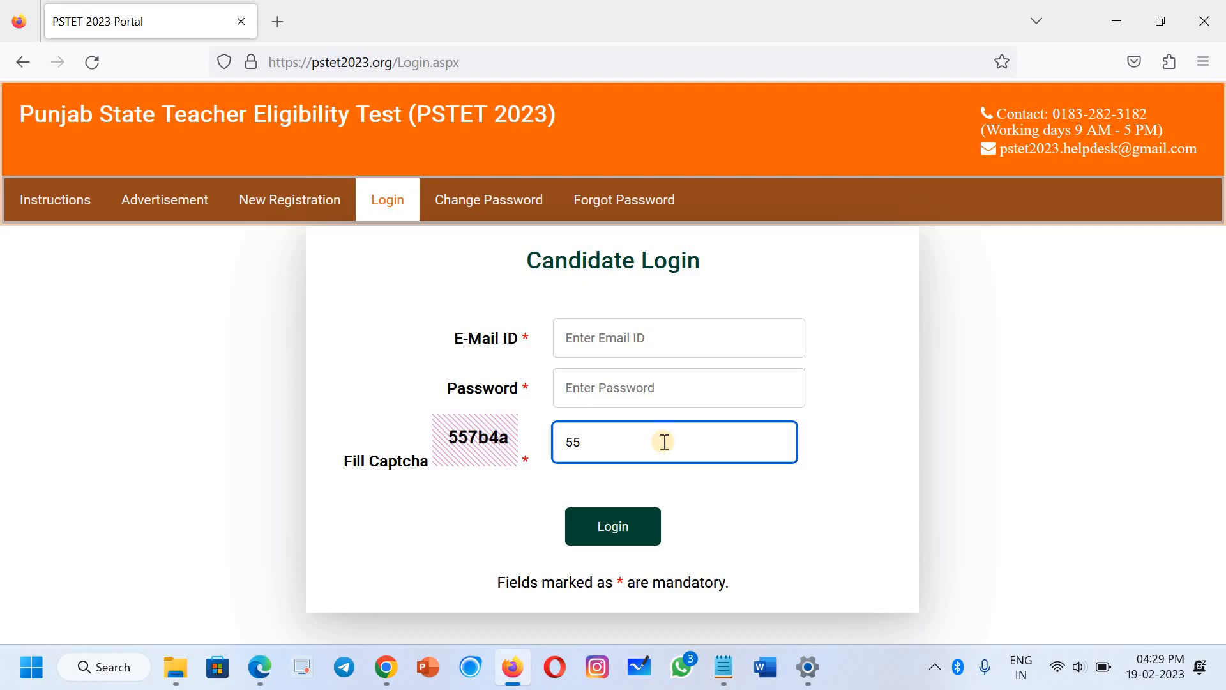
{"action": "type", "text": "7b4a"}
{"action": "left_click", "coordinate": [828, 466]}
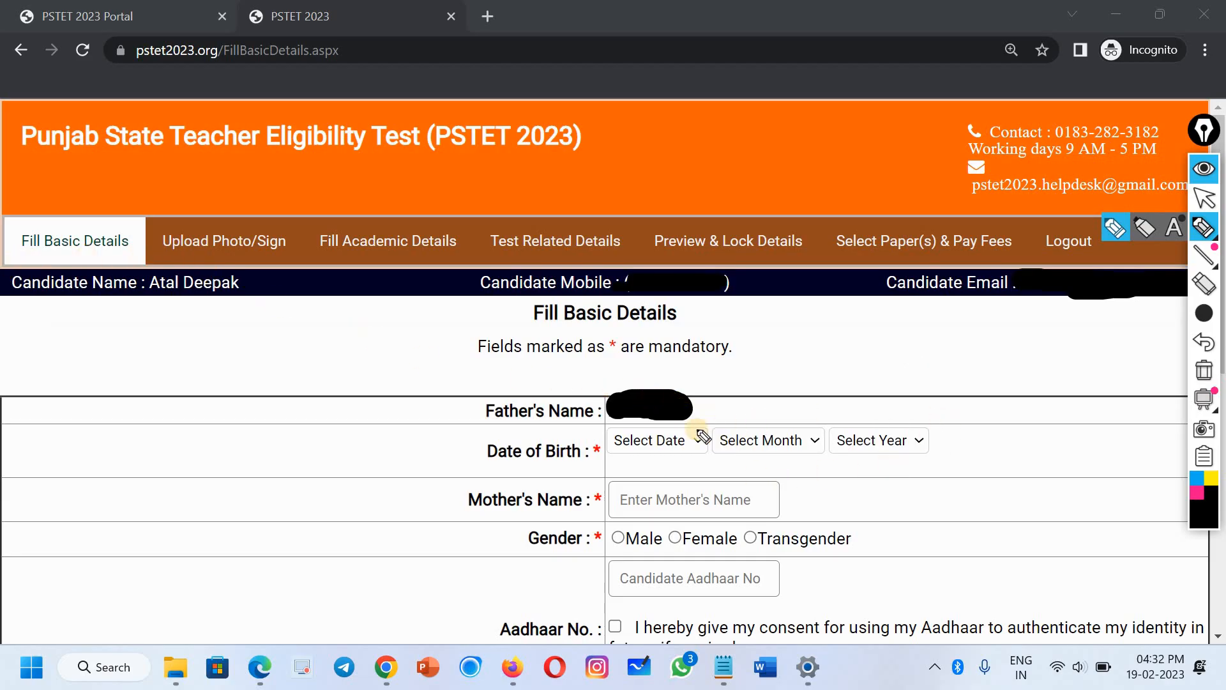
In the form's PDF copy, circle the Fill Basic Details heading in red ink and scribble over the father's name value.
{"action": "mouse_move", "coordinate": [114, 255]}
{"action": "left_mouse_down"}
{"action": "mouse_move", "coordinate": [44, 286]}
{"action": "mouse_move", "coordinate": [192, 320]}
{"action": "mouse_move", "coordinate": [268, 268]}
{"action": "mouse_move", "coordinate": [8, 204]}
{"action": "left_mouse_up"}
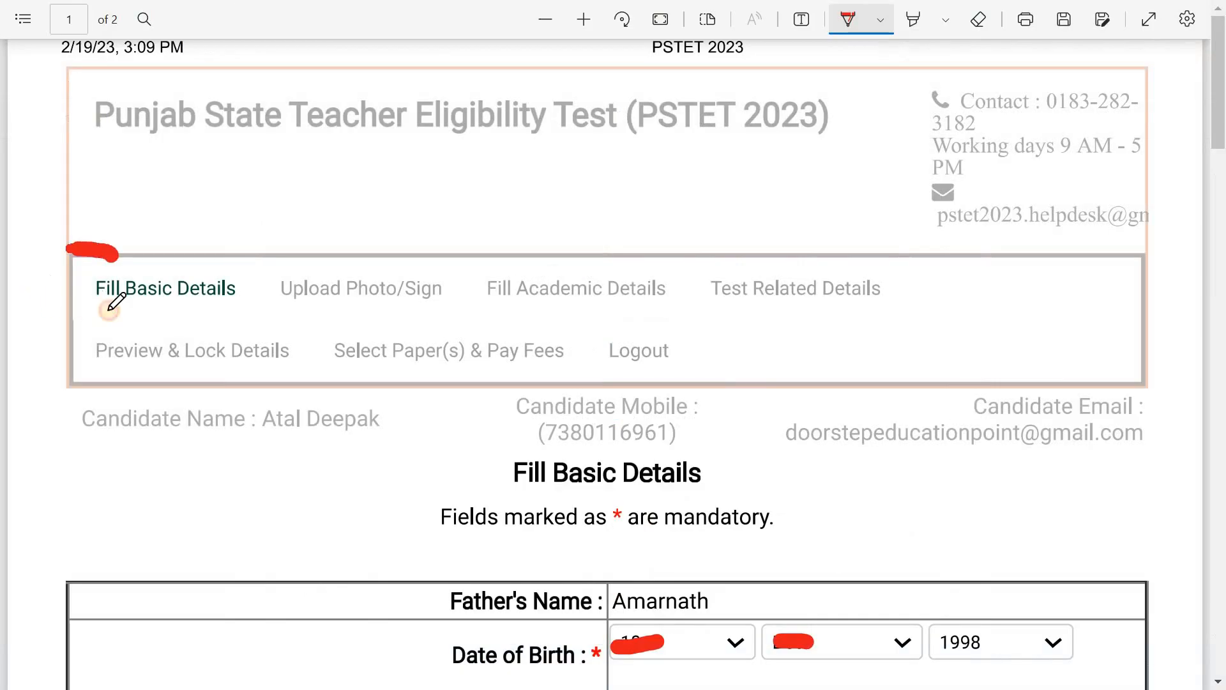
{"action": "scroll", "coordinate": [717, 383], "scroll_direction": "down", "scroll_amount": 3}
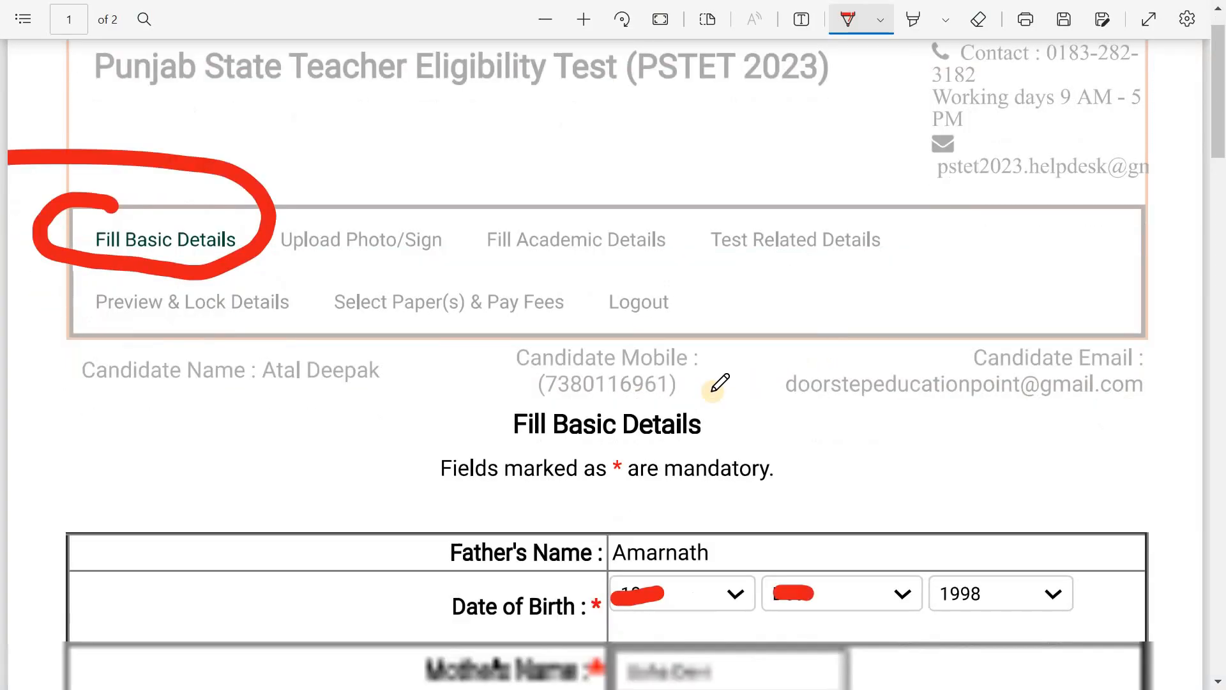
{"action": "left_click_drag", "start_coordinate": [652, 402], "coordinate": [607, 402]}
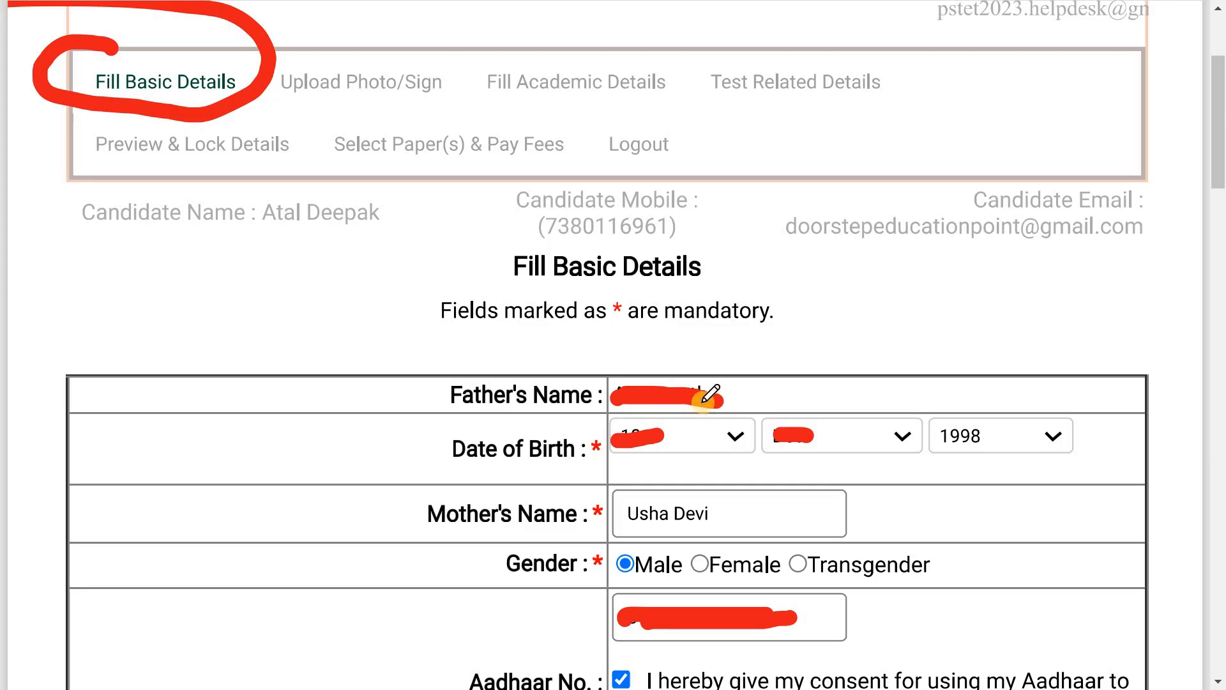
Mark the Aadhaar consent checkbox in the basic details table with a short red ink stroke.
{"action": "scroll", "coordinate": [718, 364], "scroll_direction": "down", "scroll_amount": 2}
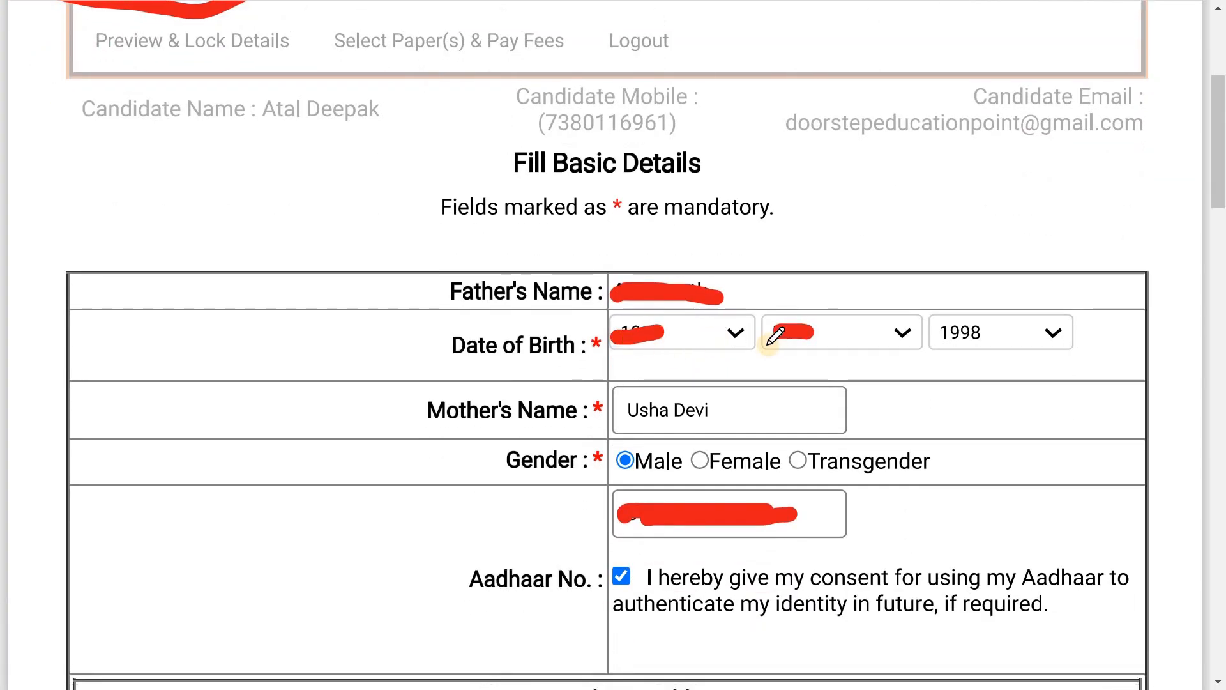
{"action": "scroll", "coordinate": [734, 288], "scroll_direction": "down", "scroll_amount": 2}
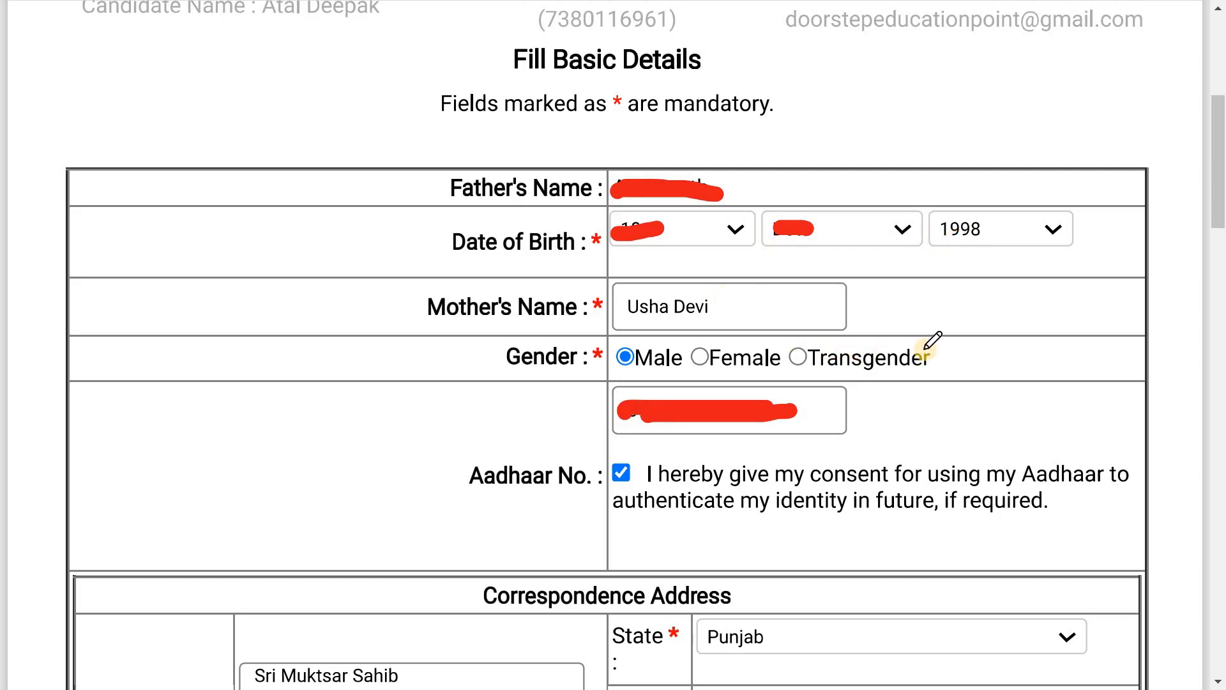
{"action": "scroll", "coordinate": [932, 341], "scroll_direction": "down", "scroll_amount": 3}
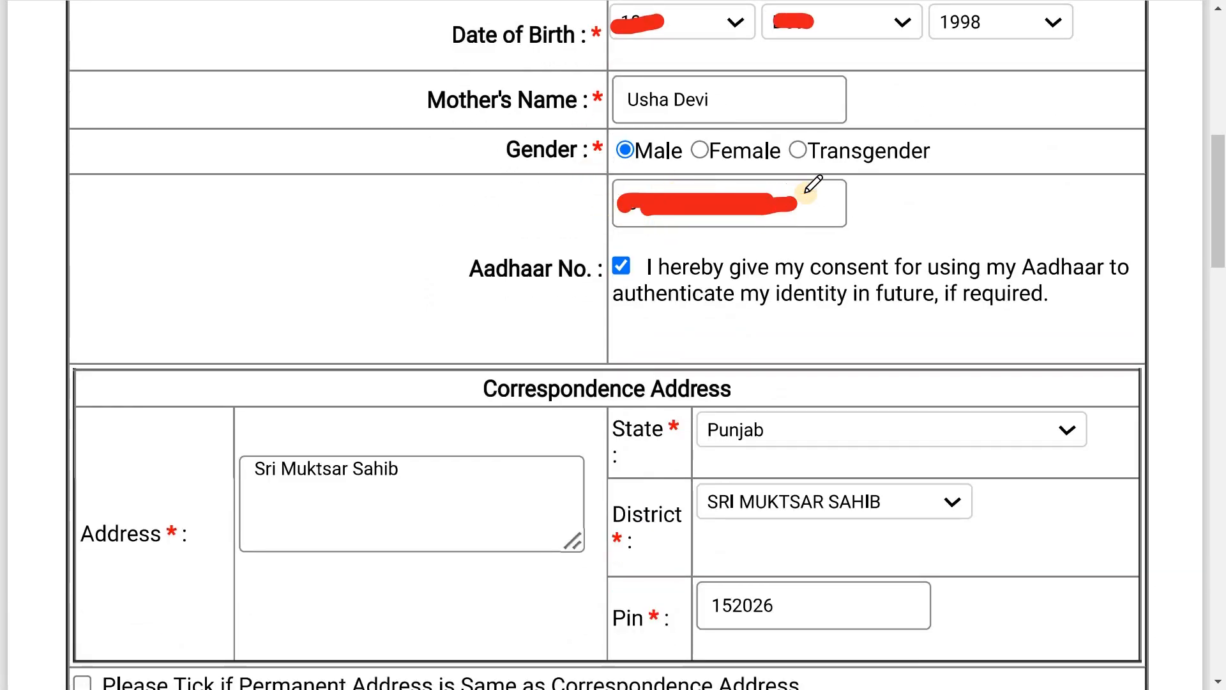
{"action": "scroll", "coordinate": [782, 197], "scroll_direction": "down", "scroll_amount": 2}
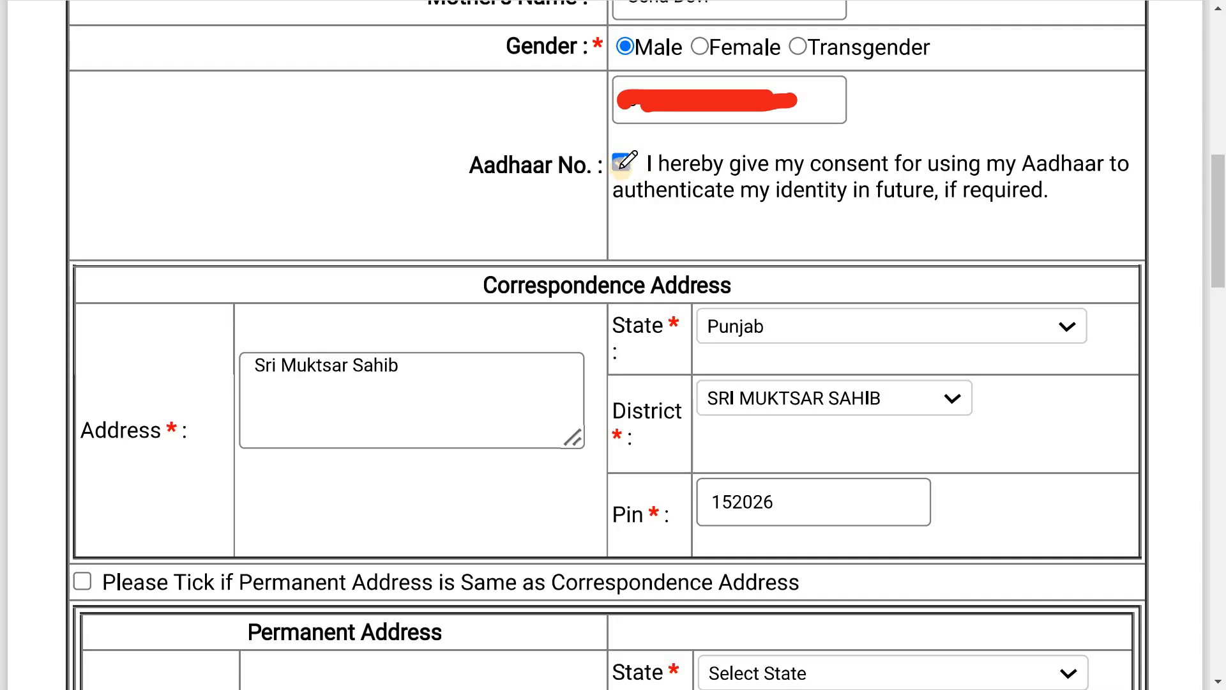
{"action": "left_click_drag", "start_coordinate": [627, 154], "coordinate": [614, 167]}
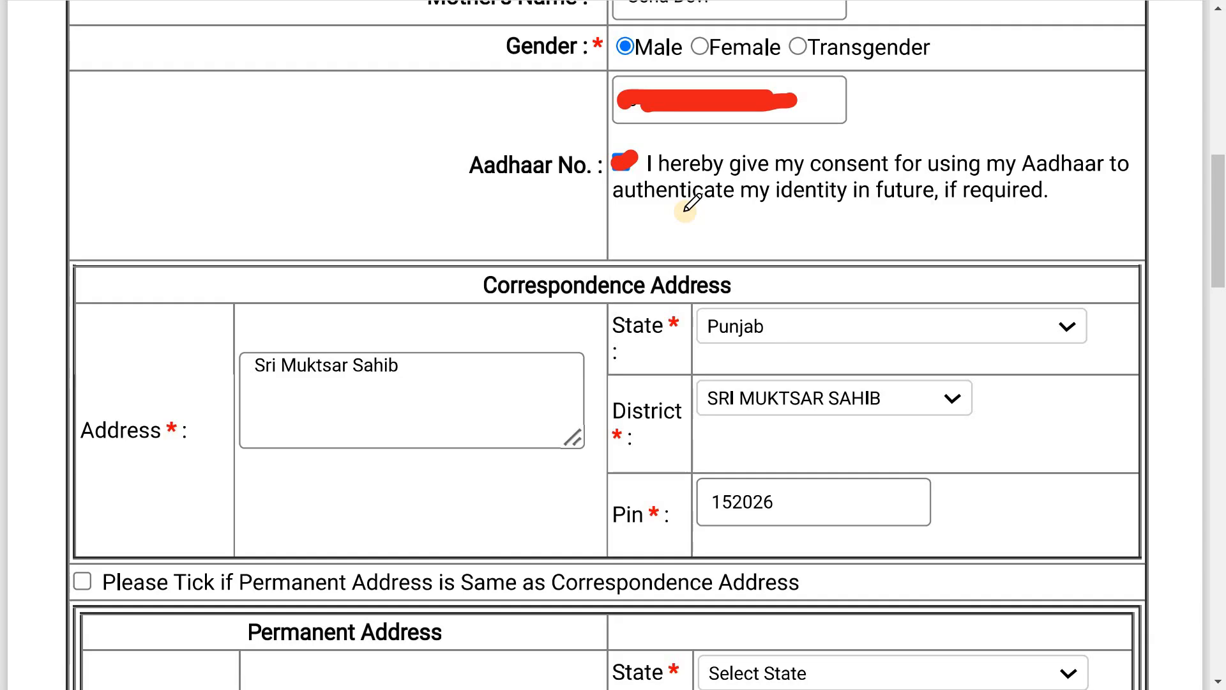
Underline the address and the State value in the Correspondence Address section with red ink.
{"action": "scroll", "coordinate": [687, 200], "scroll_direction": "down", "scroll_amount": 2}
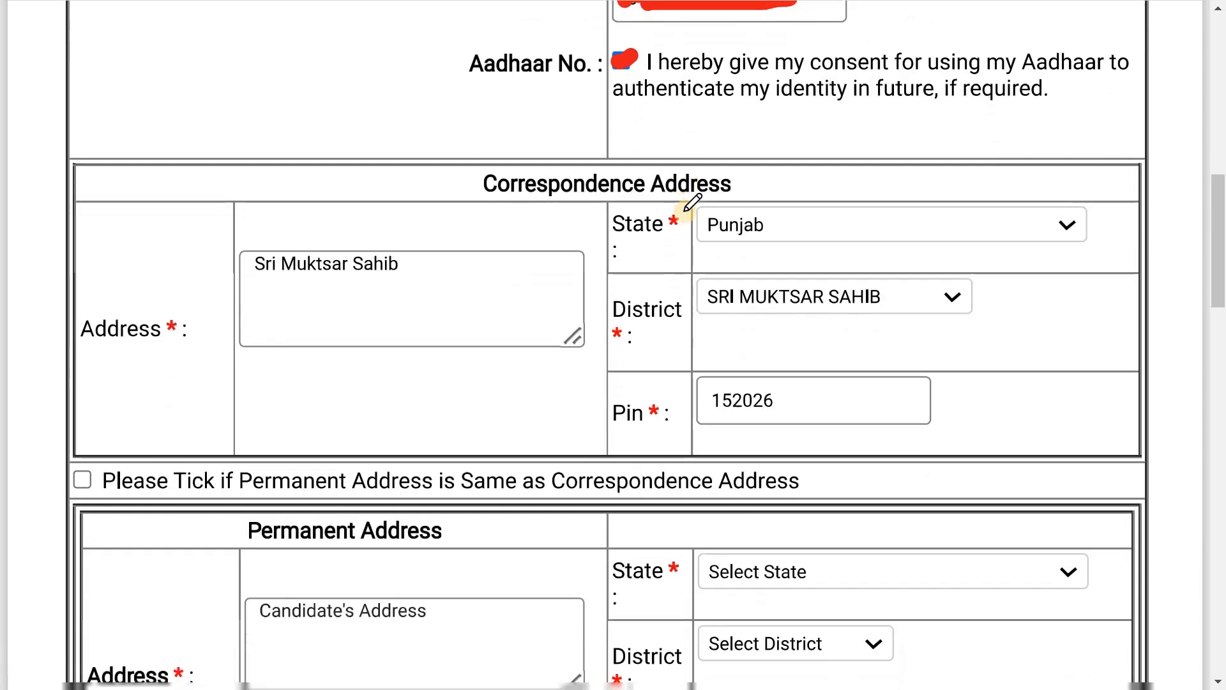
{"action": "scroll", "coordinate": [610, 375], "scroll_direction": "down", "scroll_amount": 2}
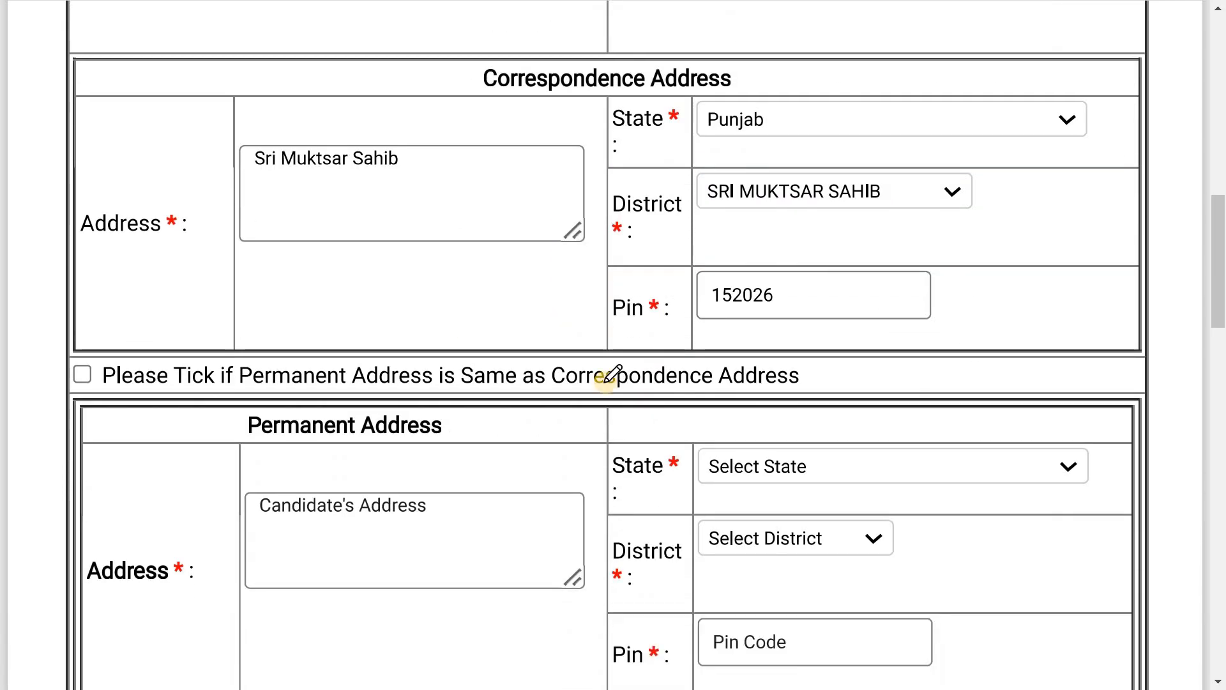
{"action": "scroll", "coordinate": [613, 376], "scroll_direction": "up", "scroll_amount": 2}
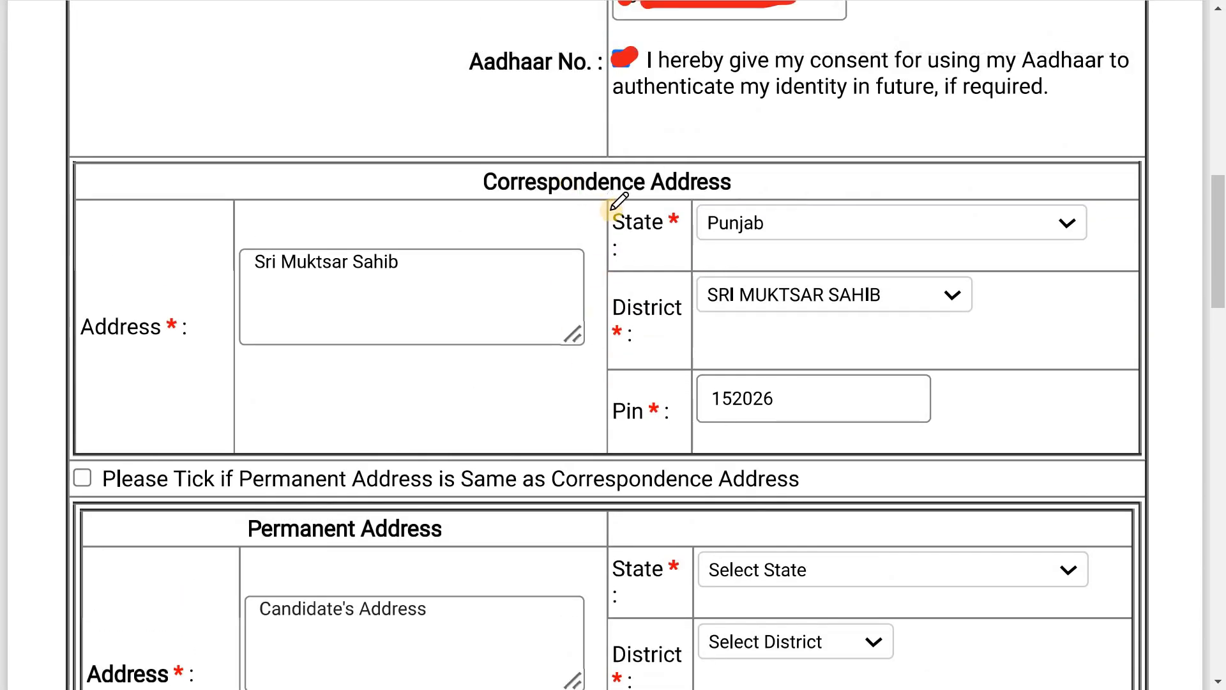
{"action": "left_click", "coordinate": [255, 282]}
{"action": "left_click", "coordinate": [397, 289]}
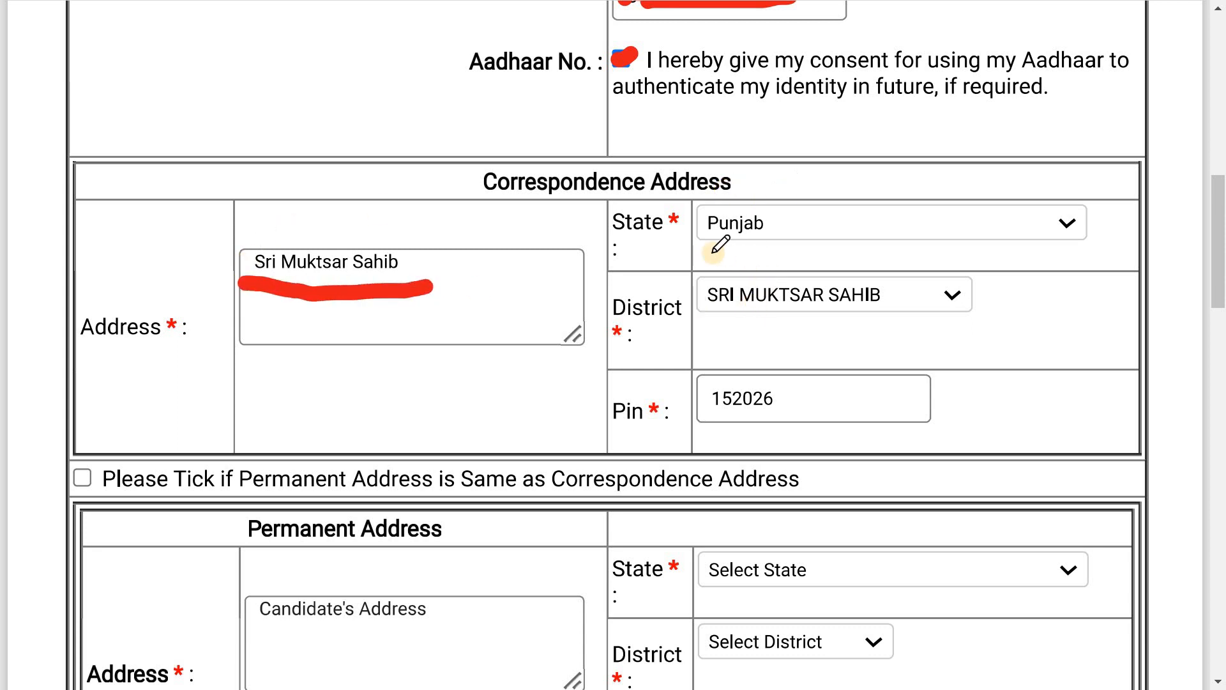
{"action": "left_click_drag", "start_coordinate": [698, 250], "coordinate": [826, 251]}
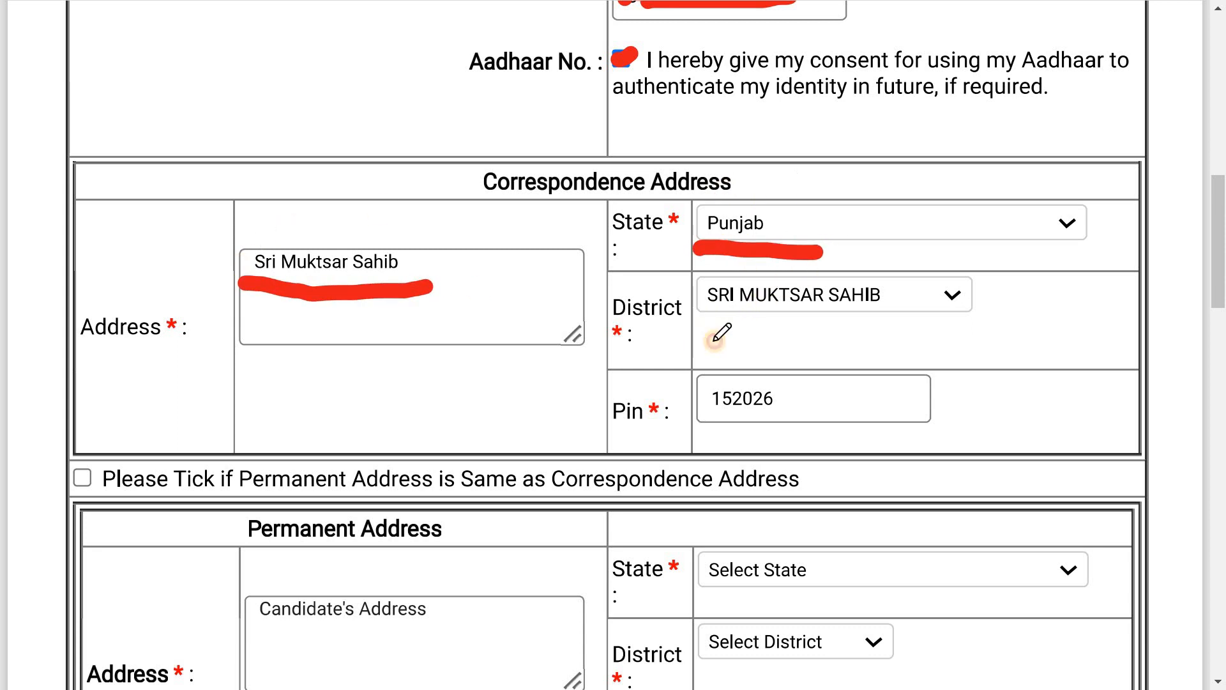
Underline the District value, bracket the Pin field and draw a tick over the same-address checkbox, all in red ink.
{"action": "left_click_drag", "start_coordinate": [693, 343], "coordinate": [1156, 316]}
{"action": "mouse_move", "coordinate": [880, 366]}
{"action": "left_mouse_down"}
{"action": "mouse_move", "coordinate": [951, 355]}
{"action": "mouse_move", "coordinate": [889, 445]}
{"action": "mouse_move", "coordinate": [873, 448]}
{"action": "left_mouse_up"}
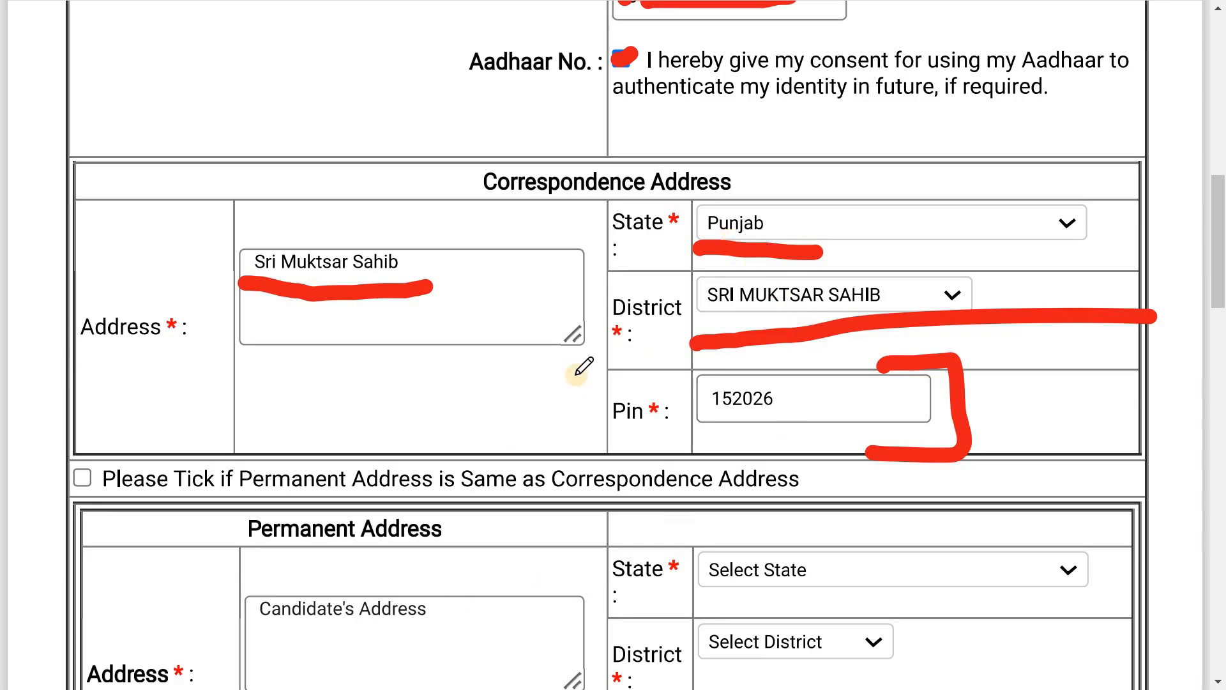
{"action": "scroll", "coordinate": [576, 374], "scroll_direction": "down", "scroll_amount": 3}
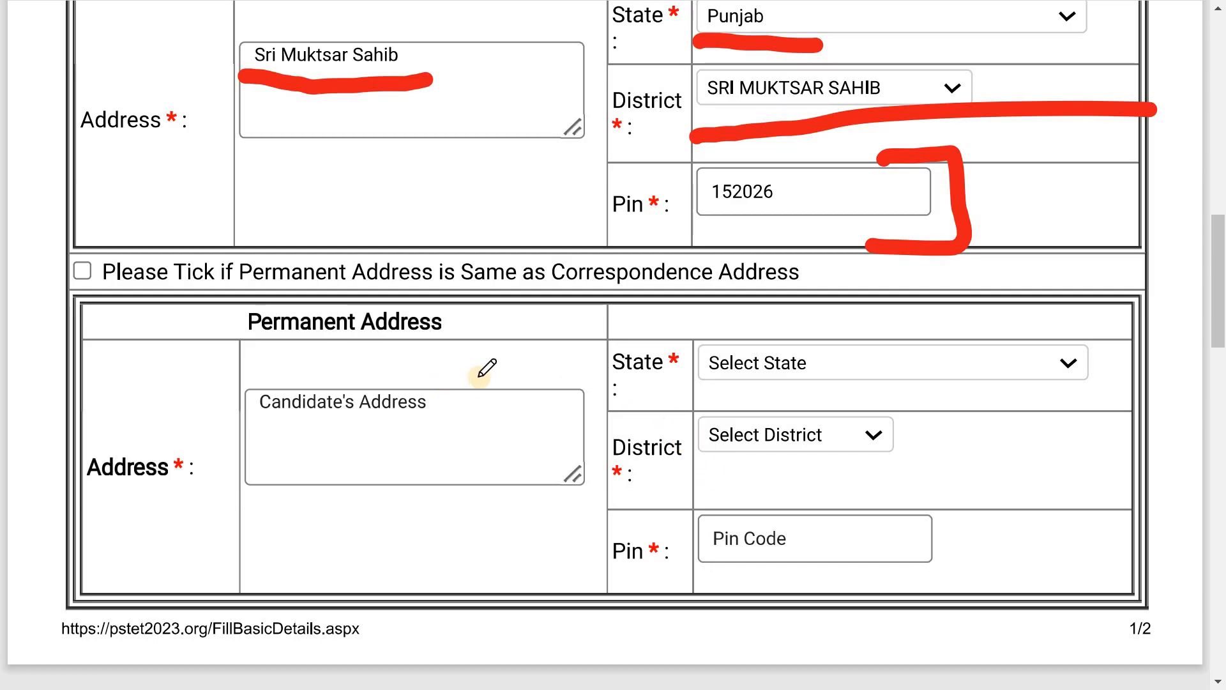
{"action": "scroll", "coordinate": [482, 365], "scroll_direction": "up", "scroll_amount": 2}
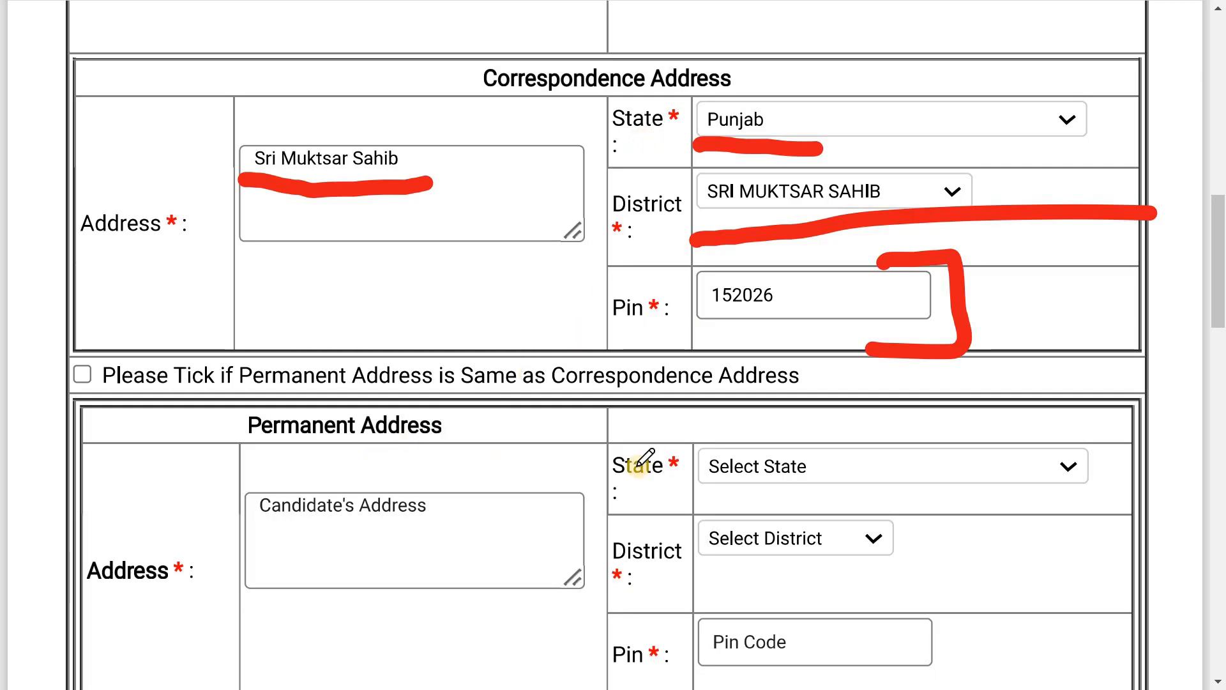
{"action": "left_click_drag", "start_coordinate": [73, 375], "coordinate": [124, 354]}
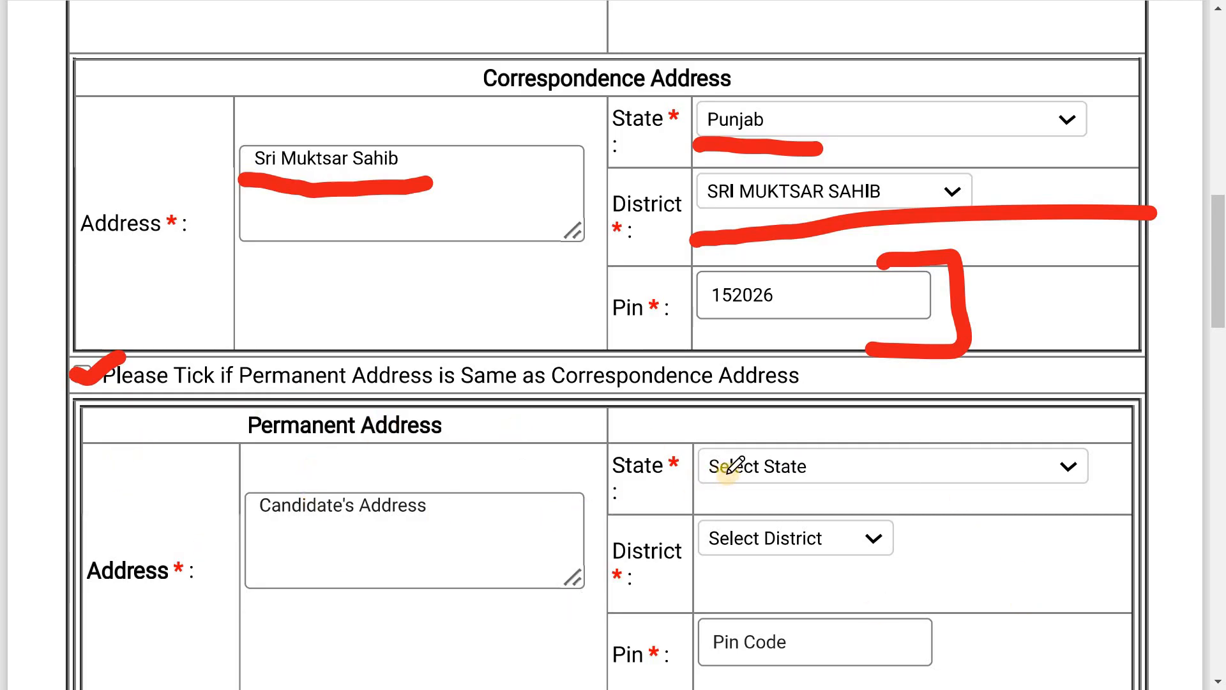
Frame the Save & Next label below the permanent address section with red ink strokes.
{"action": "scroll", "coordinate": [734, 473], "scroll_direction": "down", "scroll_amount": 5}
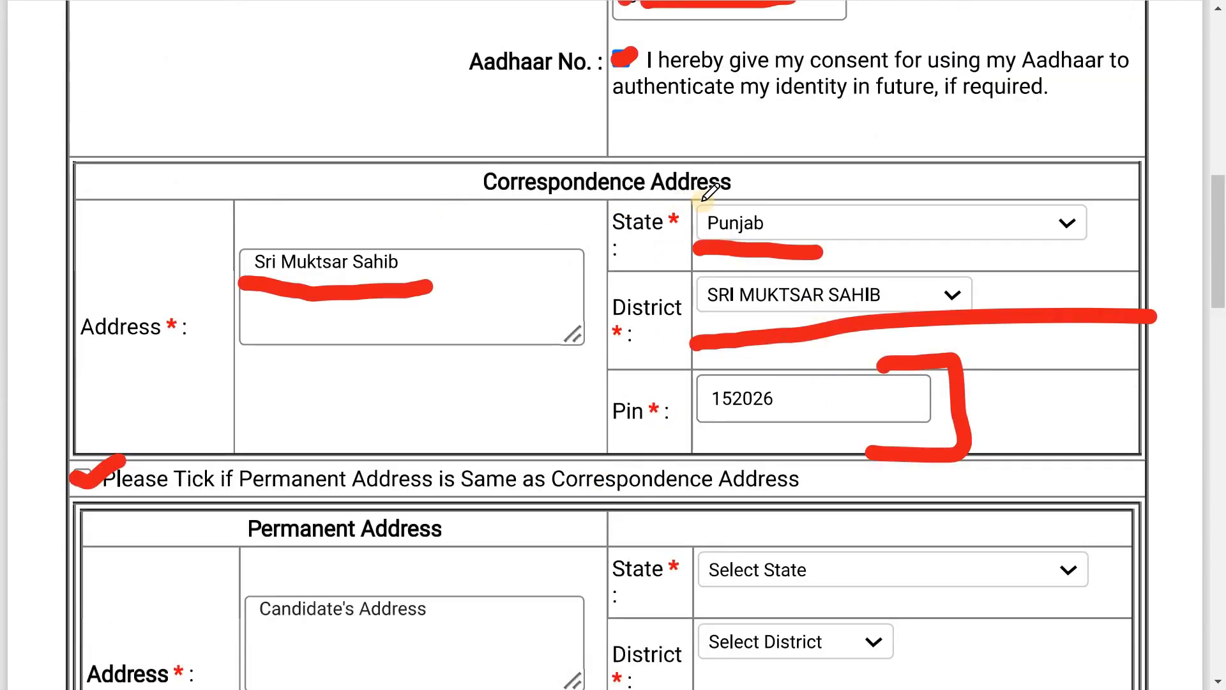
{"action": "scroll", "coordinate": [505, 335], "scroll_direction": "down", "scroll_amount": 3}
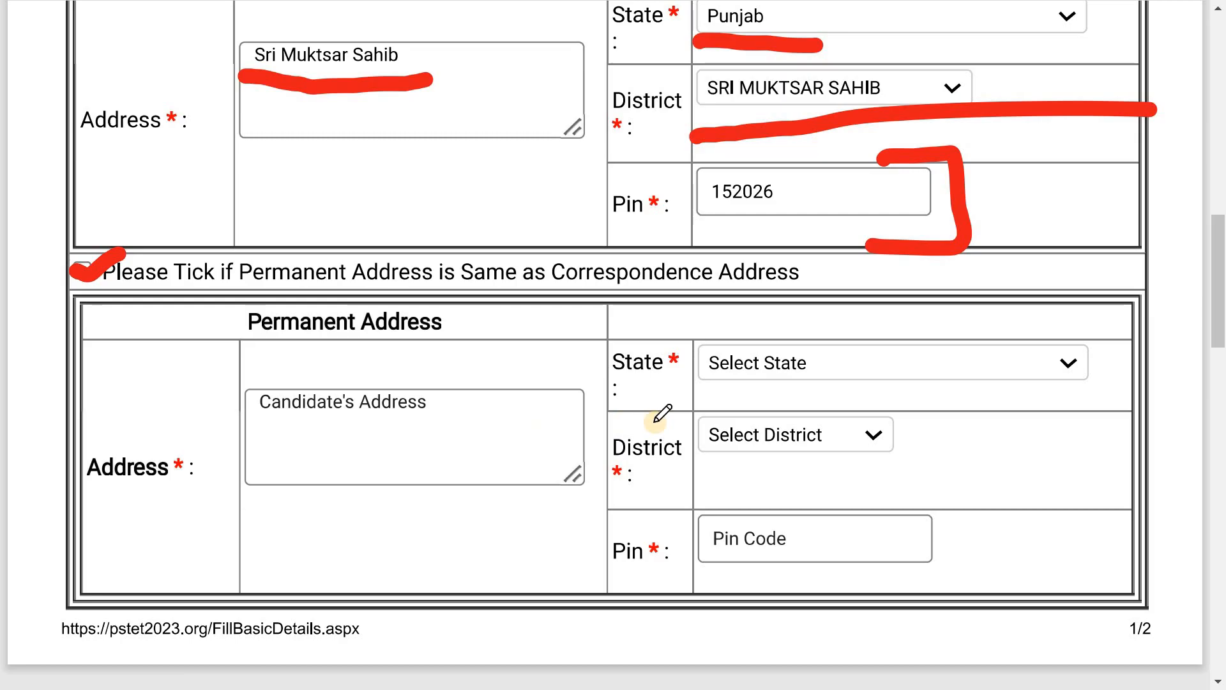
{"action": "scroll", "coordinate": [662, 414], "scroll_direction": "up", "scroll_amount": 2}
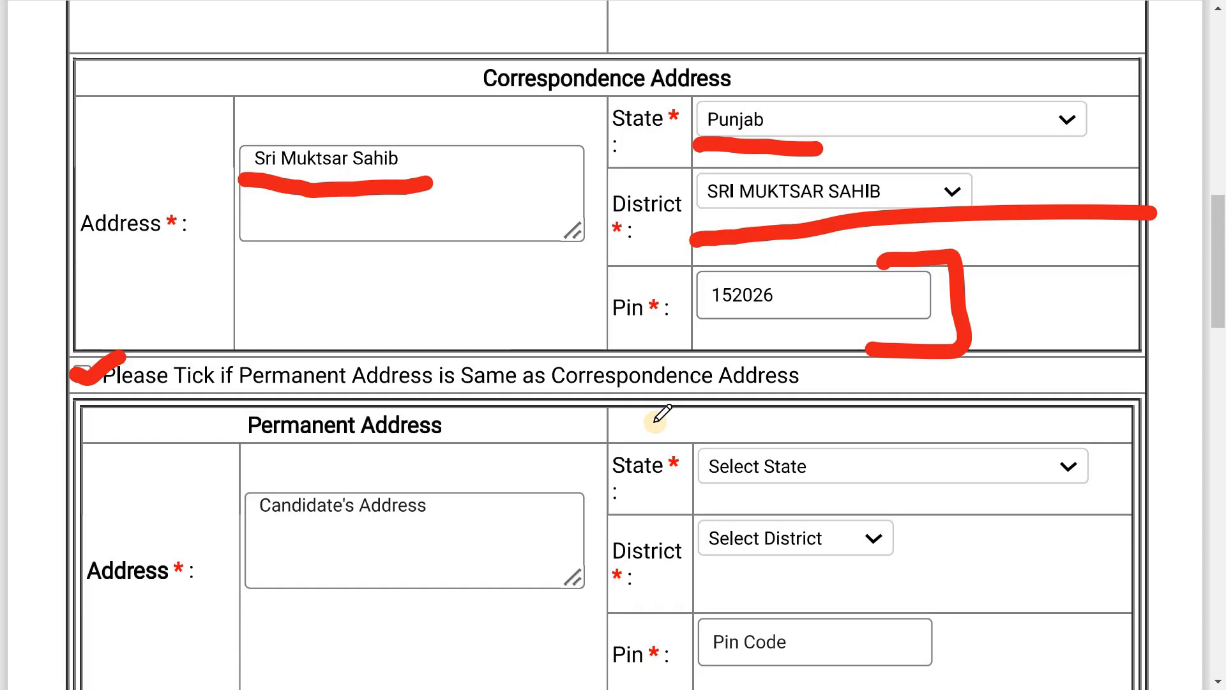
{"action": "scroll", "coordinate": [662, 414], "scroll_direction": "down", "scroll_amount": 6}
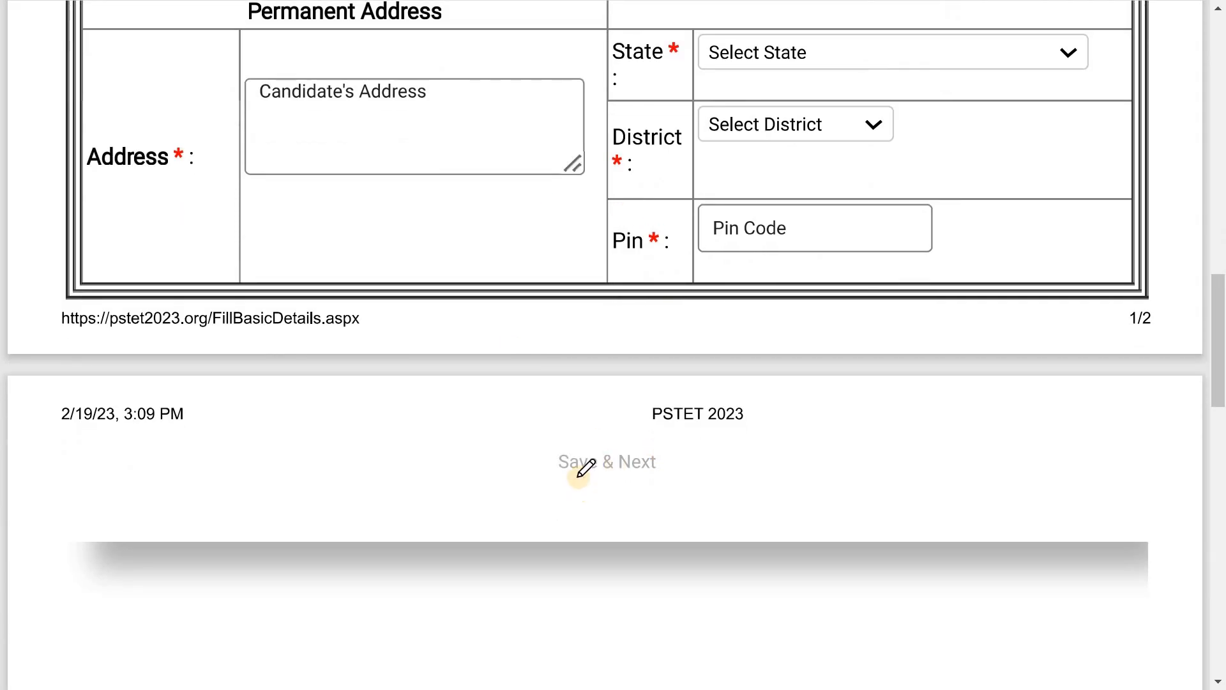
{"action": "mouse_move", "coordinate": [529, 441]}
{"action": "left_mouse_down"}
{"action": "mouse_move", "coordinate": [603, 504]}
{"action": "mouse_move", "coordinate": [716, 459]}
{"action": "left_mouse_up"}
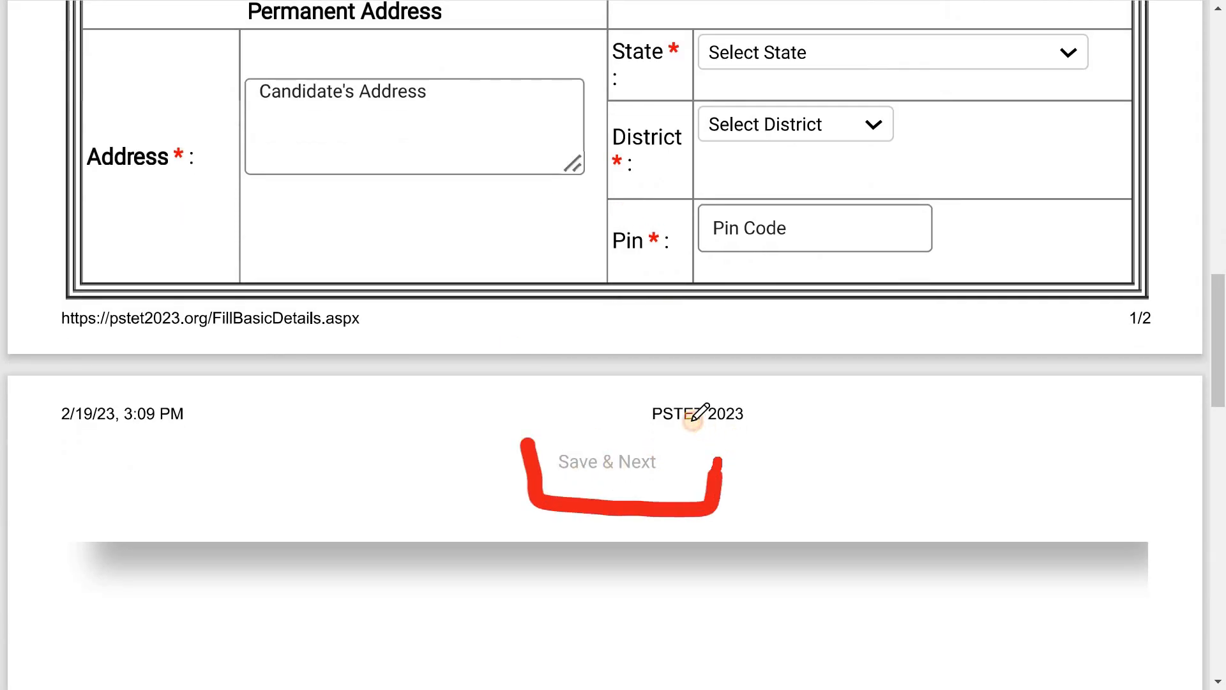
{"action": "mouse_move", "coordinate": [696, 414]}
{"action": "left_mouse_down"}
{"action": "mouse_move", "coordinate": [524, 400]}
{"action": "mouse_move", "coordinate": [517, 416]}
{"action": "left_mouse_up"}
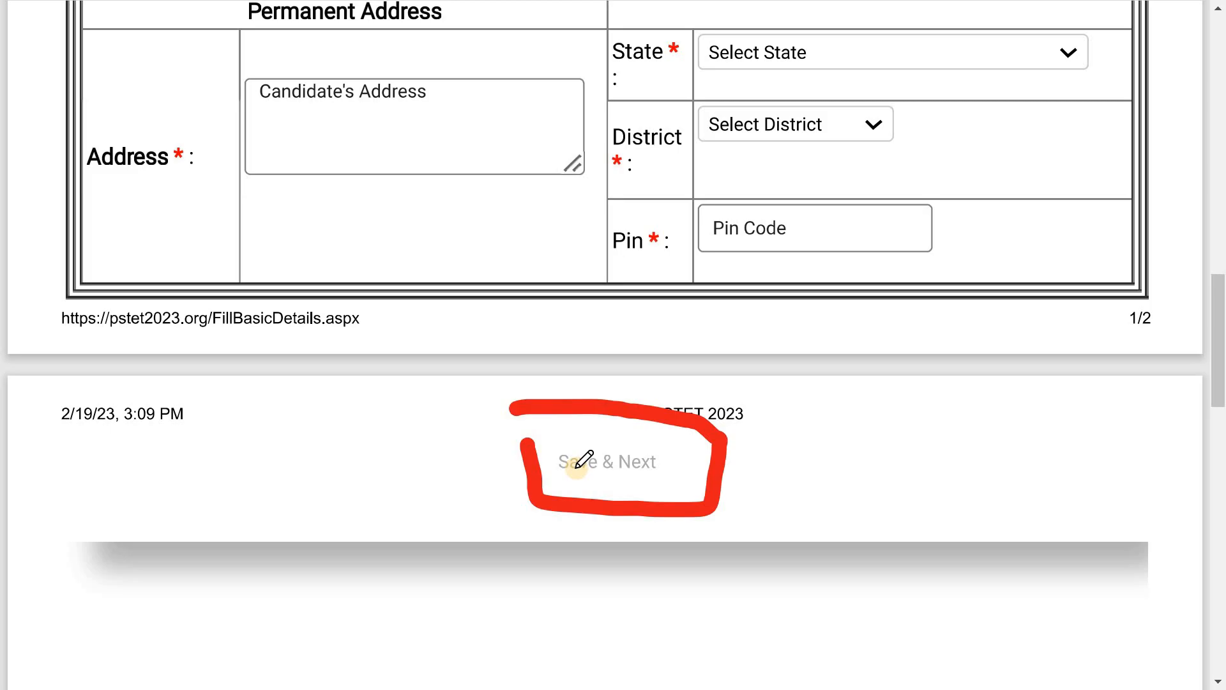
Underline the Upload Photo/Sign entry in the form's header and draw strokes around it in red ink.
{"action": "scroll", "coordinate": [577, 460], "scroll_direction": "up", "scroll_amount": 20}
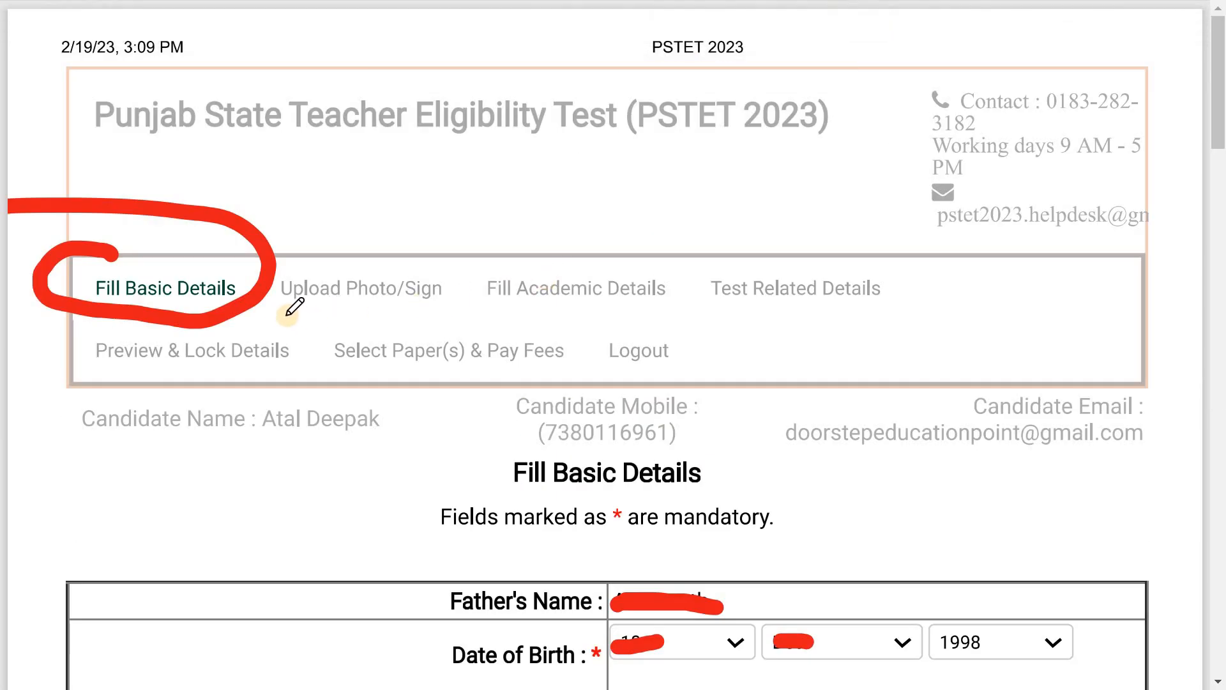
{"action": "left_click_drag", "start_coordinate": [296, 310], "coordinate": [422, 317]}
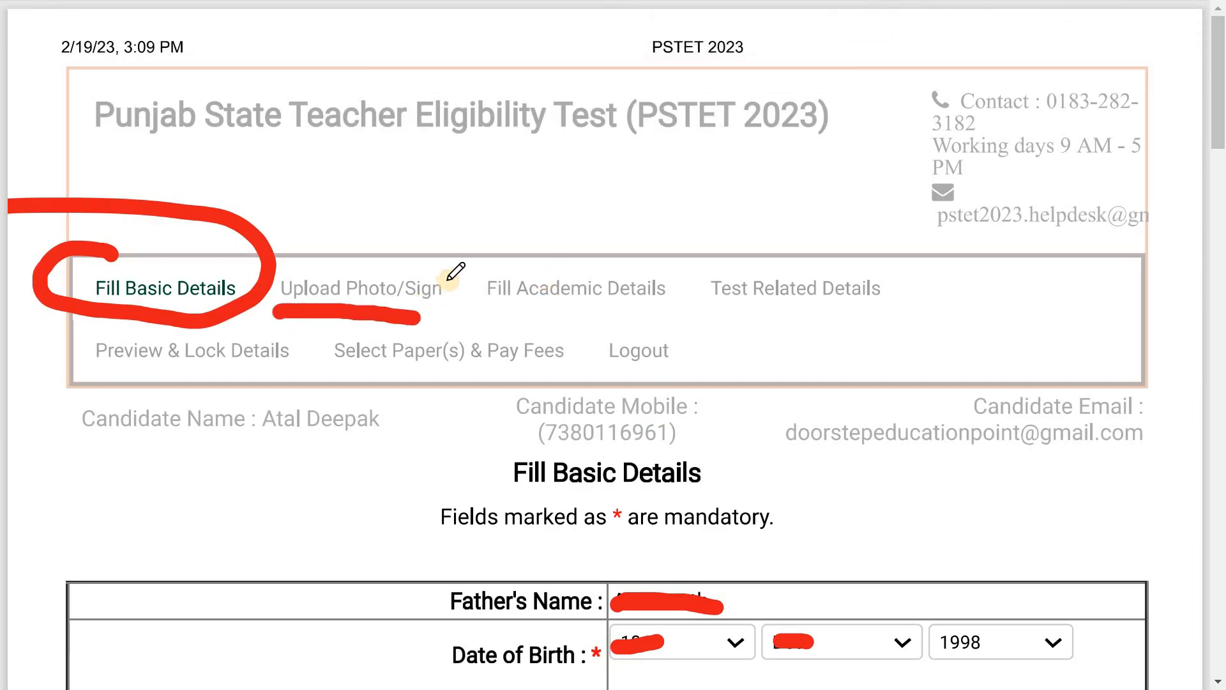
{"action": "left_click_drag", "start_coordinate": [442, 259], "coordinate": [452, 297]}
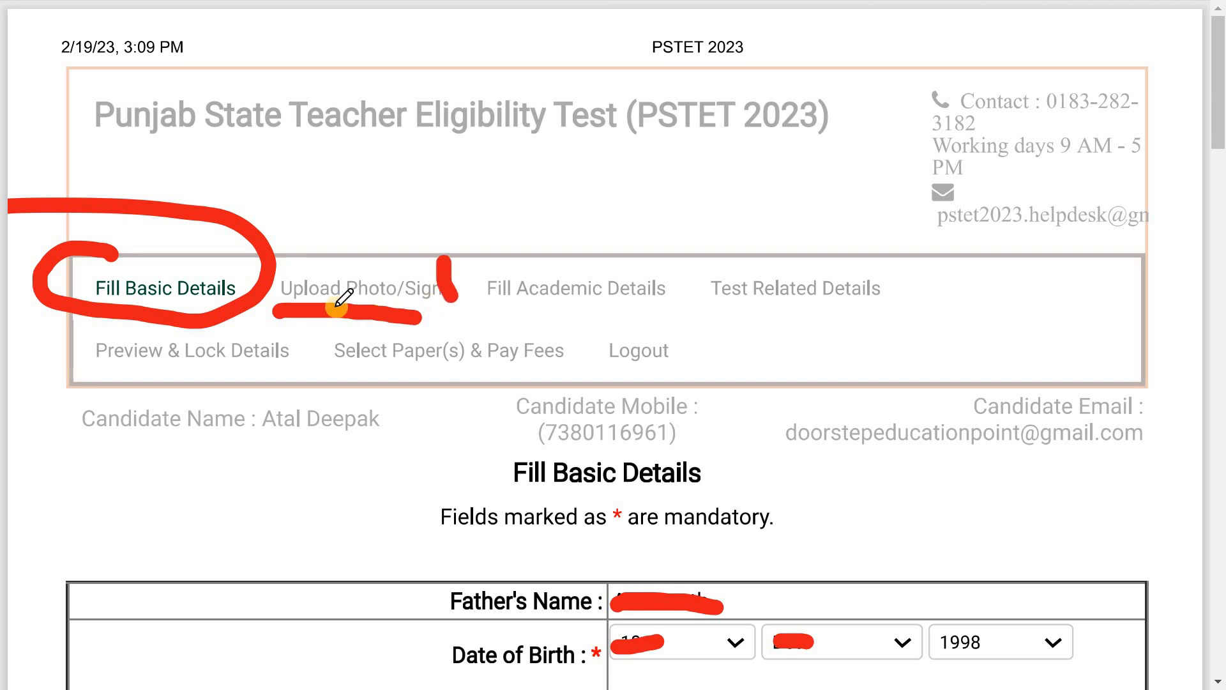
{"action": "left_click_drag", "start_coordinate": [369, 262], "coordinate": [437, 254]}
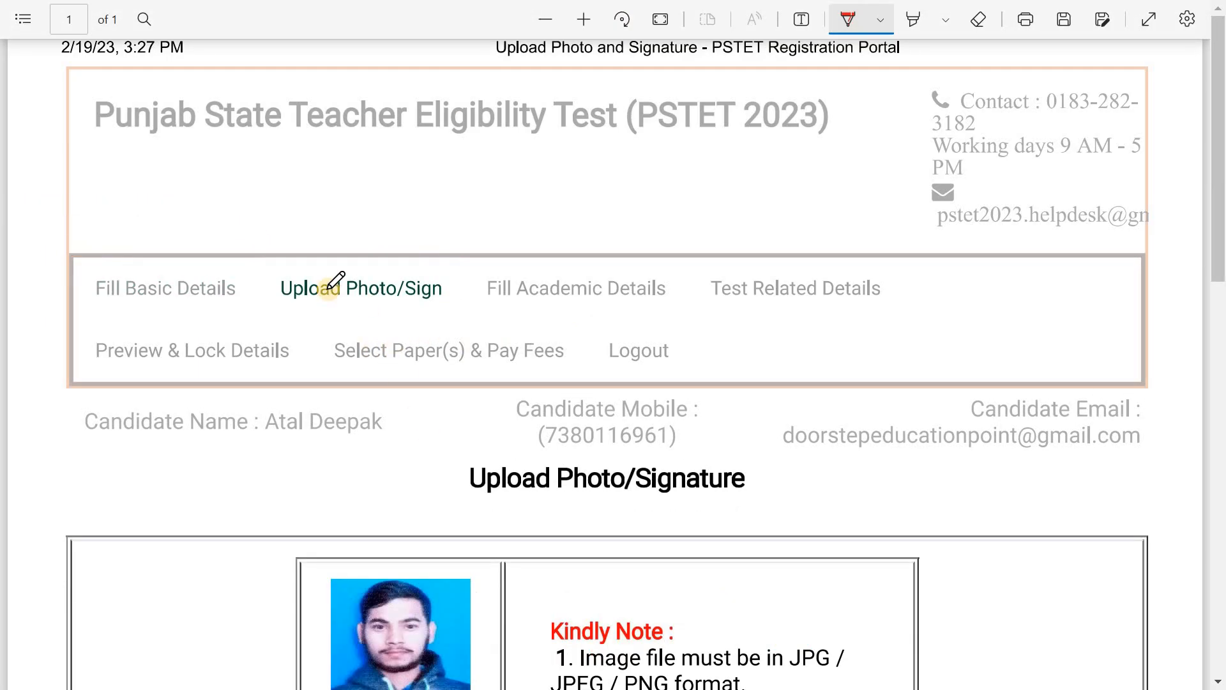
In the Upload Photo/Signature PDF, mark the Upload Photo/Sign entry, underline the photo's 300-pixel height limit and bracket the photo box in red ink.
{"action": "mouse_move", "coordinate": [321, 259]}
{"action": "left_mouse_down"}
{"action": "mouse_move", "coordinate": [275, 259]}
{"action": "mouse_move", "coordinate": [239, 327]}
{"action": "left_mouse_up"}
{"action": "scroll", "coordinate": [509, 504], "scroll_direction": "down", "scroll_amount": 5}
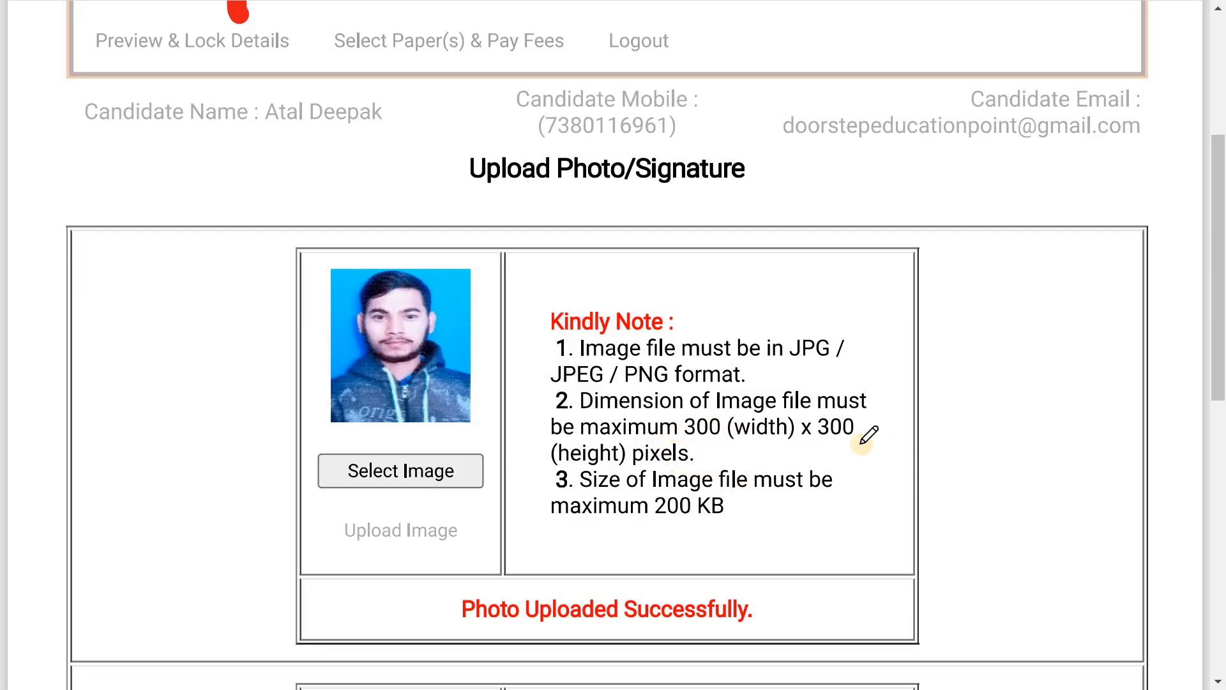
{"action": "mouse_move", "coordinate": [781, 451]}
{"action": "left_mouse_down"}
{"action": "mouse_move", "coordinate": [856, 445]}
{"action": "mouse_move", "coordinate": [845, 446]}
{"action": "left_mouse_up"}
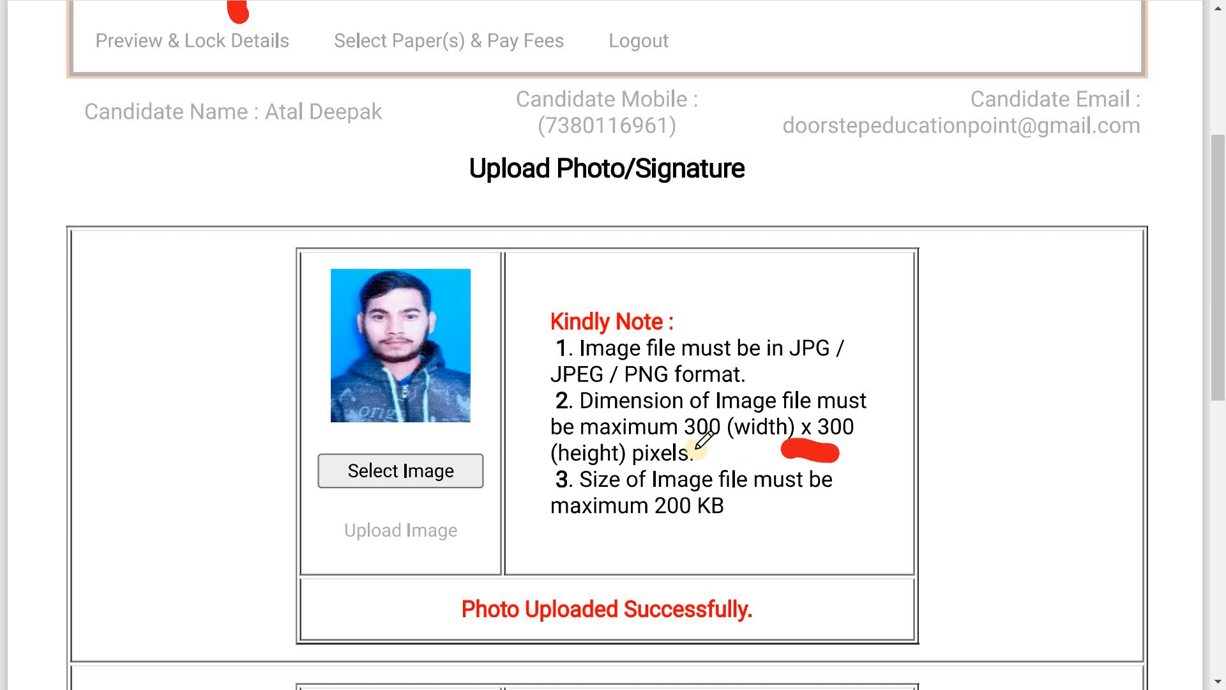
{"action": "mouse_move", "coordinate": [285, 224]}
{"action": "left_mouse_down"}
{"action": "mouse_move", "coordinate": [153, 316]}
{"action": "mouse_move", "coordinate": [160, 538]}
{"action": "mouse_move", "coordinate": [225, 555]}
{"action": "left_mouse_up"}
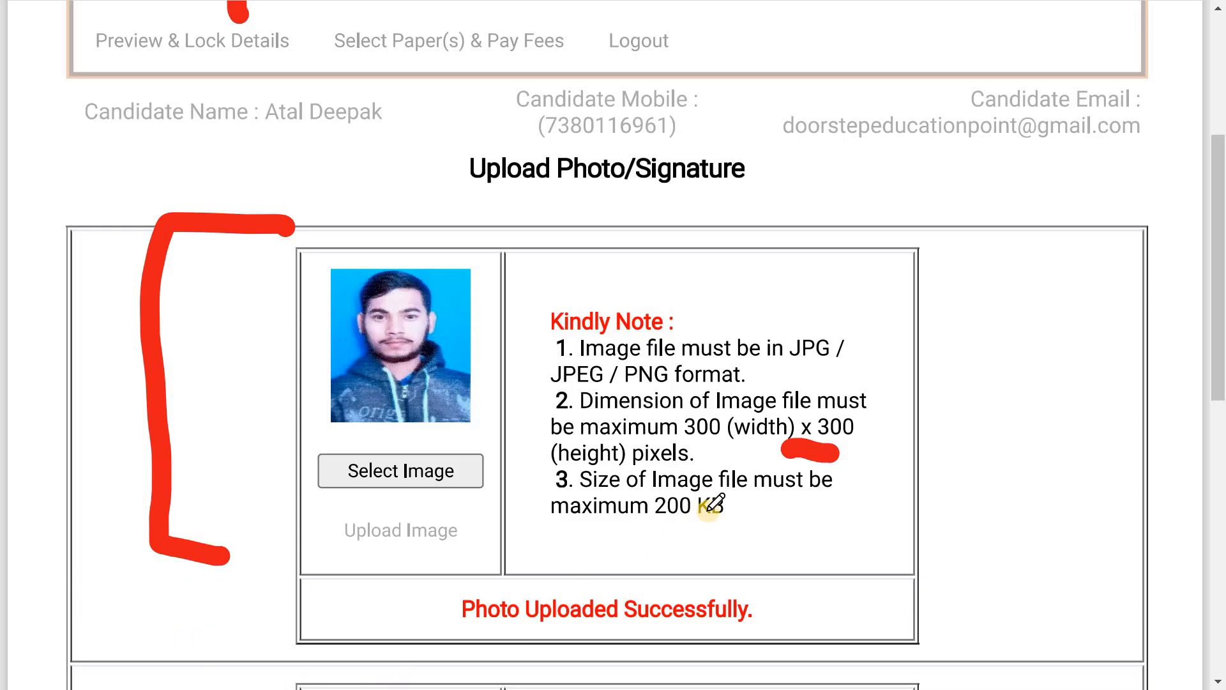
Examine the format, dimension and file size requirements for the photo and the signature.
{"action": "scroll", "coordinate": [734, 488], "scroll_direction": "down", "scroll_amount": 5}
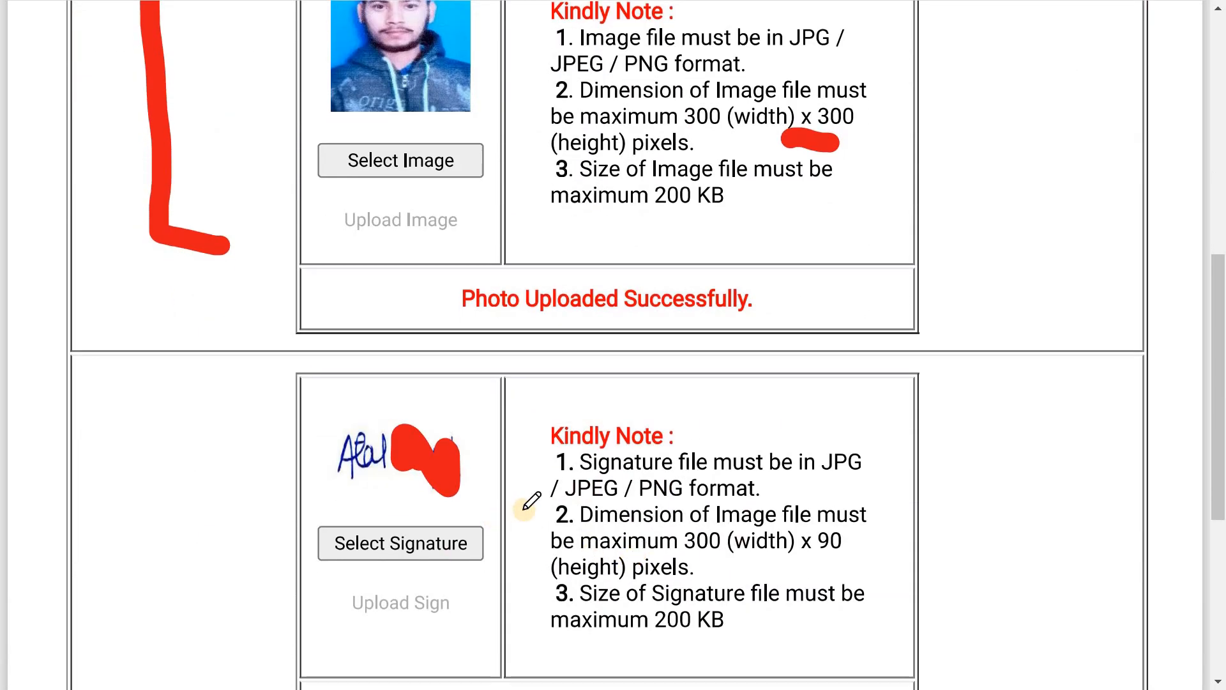
{"action": "scroll", "coordinate": [525, 503], "scroll_direction": "up", "scroll_amount": 2}
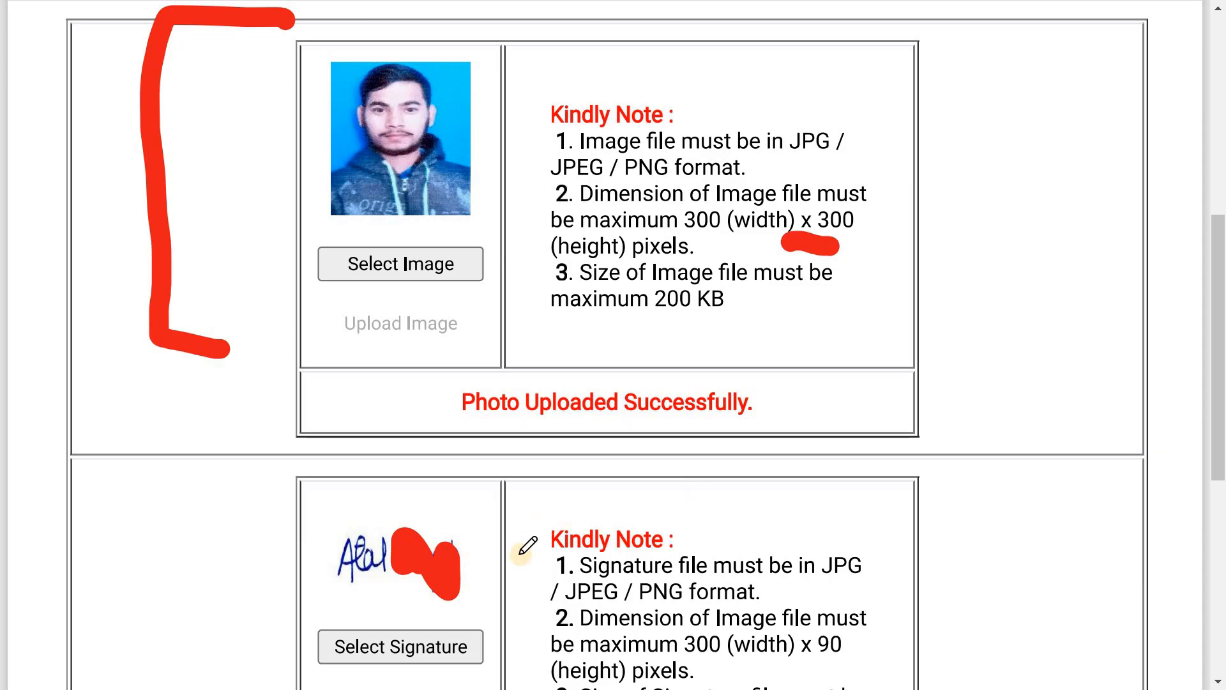
{"action": "scroll", "coordinate": [757, 520], "scroll_direction": "down", "scroll_amount": 3}
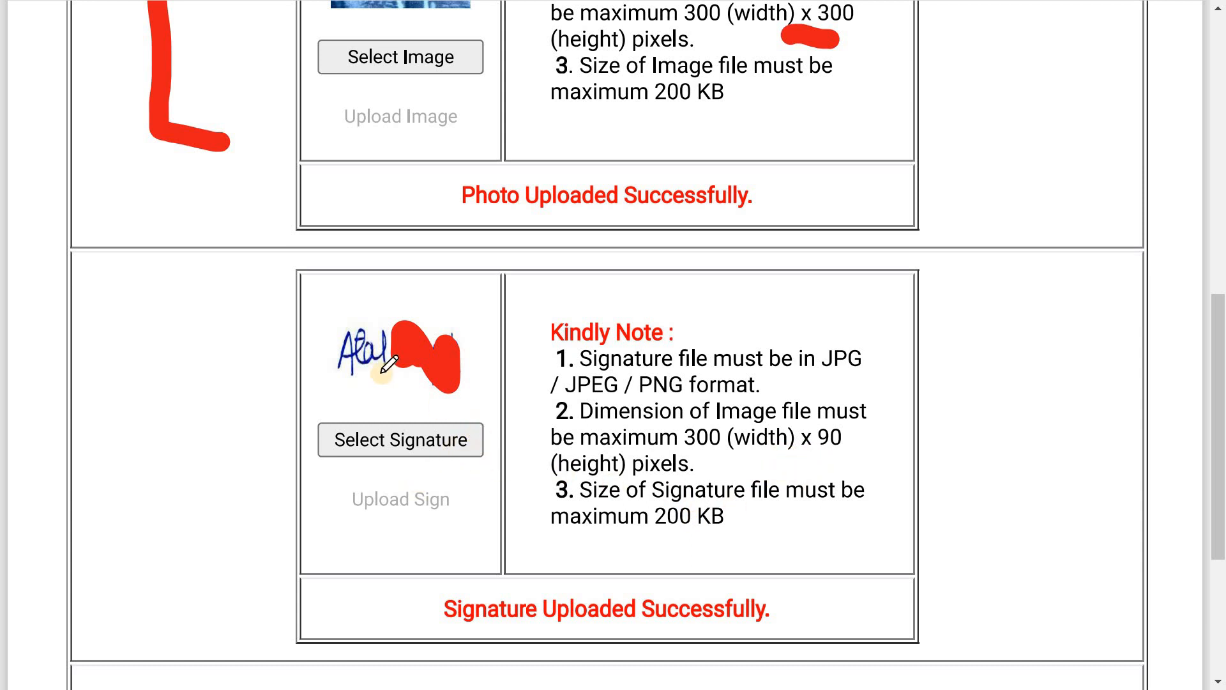
{"action": "scroll", "coordinate": [439, 361], "scroll_direction": "up", "scroll_amount": 1}
{"action": "scroll", "coordinate": [431, 367], "scroll_direction": "up", "scroll_amount": 3}
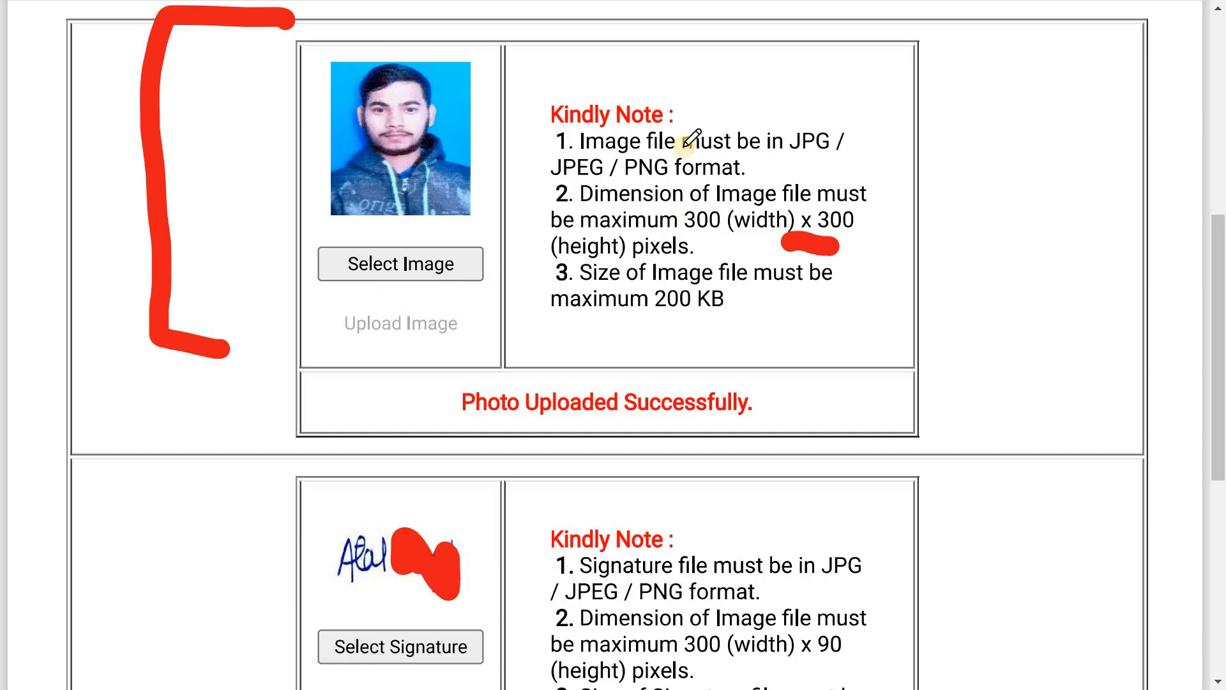
{"action": "scroll", "coordinate": [915, 378], "scroll_direction": "down", "scroll_amount": 1}
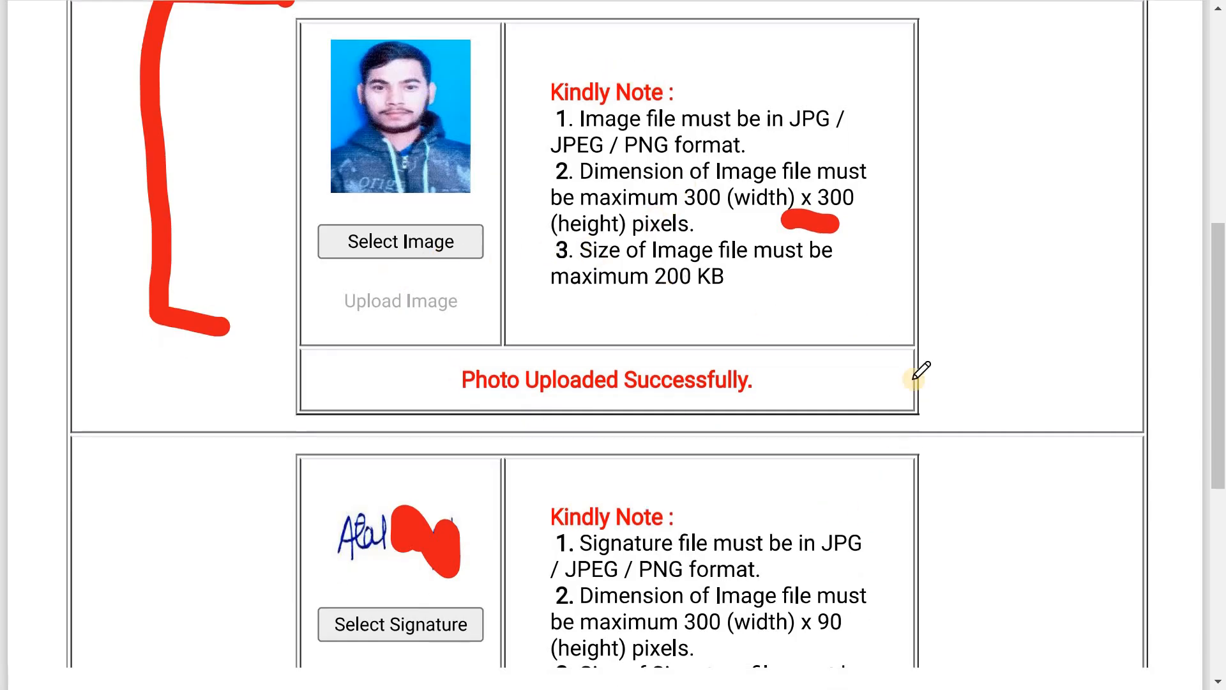
{"action": "scroll", "coordinate": [915, 378], "scroll_direction": "down", "scroll_amount": 3}
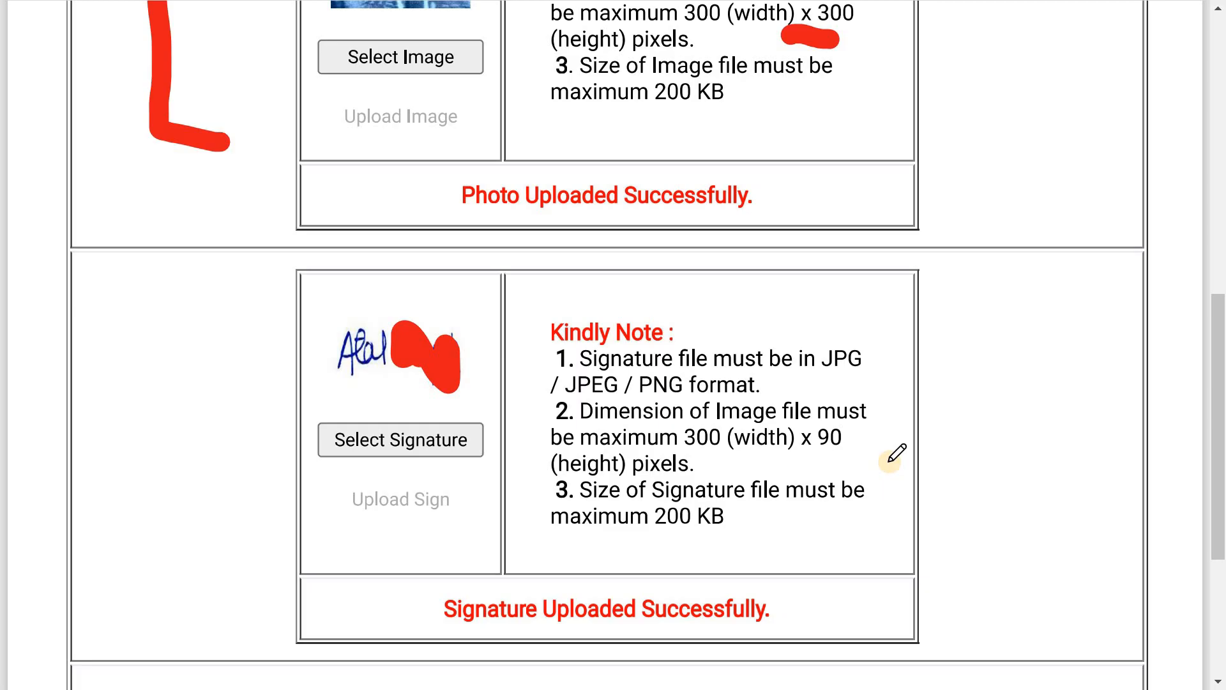
Draw red ink brackets on both sides of the candidate mobile number above the Upload Photo/Signature heading.
{"action": "scroll", "coordinate": [897, 453], "scroll_direction": "up", "scroll_amount": 8}
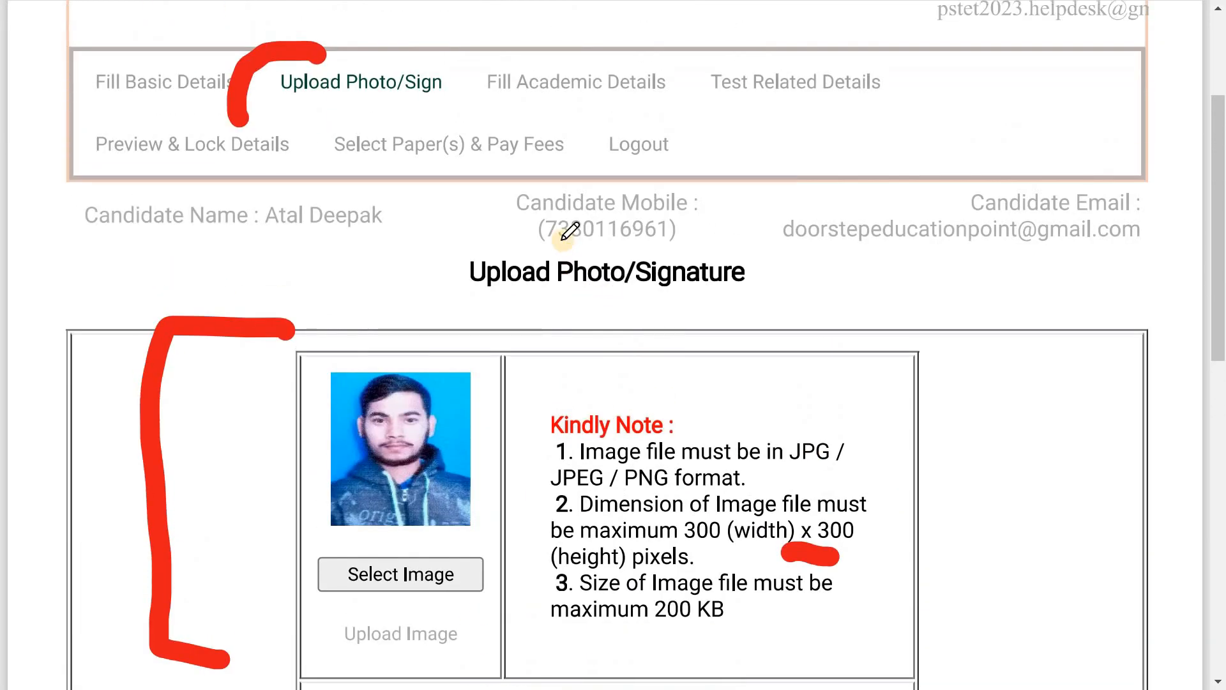
{"action": "scroll", "coordinate": [570, 232], "scroll_direction": "up", "scroll_amount": 5, "text": "ctrl"}
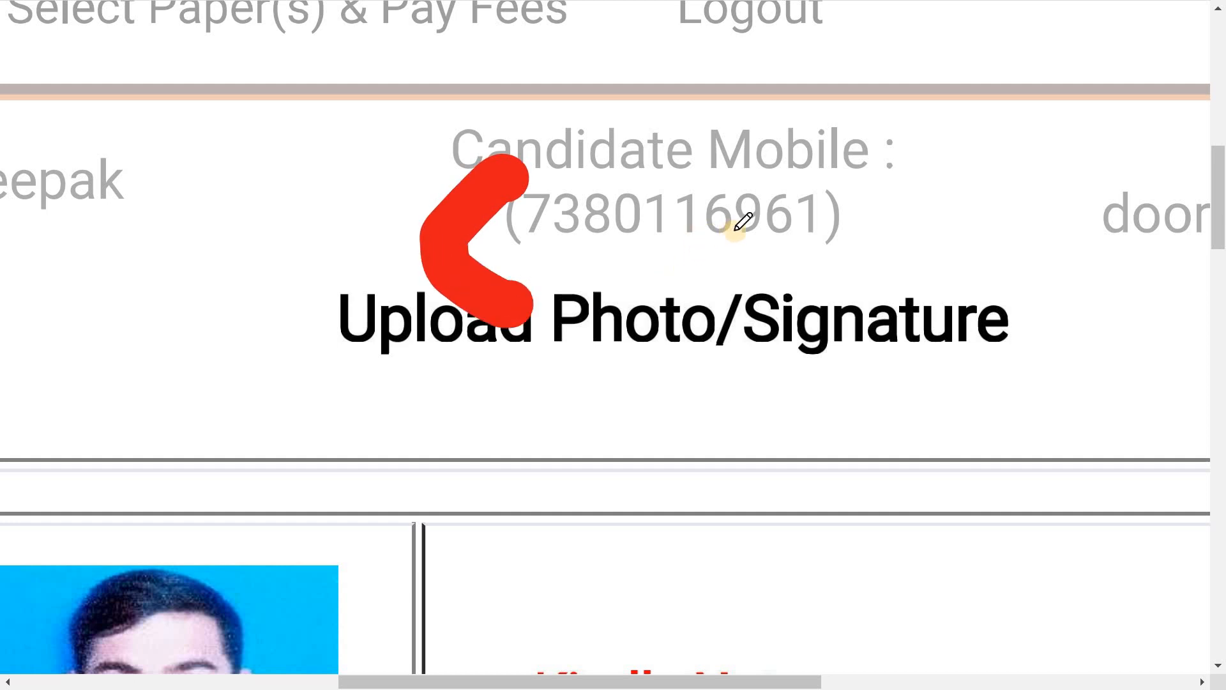
{"action": "mouse_move", "coordinate": [885, 167]}
{"action": "left_mouse_down"}
{"action": "mouse_move", "coordinate": [914, 272]}
{"action": "mouse_move", "coordinate": [876, 279]}
{"action": "left_mouse_up"}
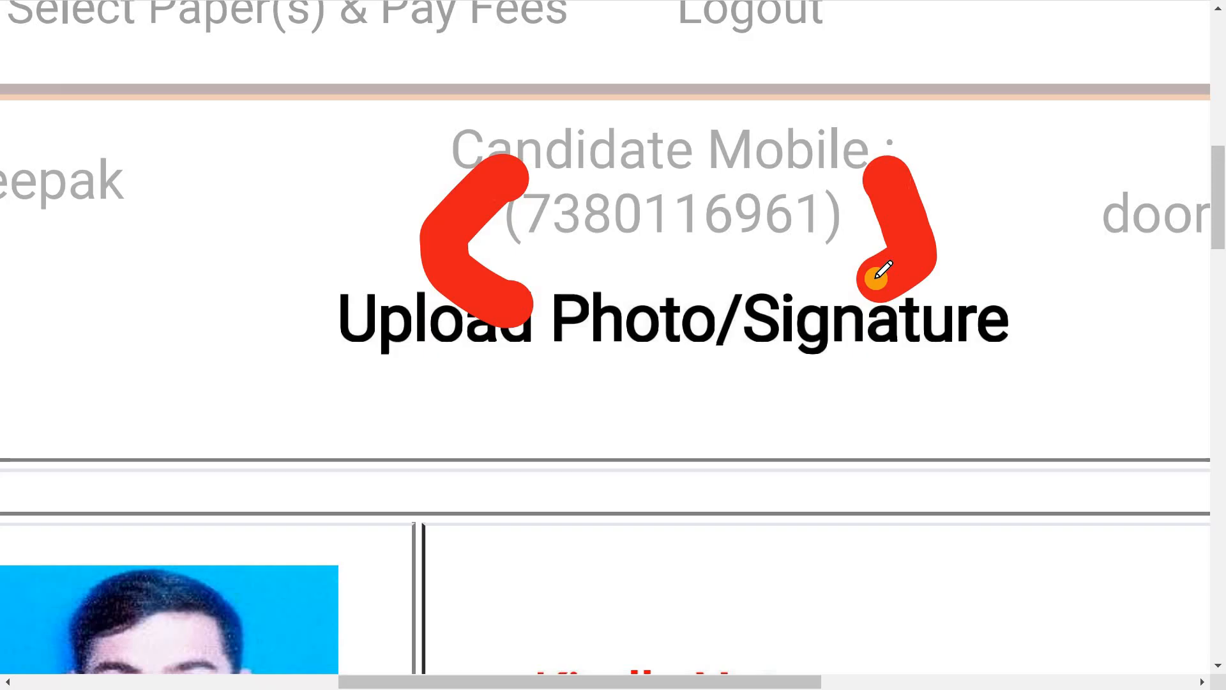
Draw a large red ink frame around the Save & Next label below the signature section.
{"action": "scroll", "coordinate": [884, 272], "scroll_direction": "down", "scroll_amount": 5}
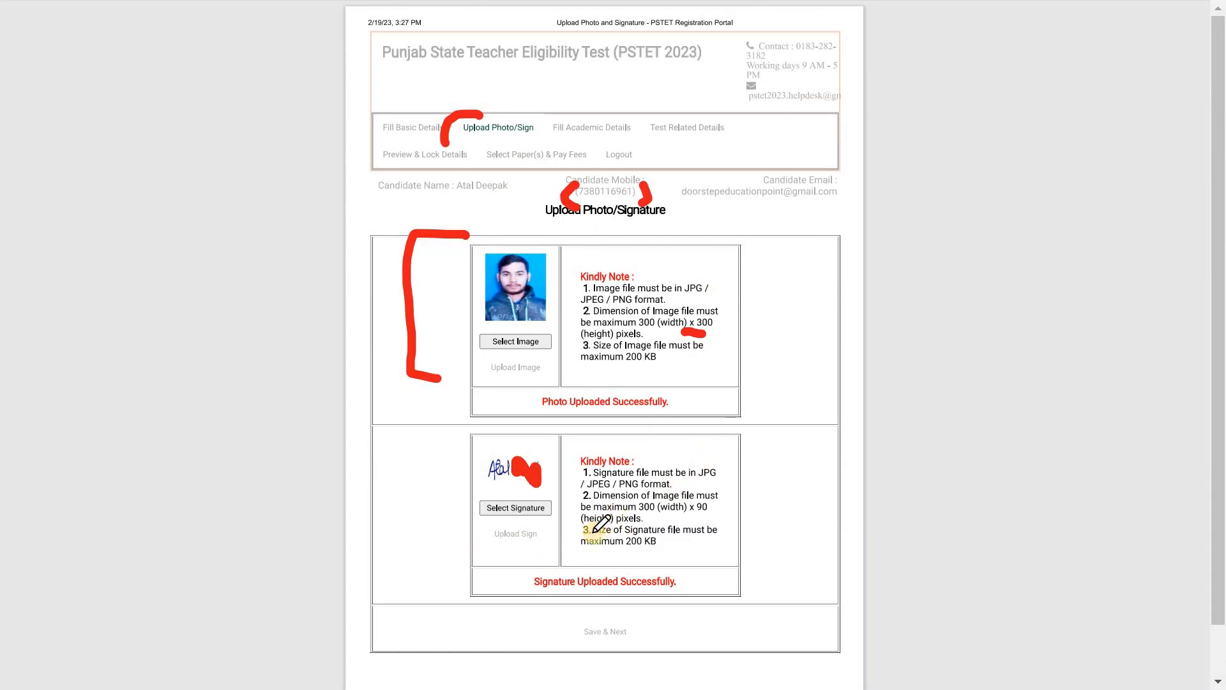
{"action": "scroll", "coordinate": [601, 523], "scroll_direction": "up", "scroll_amount": 3}
{"action": "scroll", "coordinate": [600, 531], "scroll_direction": "down", "scroll_amount": 3}
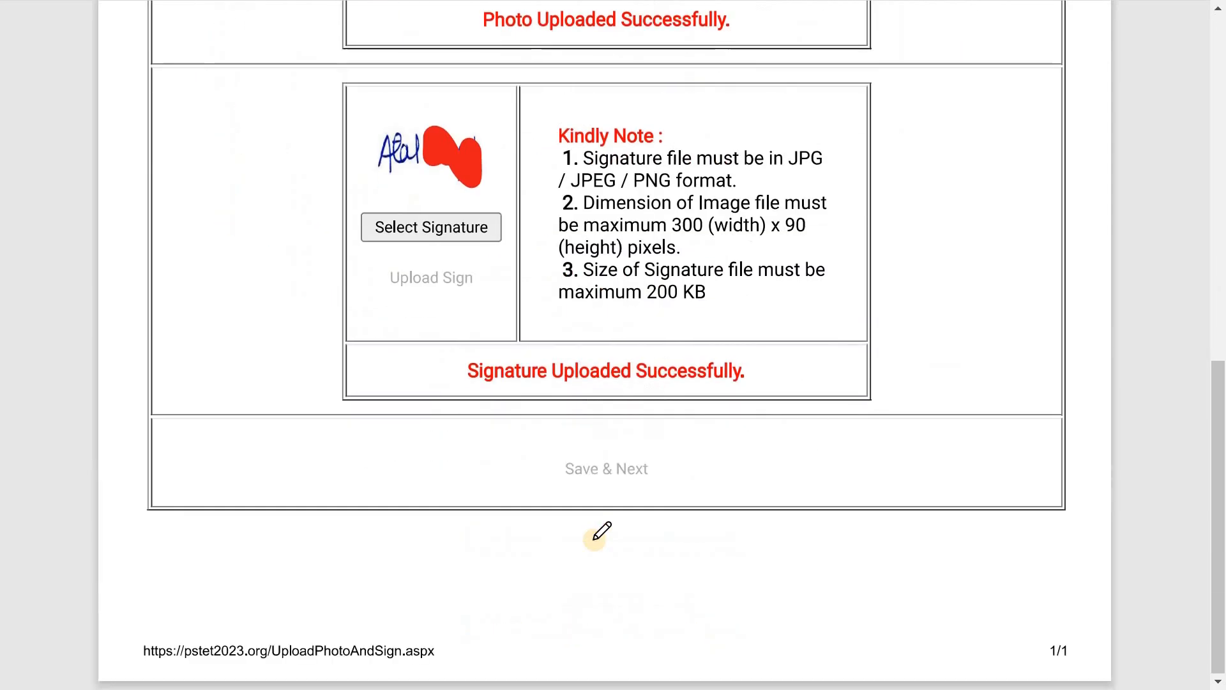
{"action": "scroll", "coordinate": [600, 530], "scroll_direction": "up", "scroll_amount": 5}
{"action": "mouse_move", "coordinate": [248, 301]}
{"action": "left_mouse_down"}
{"action": "mouse_move", "coordinate": [482, 504]}
{"action": "mouse_move", "coordinate": [761, 388]}
{"action": "mouse_move", "coordinate": [703, 228]}
{"action": "left_mouse_up"}
{"action": "left_click_drag", "start_coordinate": [5, 202], "coordinate": [3, 204]}
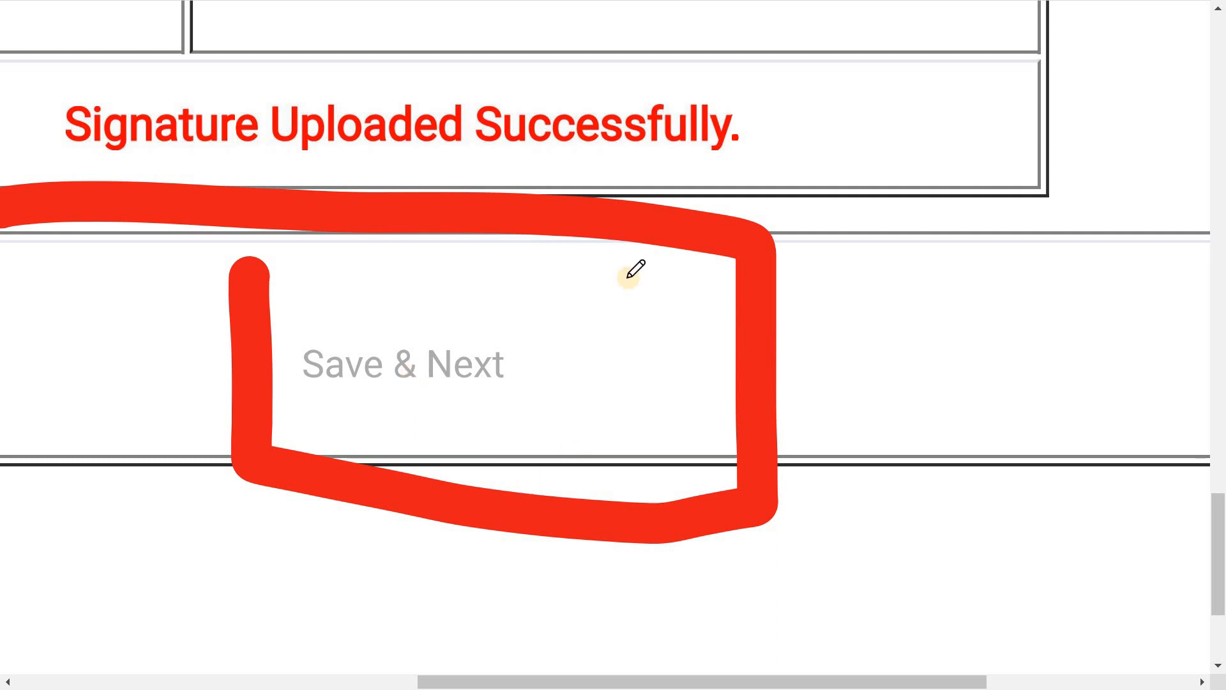
Switch to the Chrome educational qualifications page and examine the 10th row's qualification choices, Course Name, Subjects and Board options.
{"action": "key", "text": "Escape"}
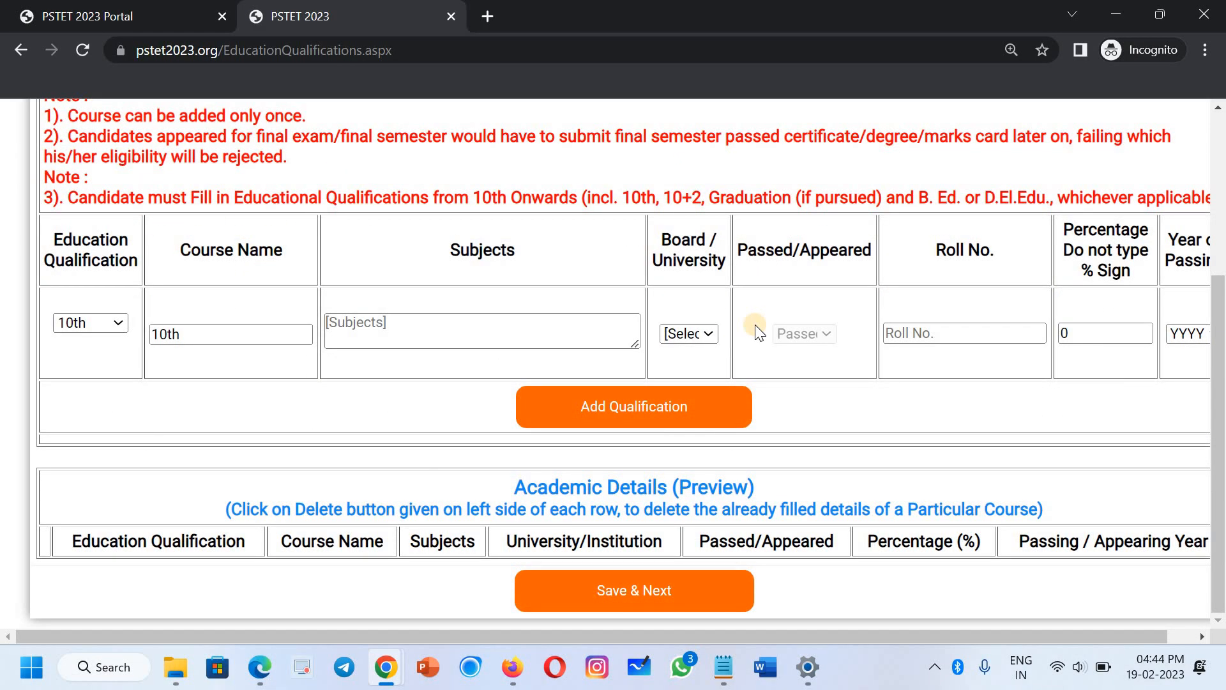
{"action": "left_click", "coordinate": [121, 320]}
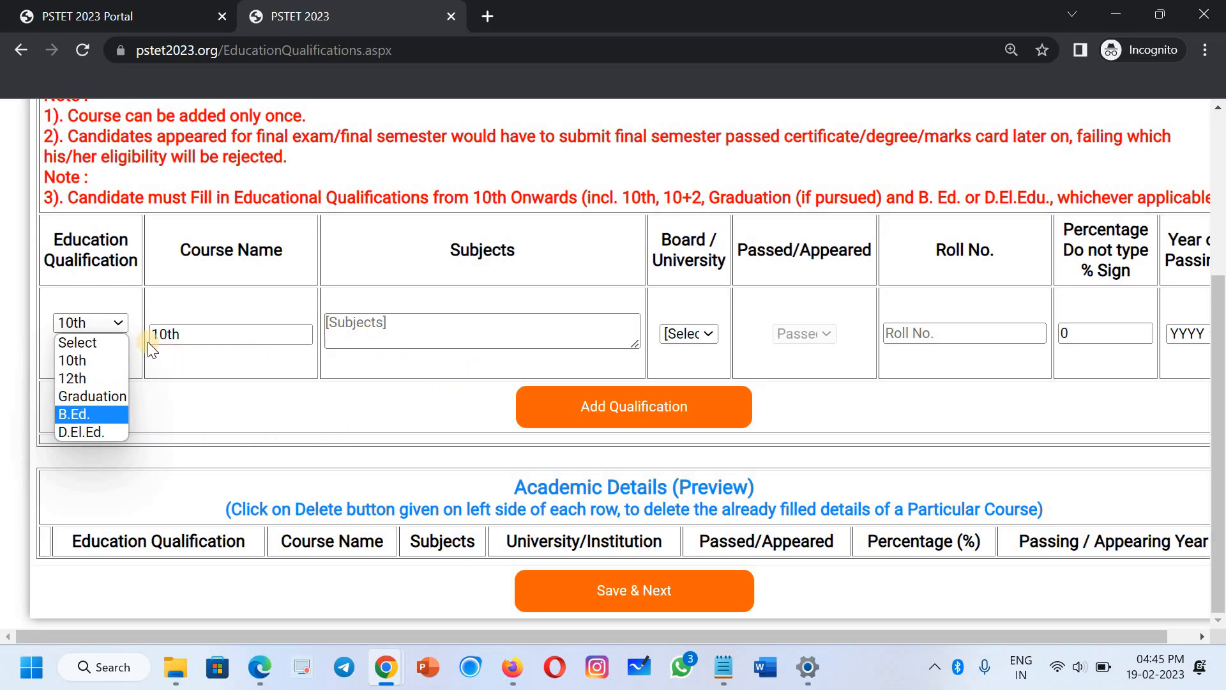
{"action": "left_click", "coordinate": [218, 331]}
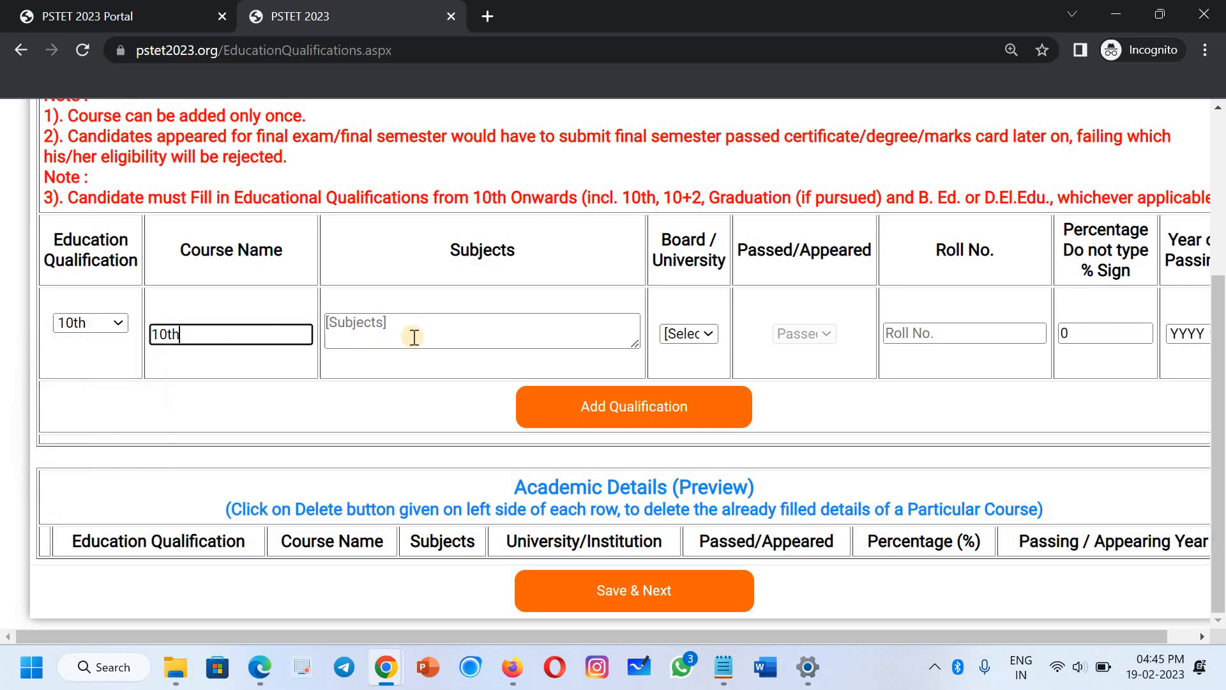
{"action": "left_click", "coordinate": [383, 331]}
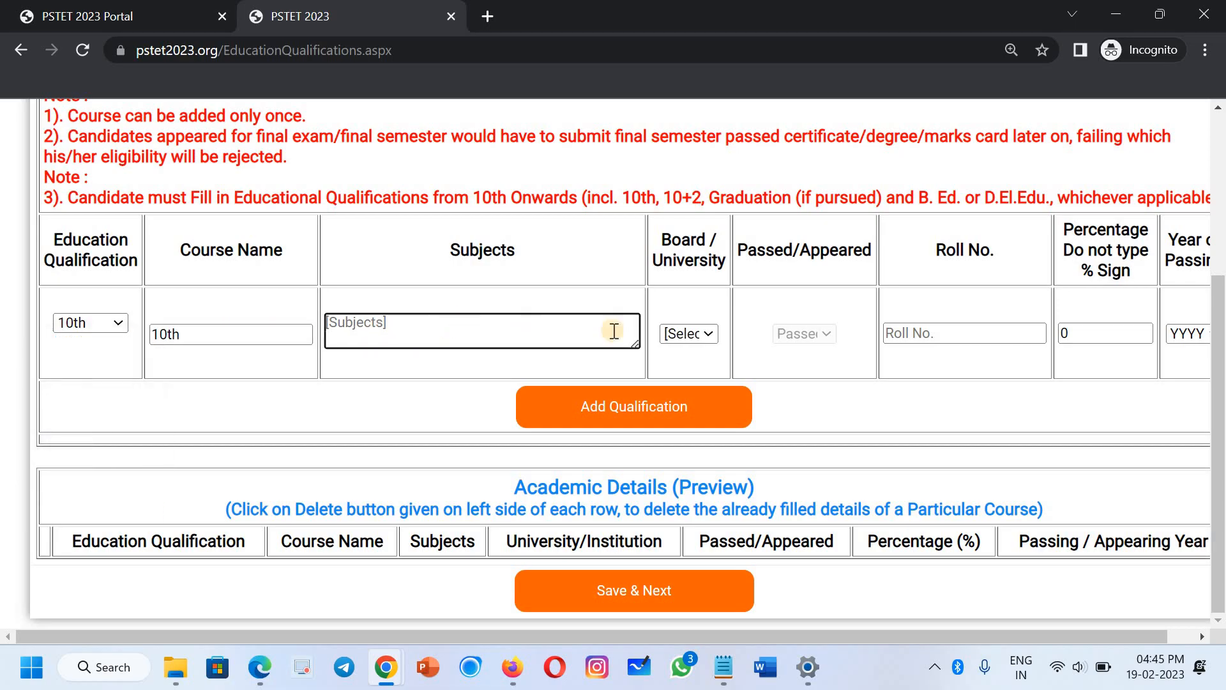
{"action": "left_click", "coordinate": [689, 332]}
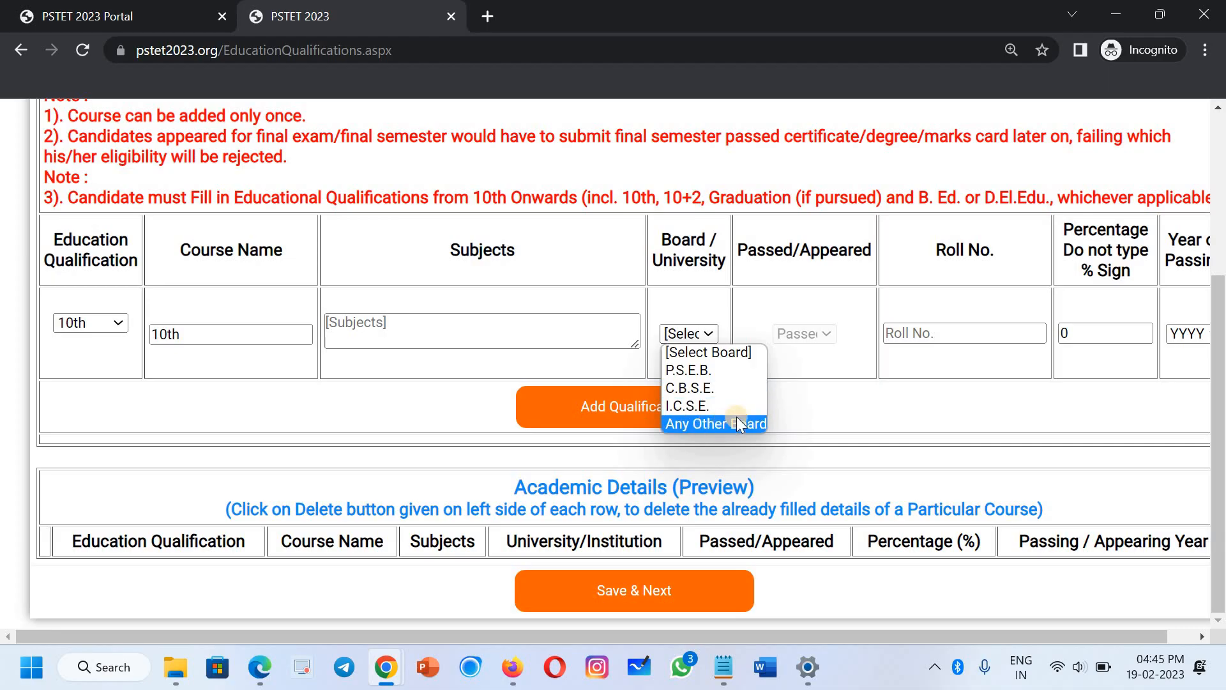
{"action": "left_click", "coordinate": [858, 402]}
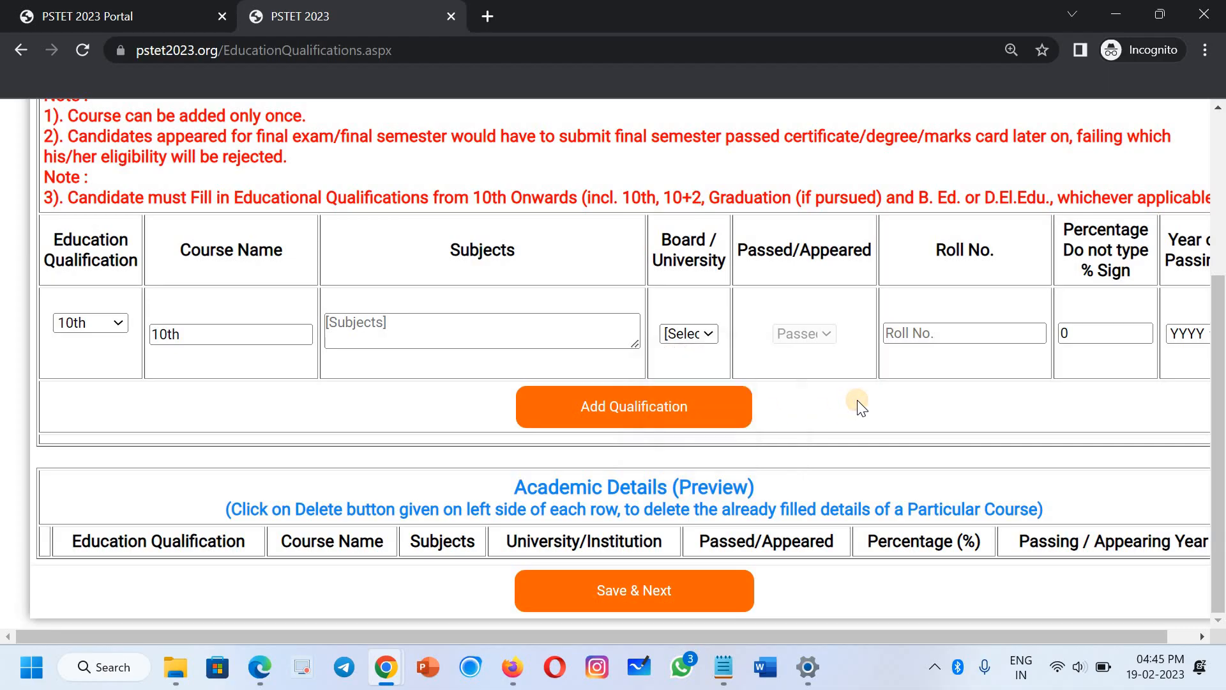
Examine the Roll No., Percentage, Year of Passing and Subjects fields of the 10th qualification row.
{"action": "left_click", "coordinate": [940, 333]}
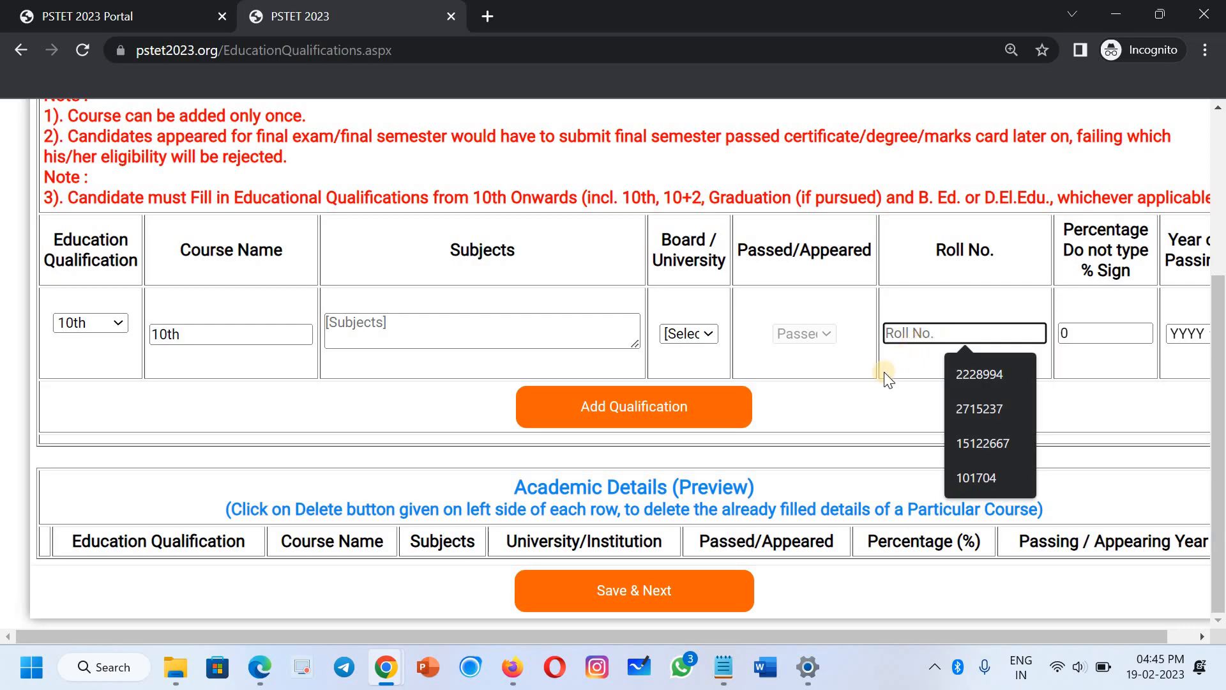
{"action": "left_click", "coordinate": [910, 397]}
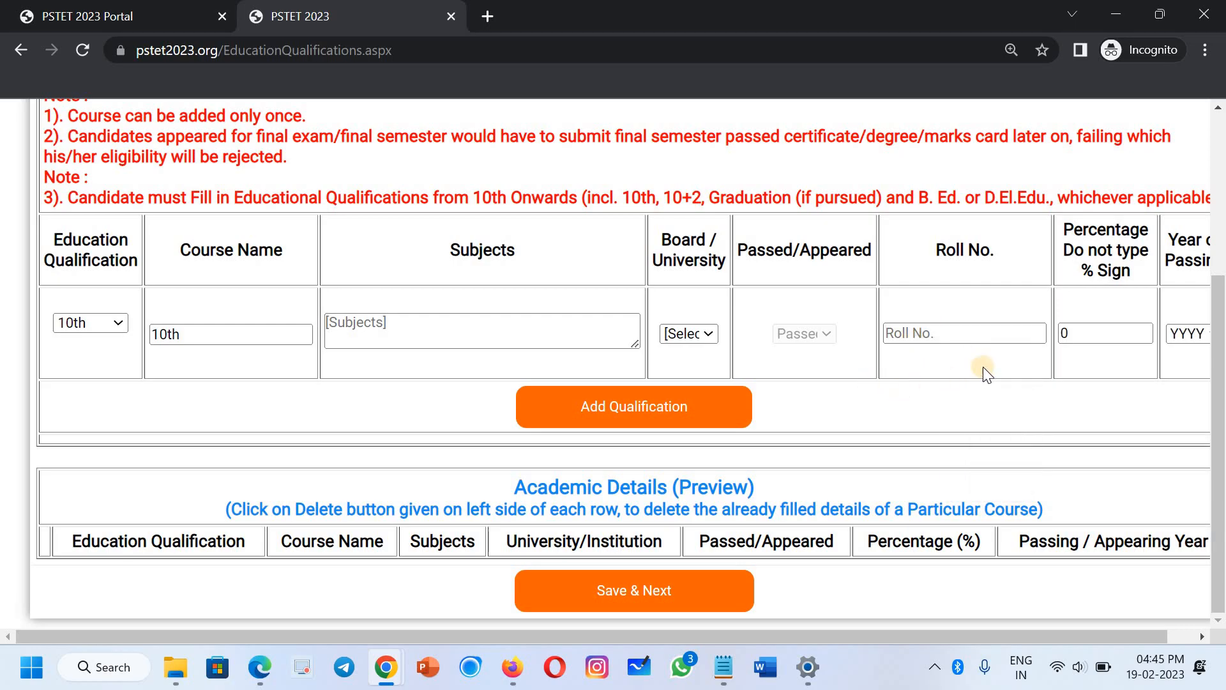
{"action": "left_click", "coordinate": [1082, 337]}
{"action": "left_click", "coordinate": [1188, 345]}
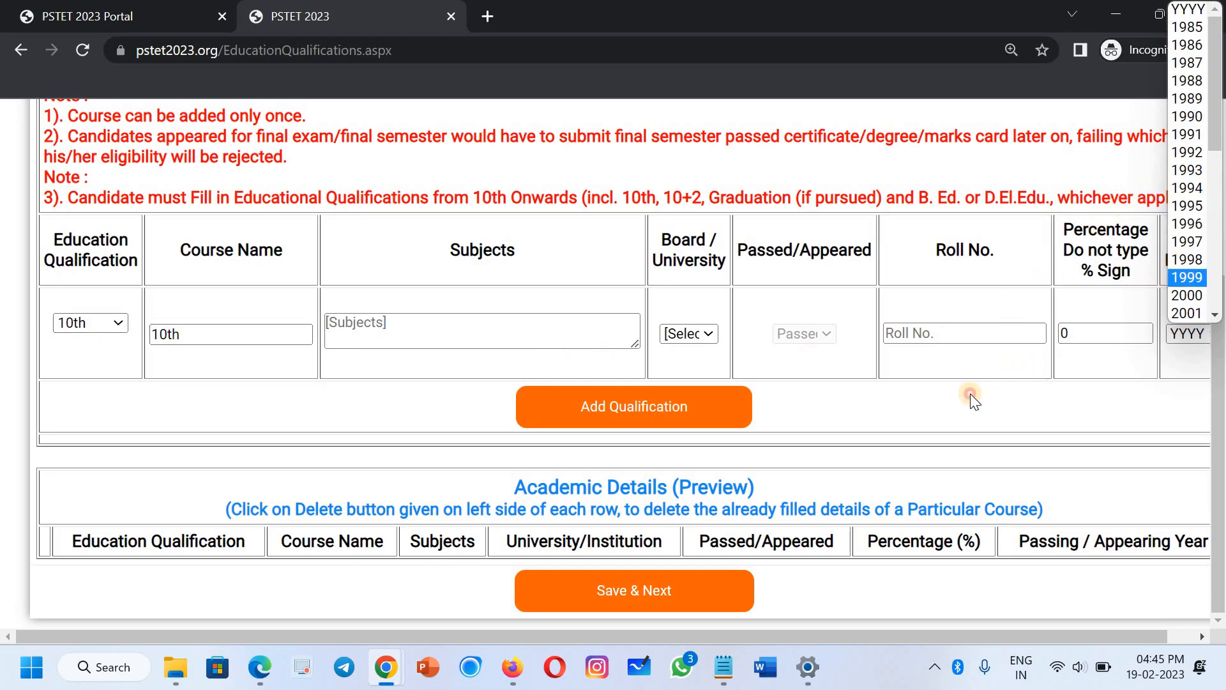
{"action": "left_click", "coordinate": [989, 357]}
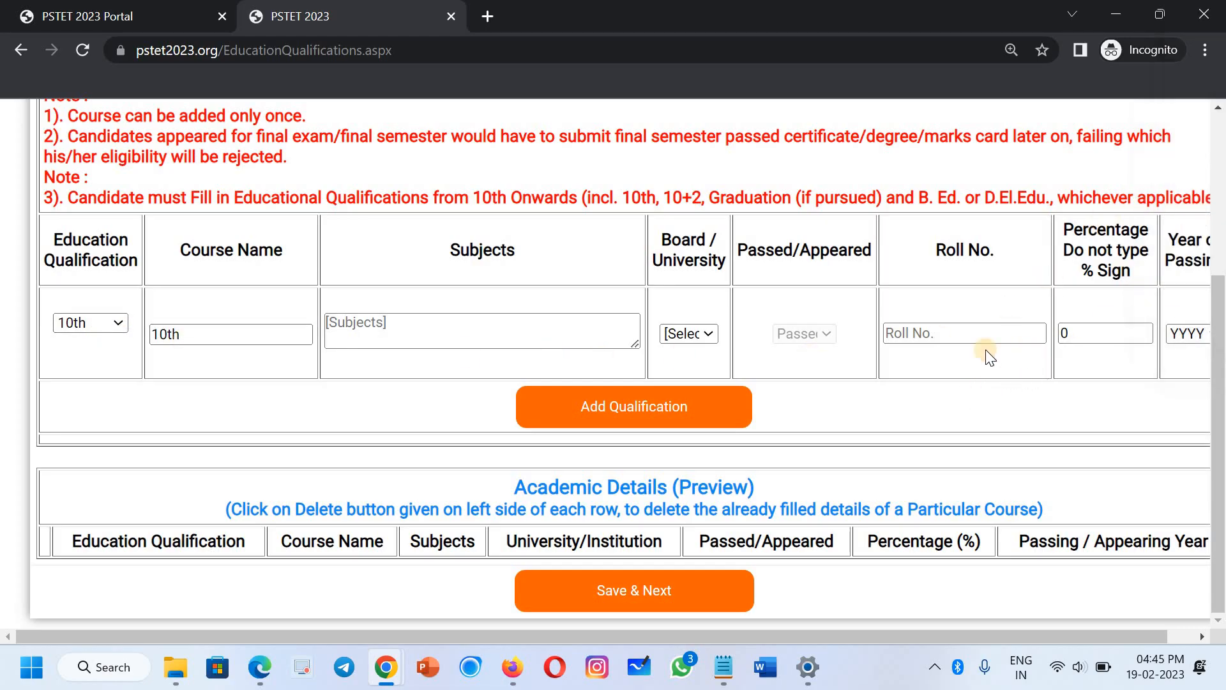
{"action": "left_click", "coordinate": [362, 326]}
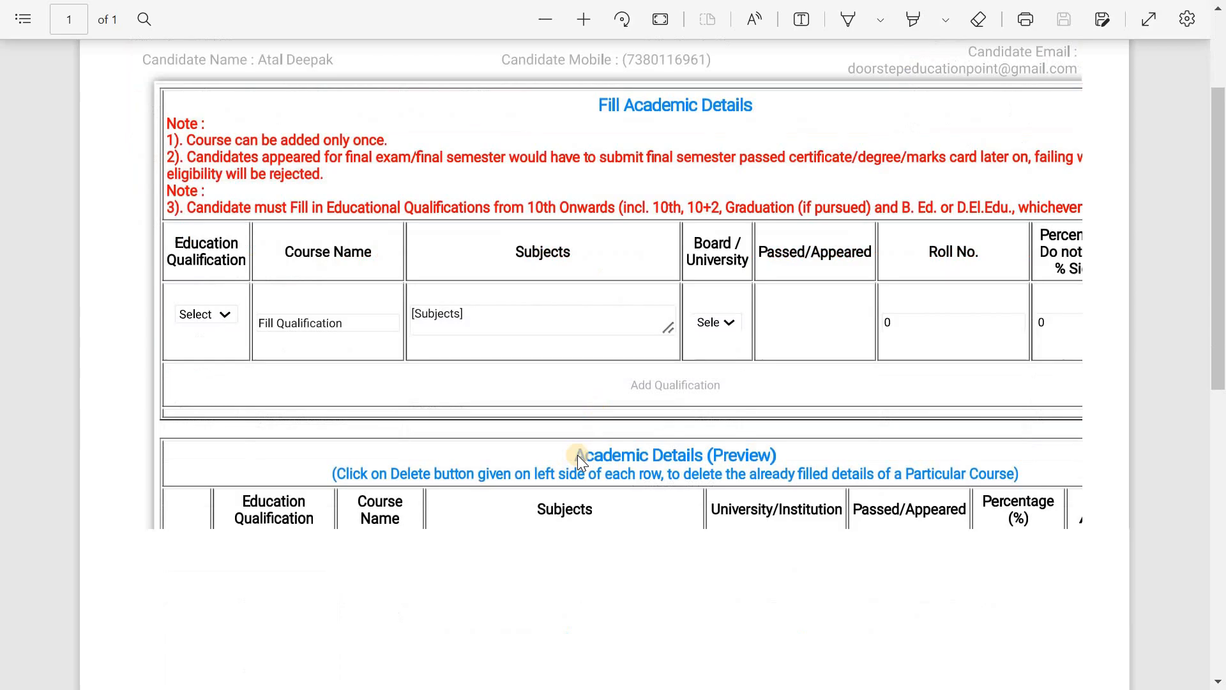
Examine the filled academic details preview for 10th, 12th, Graduation and B.Ed. in the PDF copy of the form.
{"action": "scroll", "coordinate": [578, 455], "scroll_direction": "down", "scroll_amount": 1}
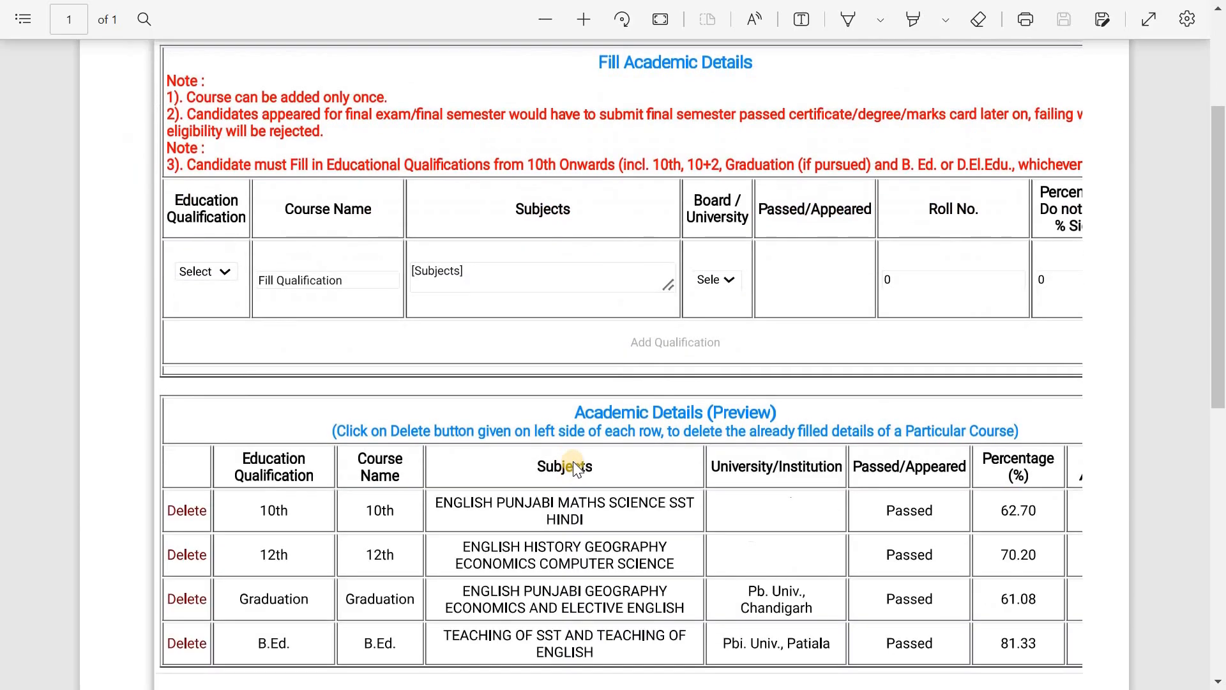
{"action": "scroll", "coordinate": [586, 450], "scroll_direction": "down", "scroll_amount": 3}
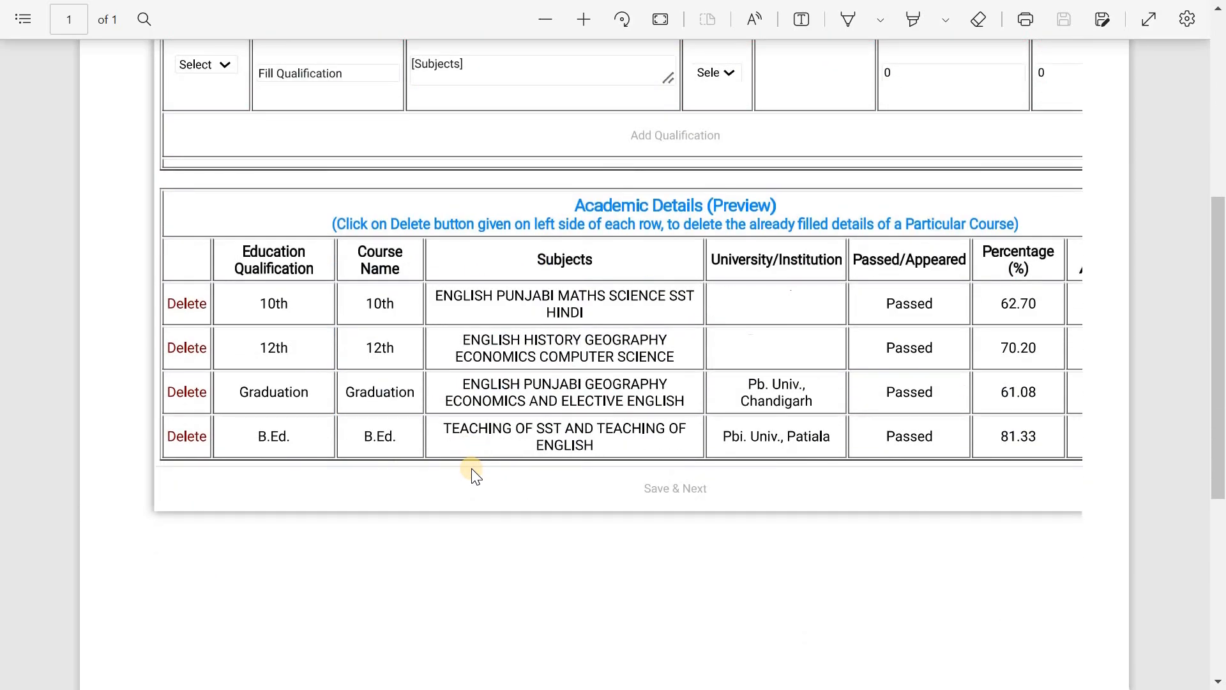
{"action": "scroll", "coordinate": [471, 469], "scroll_direction": "up", "scroll_amount": 1}
{"action": "scroll", "coordinate": [474, 466], "scroll_direction": "down", "scroll_amount": 2}
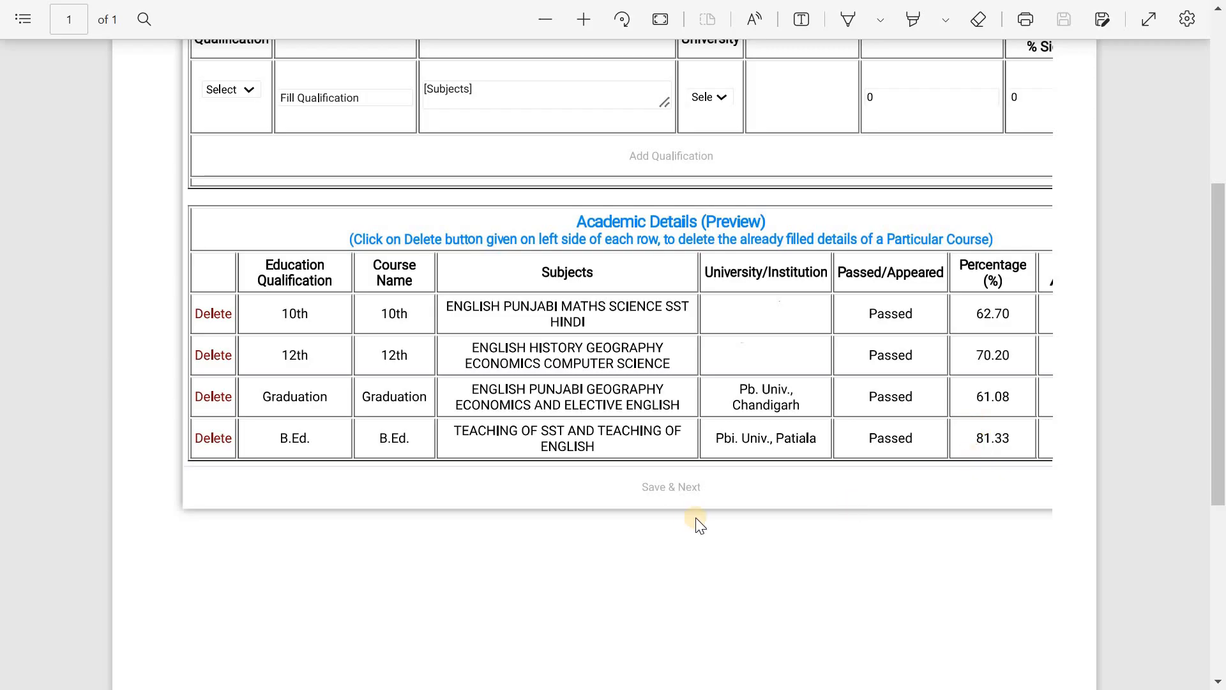
{"action": "scroll", "coordinate": [687, 520], "scroll_direction": "up", "scroll_amount": 3}
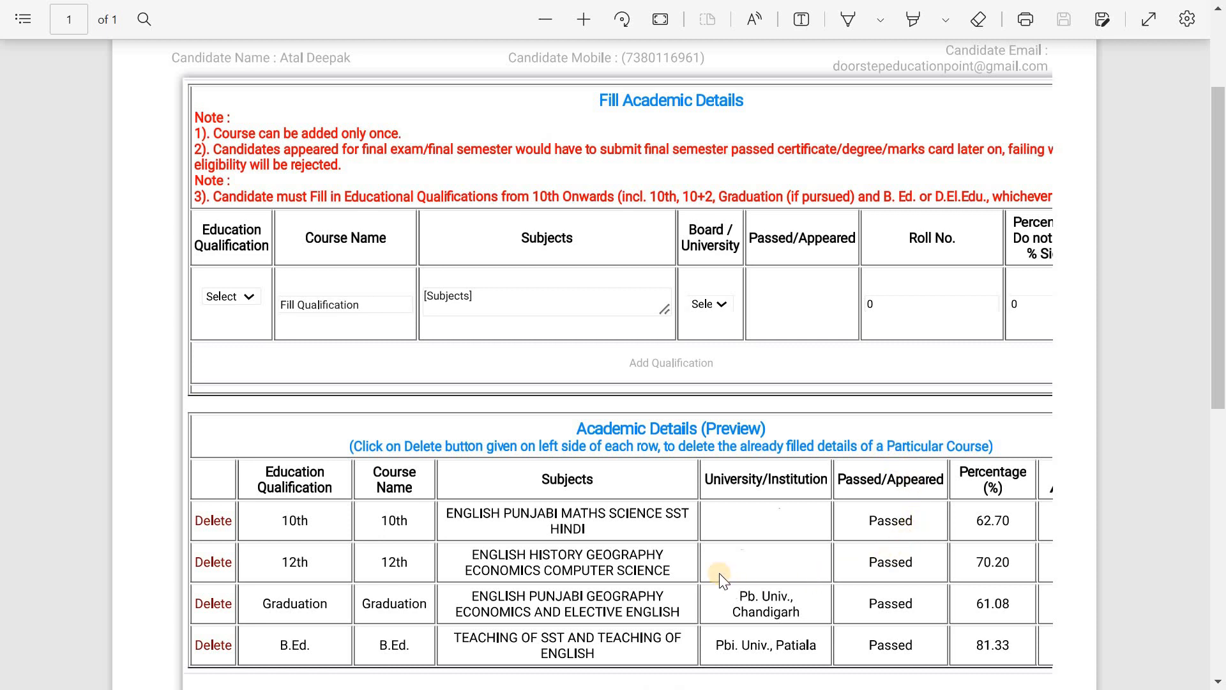
{"action": "scroll", "coordinate": [719, 567], "scroll_direction": "down", "scroll_amount": 3}
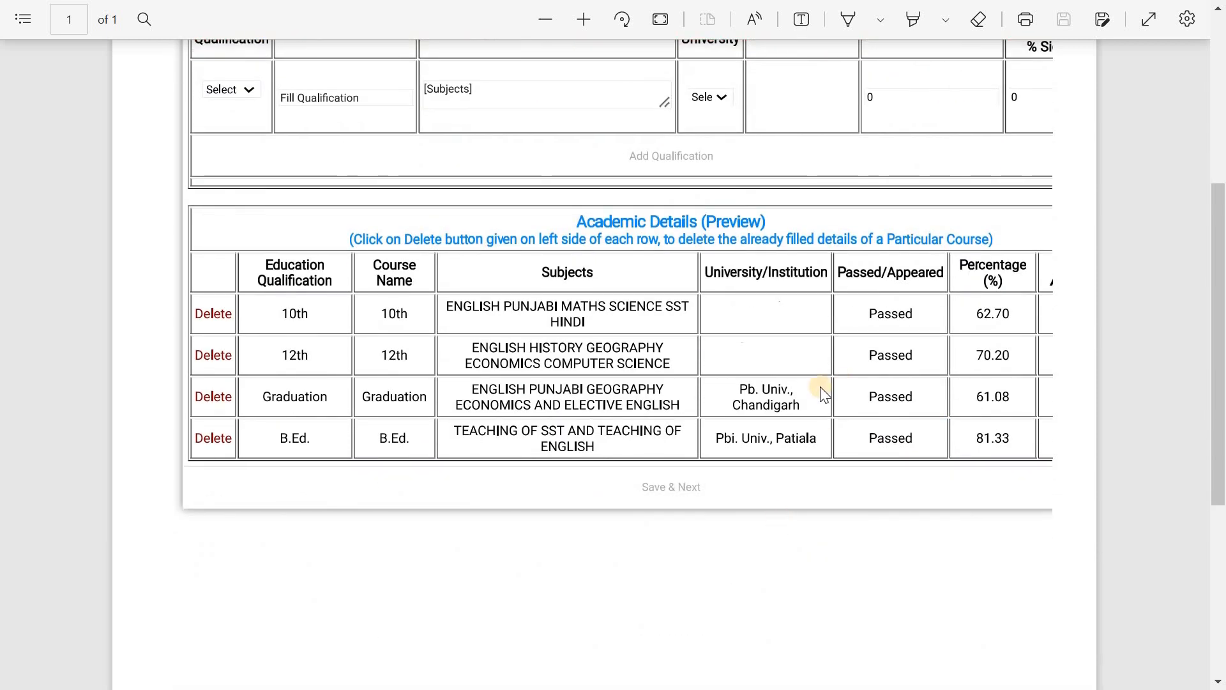
{"action": "scroll", "coordinate": [612, 455], "scroll_direction": "up", "scroll_amount": 2}
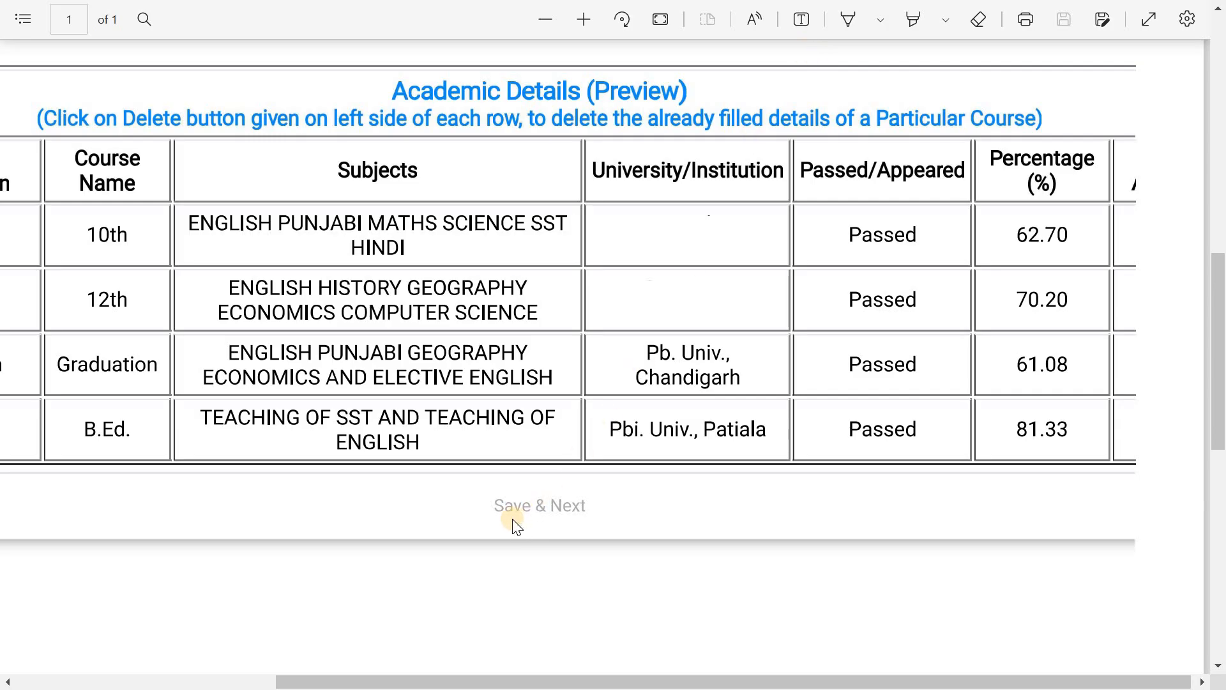
Draw a red ink mark around the Save & Next label below the academic details preview.
{"action": "left_click", "coordinate": [848, 19]}
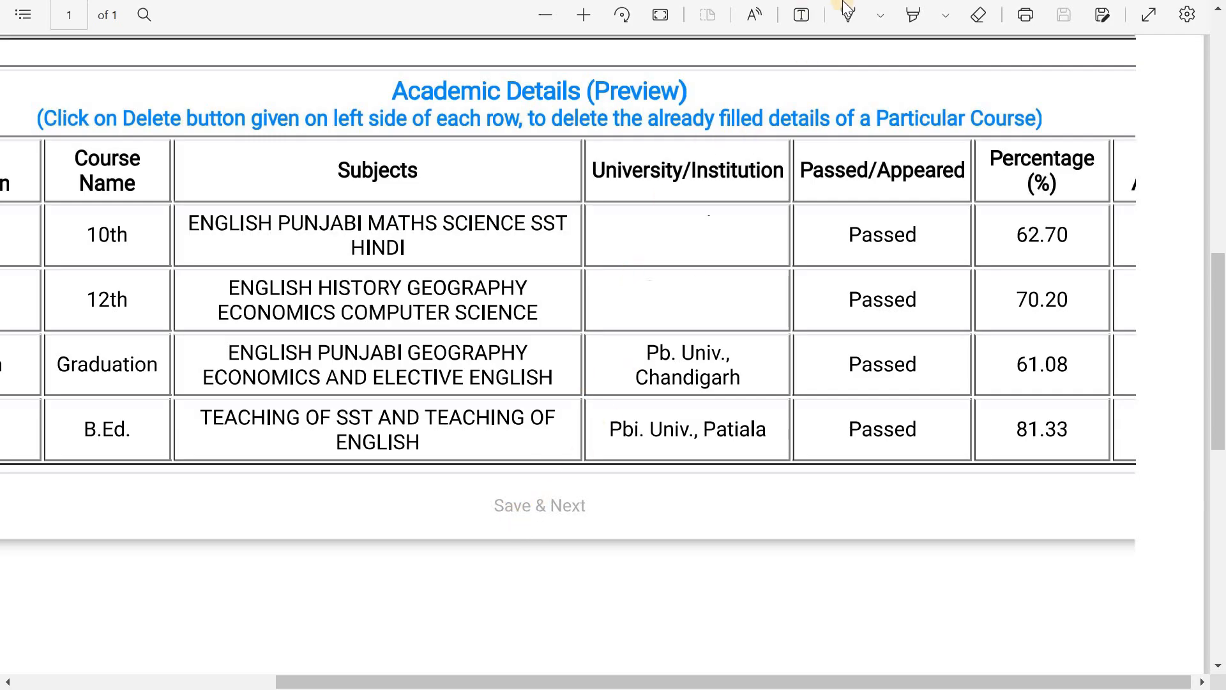
{"action": "scroll", "coordinate": [473, 392], "scroll_direction": "down", "scroll_amount": 2}
{"action": "mouse_move", "coordinate": [473, 393]}
{"action": "left_mouse_down"}
{"action": "mouse_move", "coordinate": [539, 424]}
{"action": "mouse_move", "coordinate": [598, 396]}
{"action": "mouse_move", "coordinate": [528, 383]}
{"action": "mouse_move", "coordinate": [458, 404]}
{"action": "mouse_move", "coordinate": [497, 416]}
{"action": "mouse_move", "coordinate": [567, 402]}
{"action": "mouse_move", "coordinate": [501, 423]}
{"action": "mouse_move", "coordinate": [661, 419]}
{"action": "left_mouse_up"}
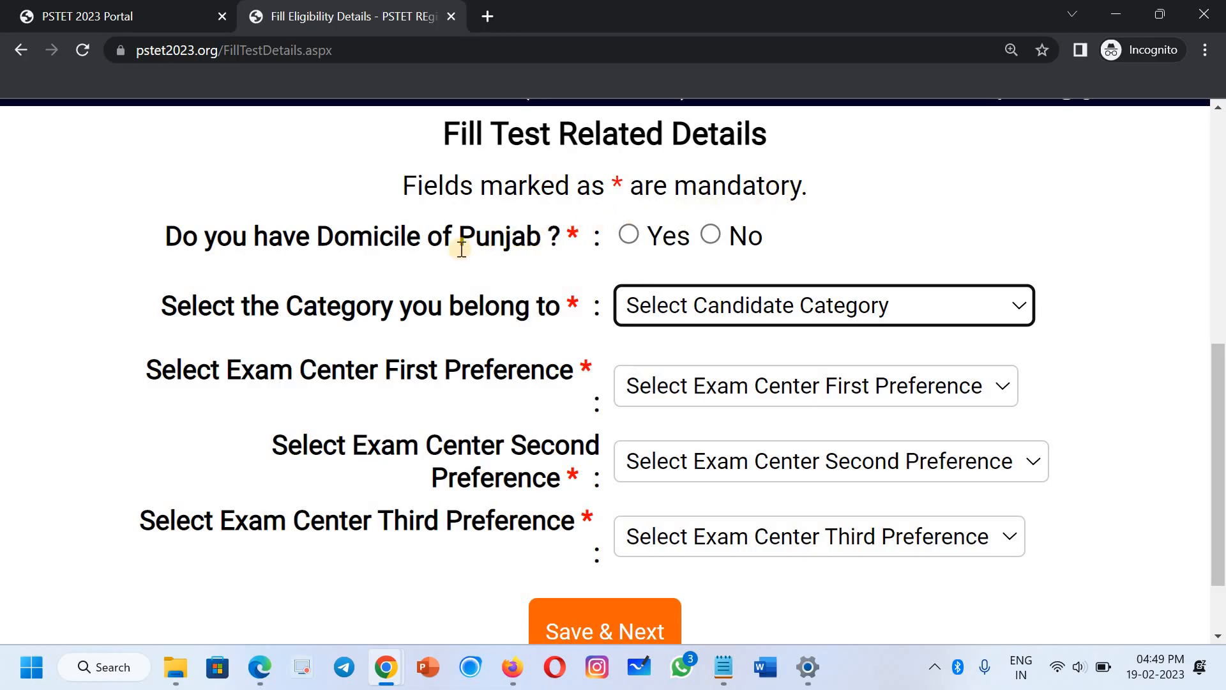
Answer Yes to having Domicile of Punjab on the Chrome test details page and review the candidate category choices.
{"action": "left_click", "coordinate": [632, 237]}
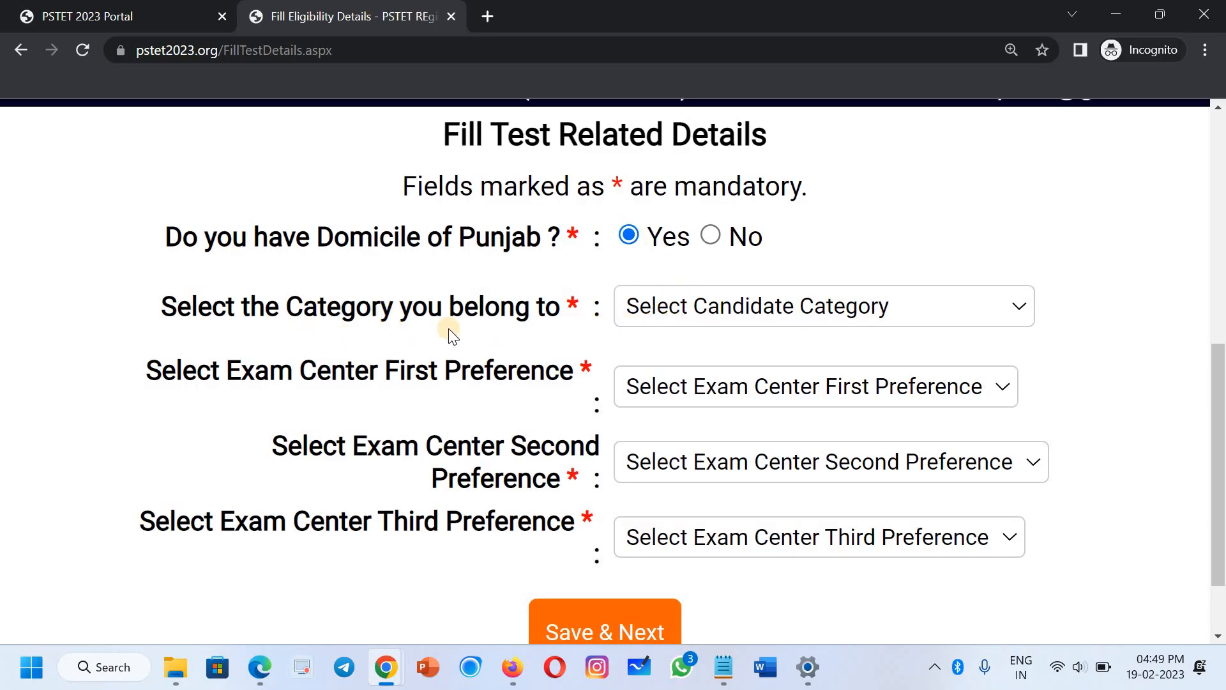
{"action": "left_click", "coordinate": [718, 316]}
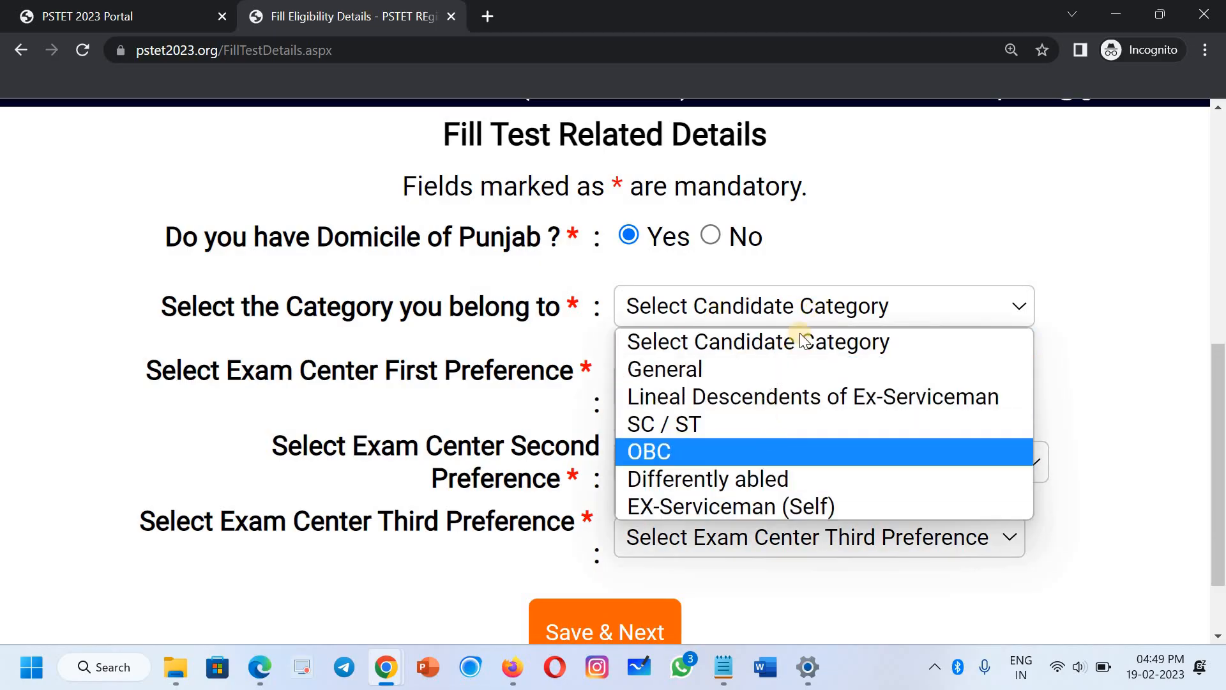
{"action": "left_click", "coordinate": [970, 231]}
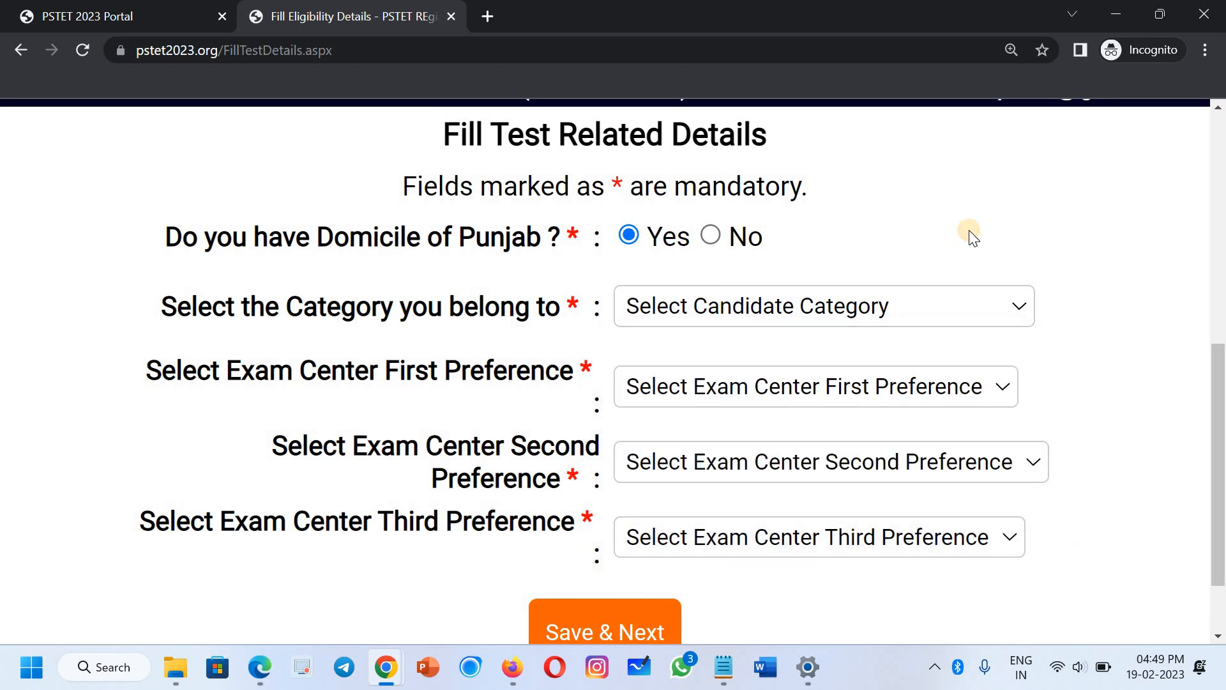
Examine the exam center choices offered for the first, second and third preferences.
{"action": "scroll", "coordinate": [967, 342], "scroll_direction": "down", "scroll_amount": 1}
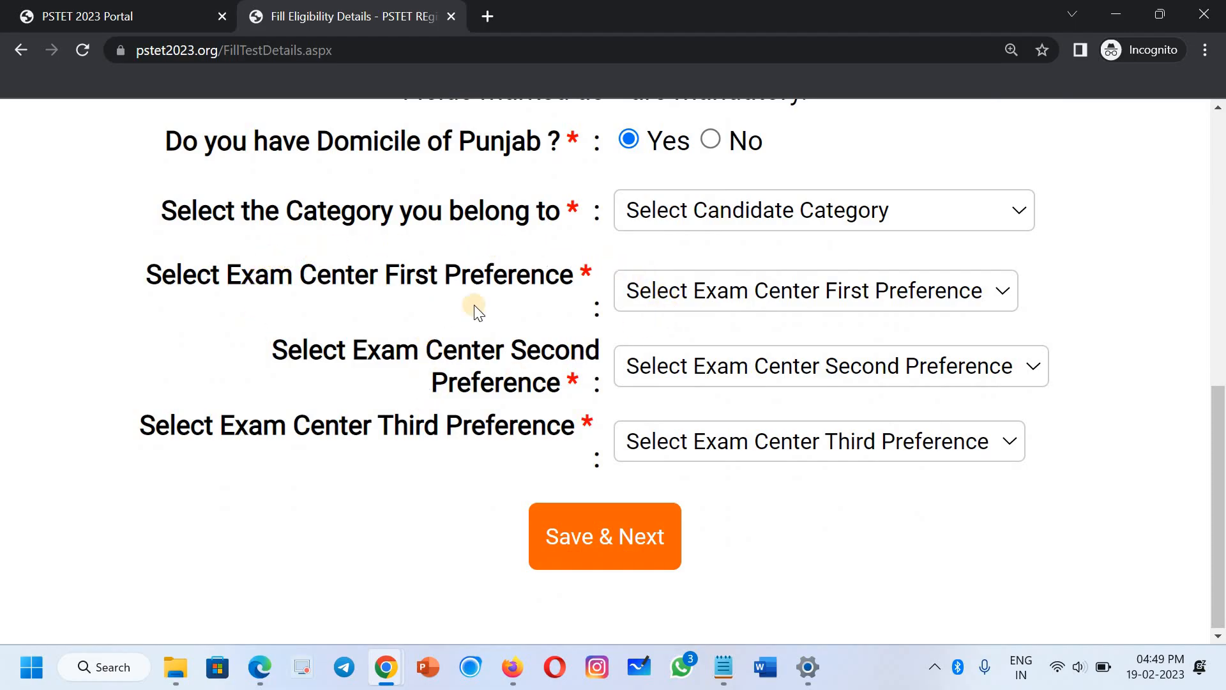
{"action": "left_click", "coordinate": [734, 292]}
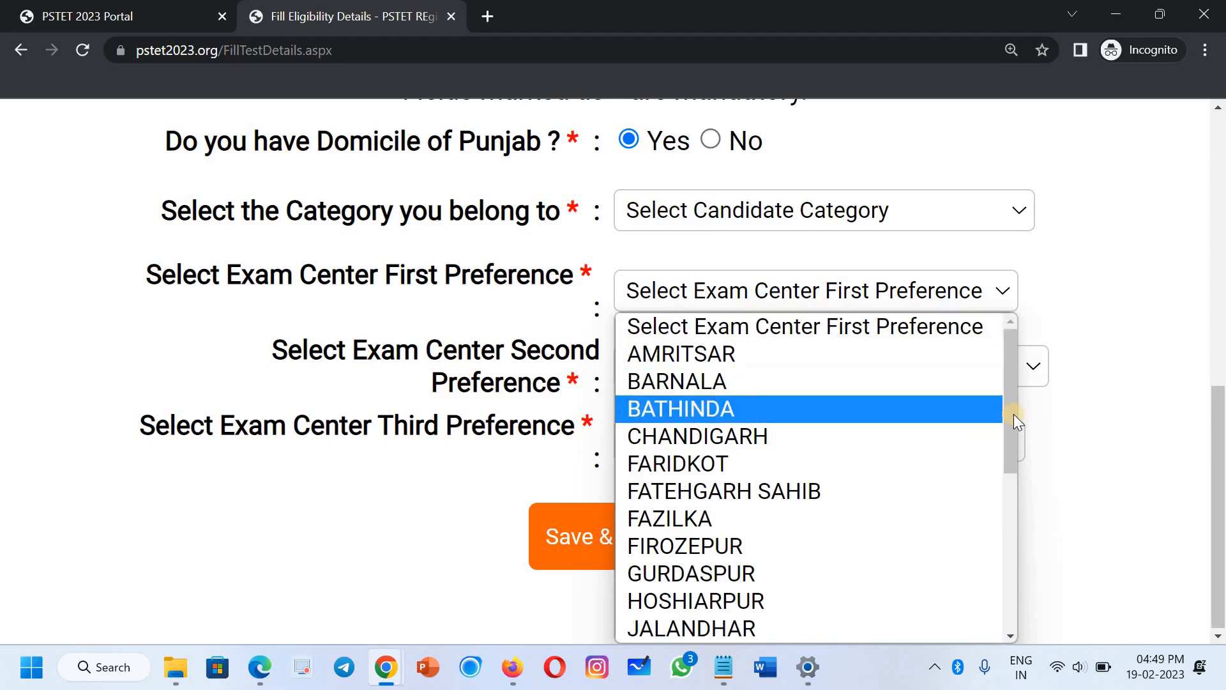
{"action": "scroll", "coordinate": [893, 451], "scroll_direction": "down", "scroll_amount": 5}
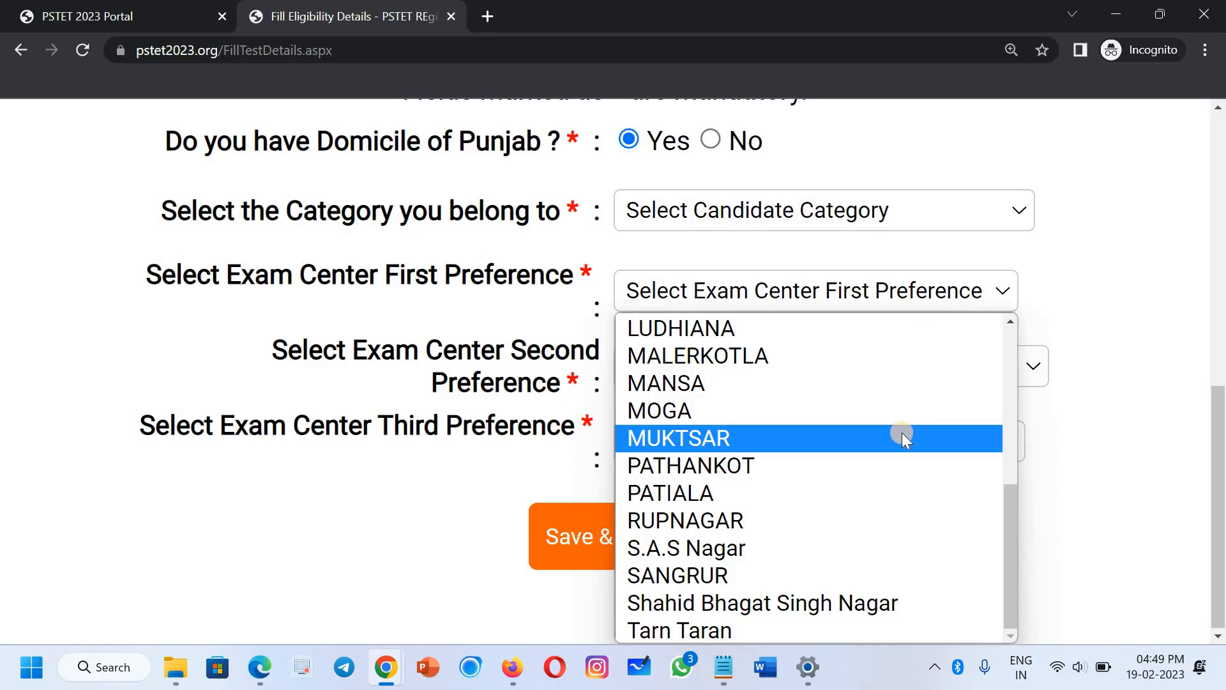
{"action": "left_click", "coordinate": [1109, 378]}
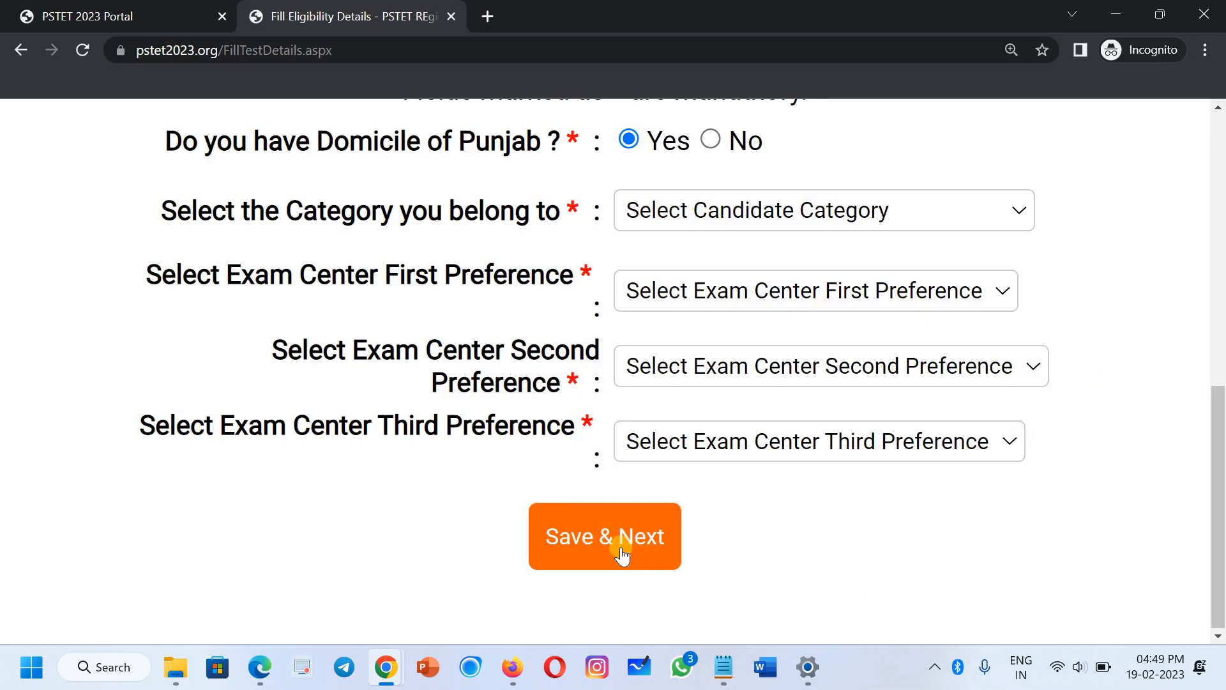
{"action": "left_click", "coordinate": [682, 294]}
{"action": "key", "text": "Escape"}
{"action": "left_click", "coordinate": [1028, 377]}
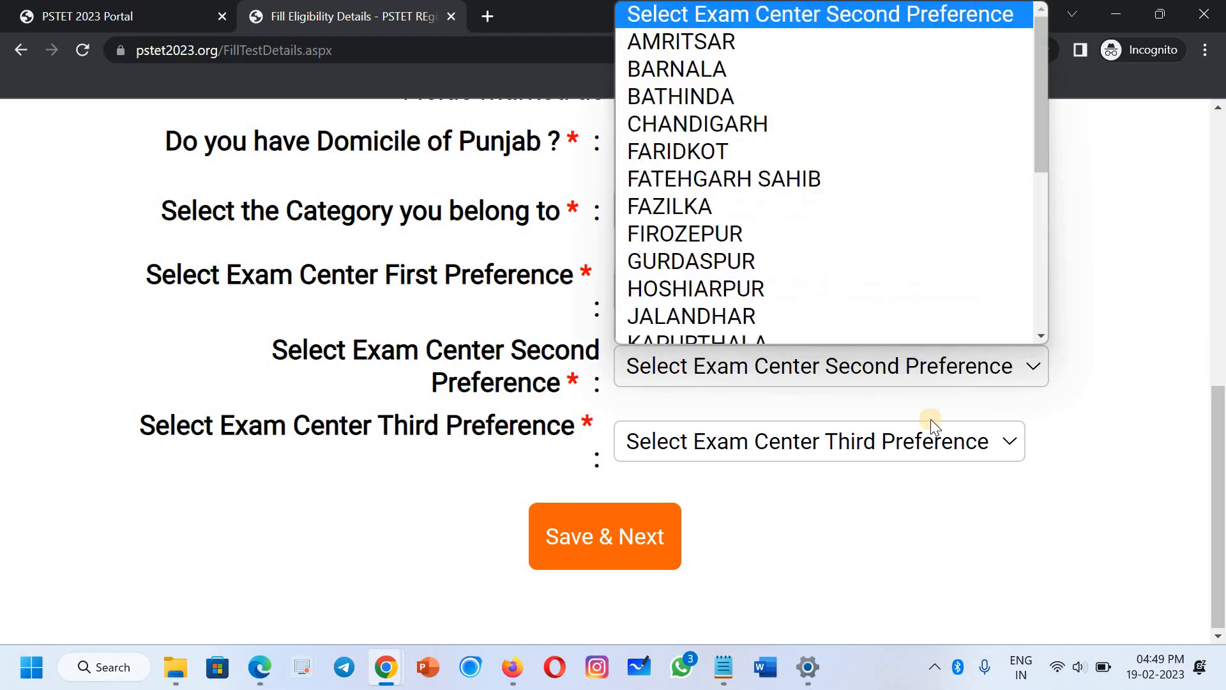
{"action": "key", "text": "Escape"}
{"action": "left_click", "coordinate": [895, 446]}
{"action": "key", "text": "Escape"}
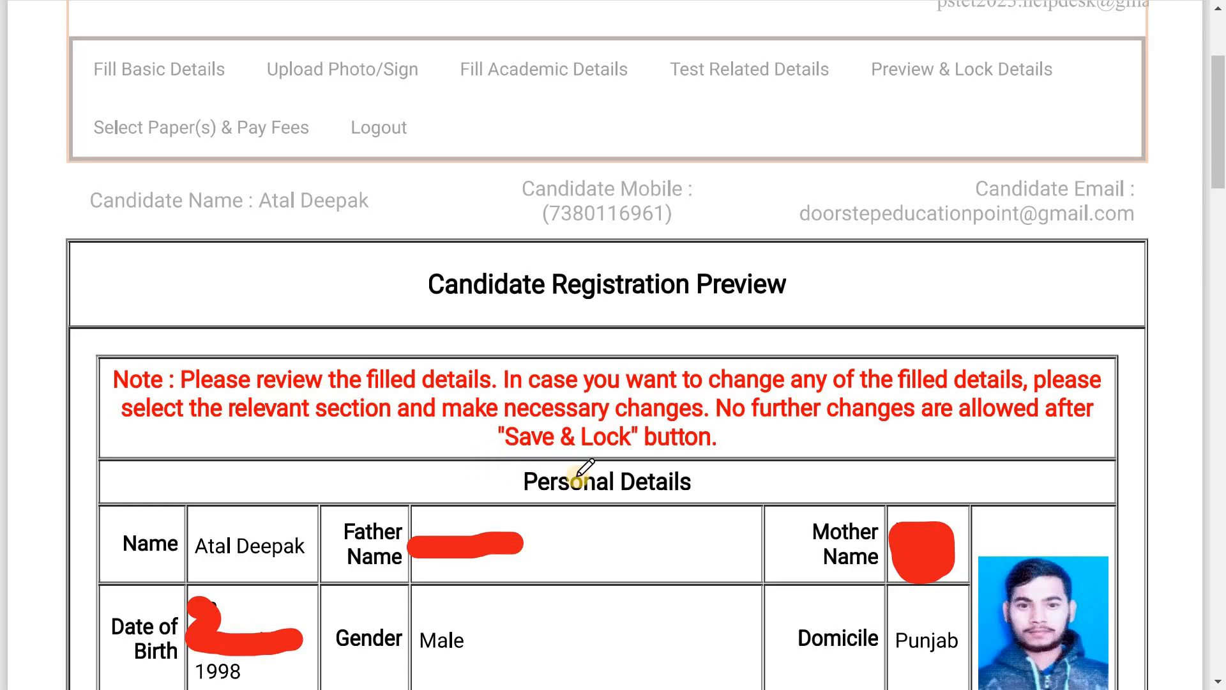
In the PDF registration preview, underline Exam Center Preferences in red ink and draw a bracket beside the listed centers.
{"action": "scroll", "coordinate": [586, 469], "scroll_direction": "down", "scroll_amount": 10}
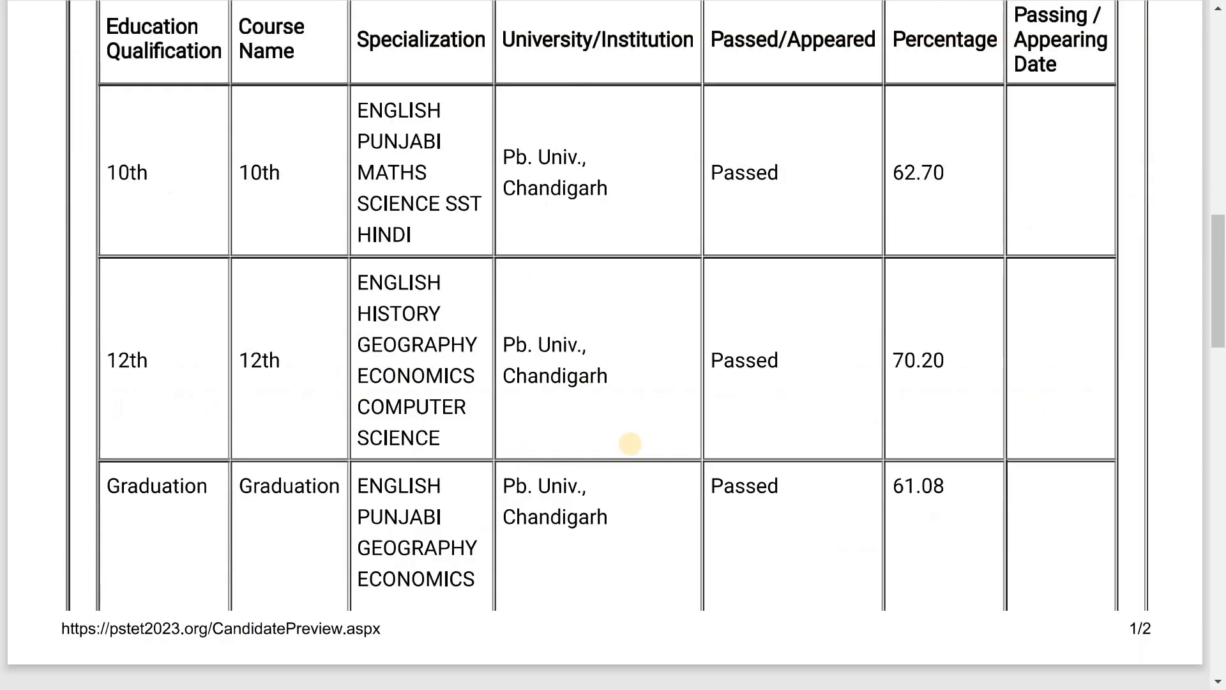
{"action": "scroll", "coordinate": [639, 475], "scroll_direction": "down", "scroll_amount": 2}
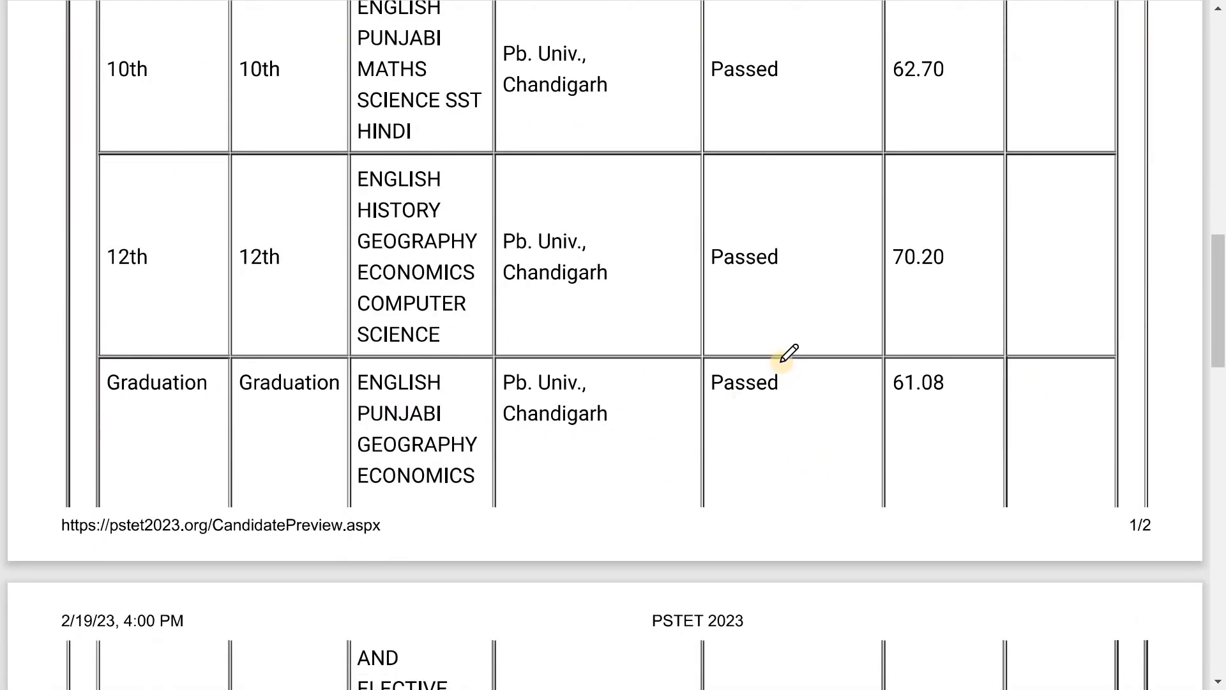
{"action": "scroll", "coordinate": [789, 353], "scroll_direction": "down", "scroll_amount": 12}
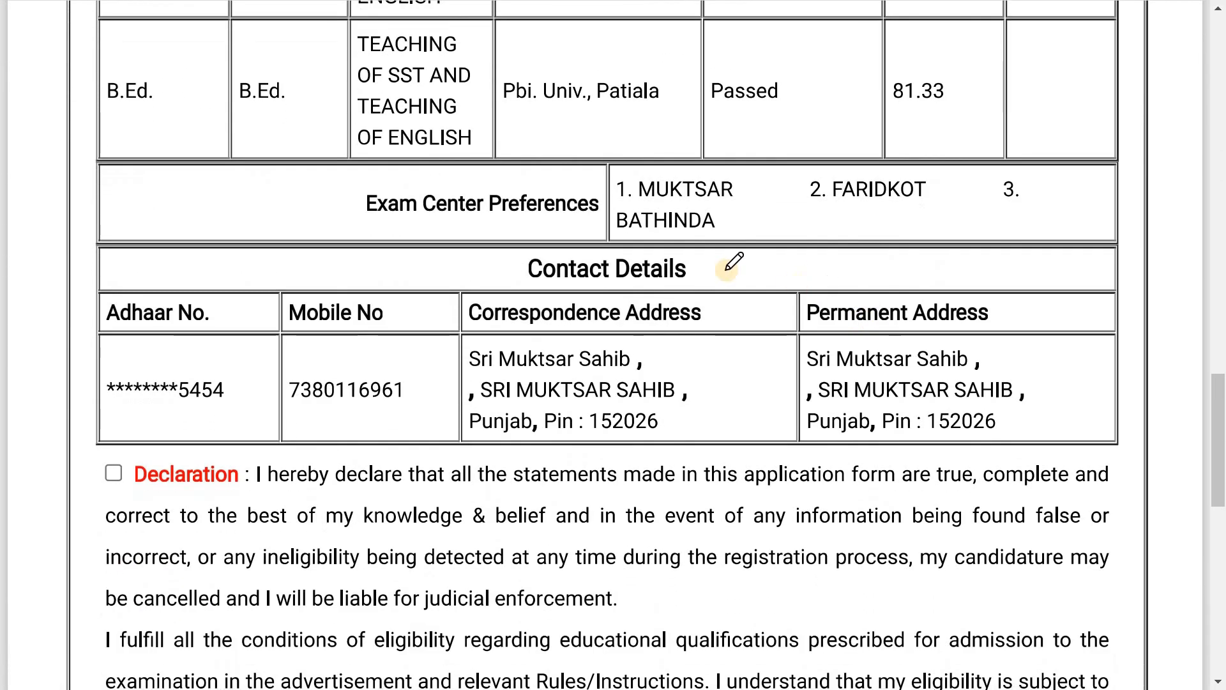
{"action": "left_click_drag", "start_coordinate": [405, 230], "coordinate": [548, 240]}
{"action": "mouse_move", "coordinate": [1062, 156]}
{"action": "left_mouse_down"}
{"action": "mouse_move", "coordinate": [1100, 169]}
{"action": "mouse_move", "coordinate": [1065, 256]}
{"action": "left_mouse_up"}
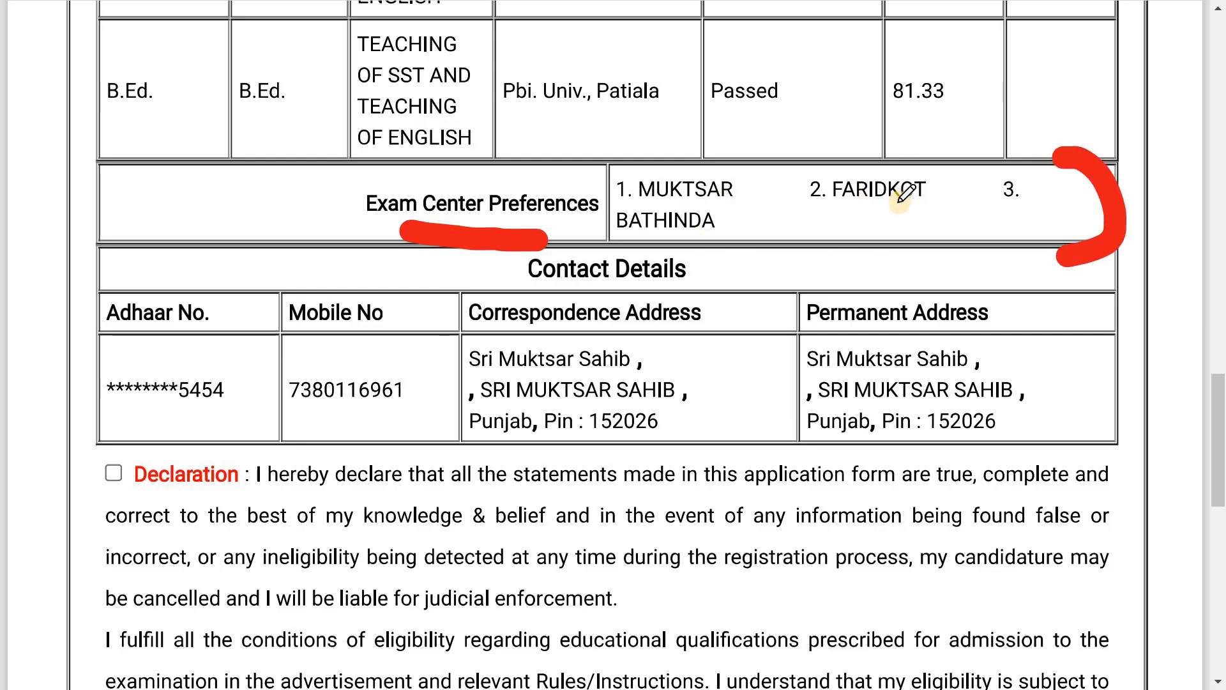
Draw red ink brackets beside the Correspondence Address and Permanent Address entries under Contact Details.
{"action": "scroll", "coordinate": [821, 256], "scroll_direction": "down", "scroll_amount": 2}
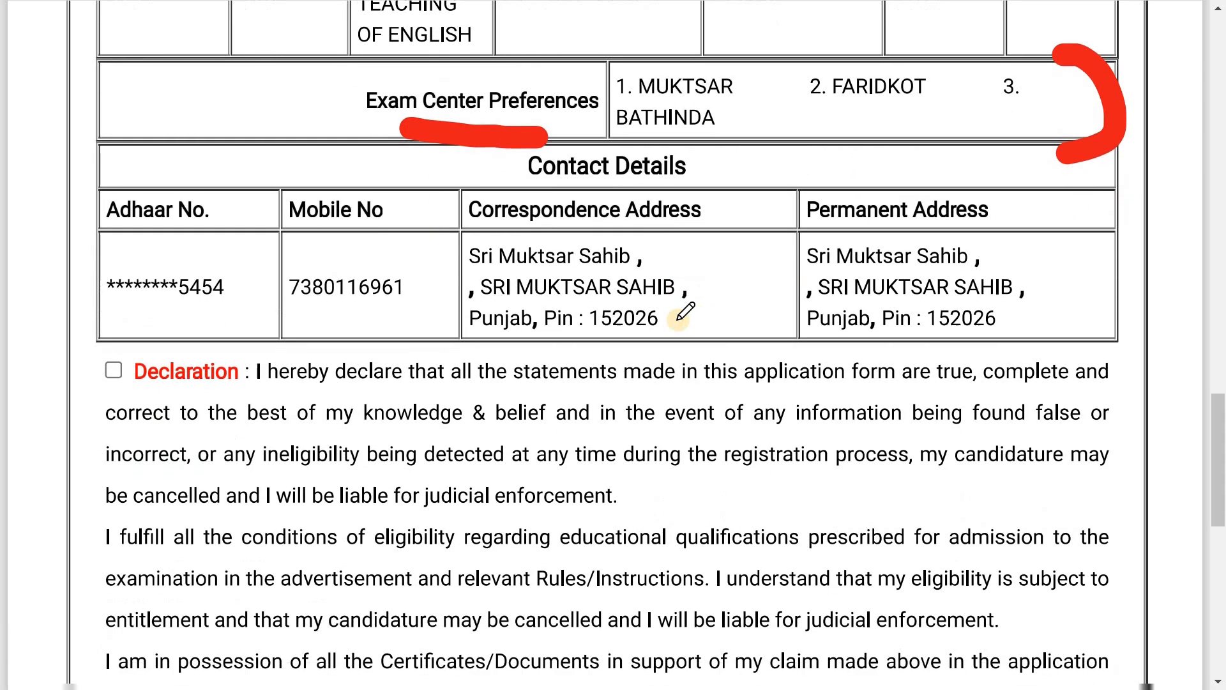
{"action": "mouse_move", "coordinate": [773, 192]}
{"action": "left_mouse_down"}
{"action": "mouse_move", "coordinate": [788, 236]}
{"action": "mouse_move", "coordinate": [719, 350]}
{"action": "left_mouse_up"}
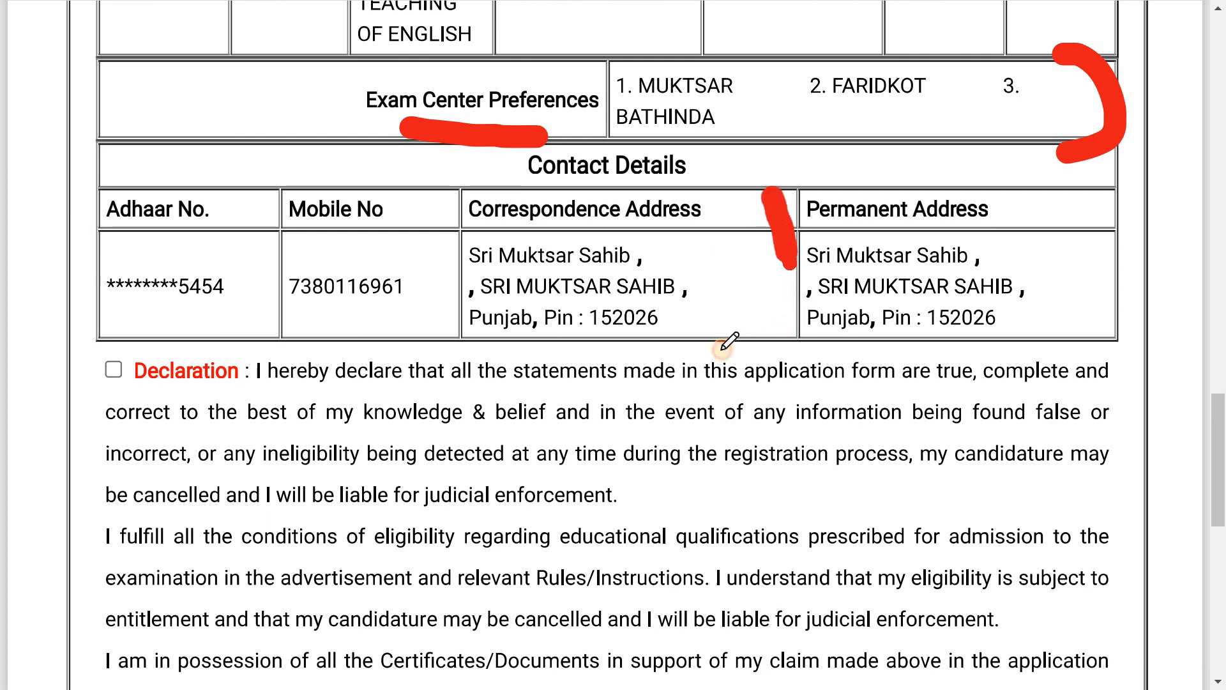
{"action": "left_click_drag", "start_coordinate": [1057, 186], "coordinate": [1013, 383]}
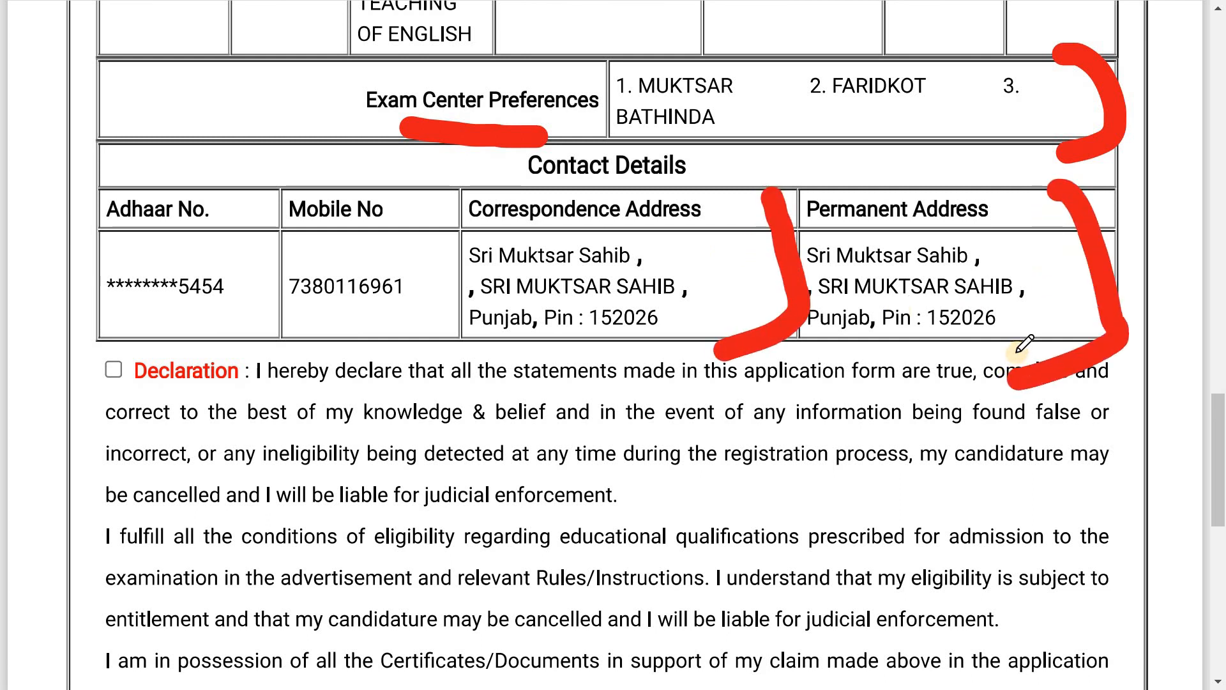
Draw a red ink check mark over the checkbox beside the Declaration.
{"action": "scroll", "coordinate": [1016, 345], "scroll_direction": "down", "scroll_amount": 4}
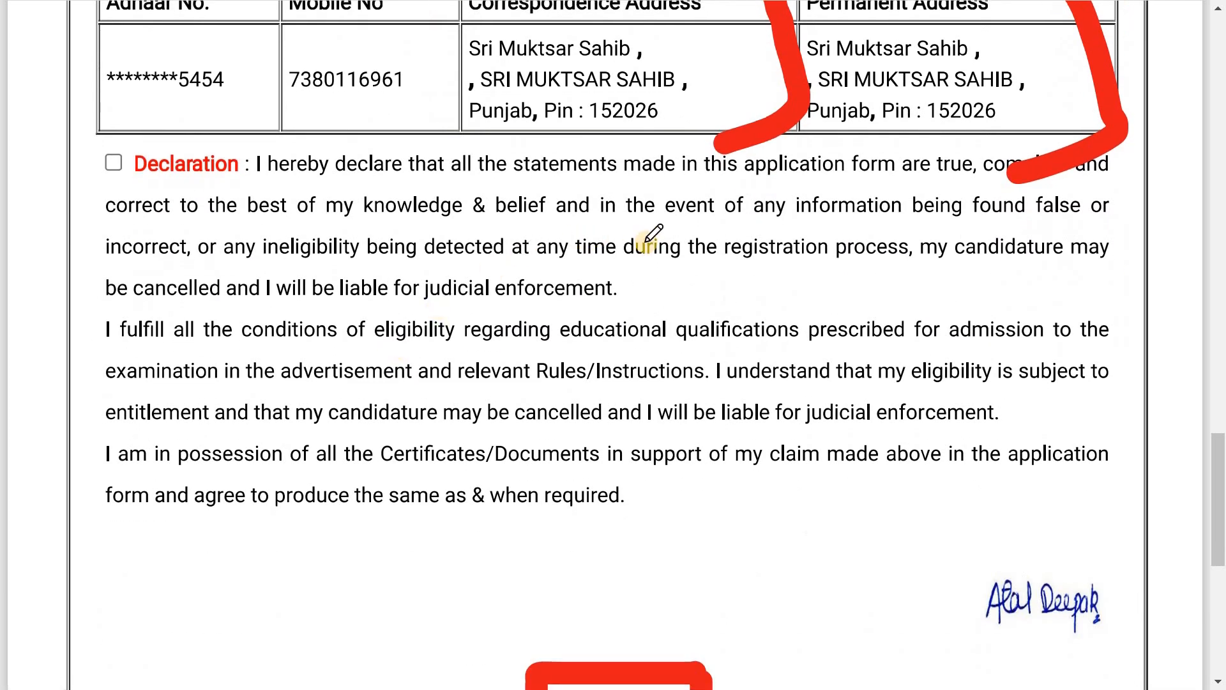
{"action": "scroll", "coordinate": [638, 241], "scroll_direction": "up", "scroll_amount": 2}
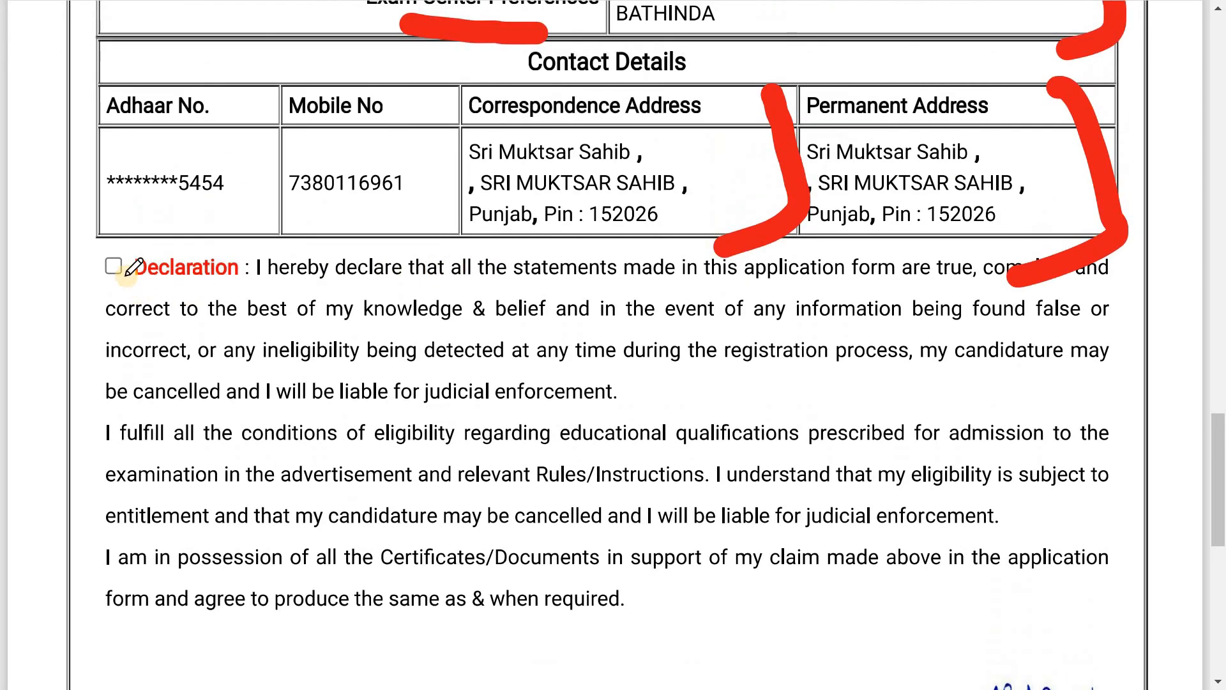
{"action": "mouse_move", "coordinate": [94, 264]}
{"action": "left_mouse_down"}
{"action": "mouse_move", "coordinate": [111, 277]}
{"action": "mouse_move", "coordinate": [147, 241]}
{"action": "left_mouse_up"}
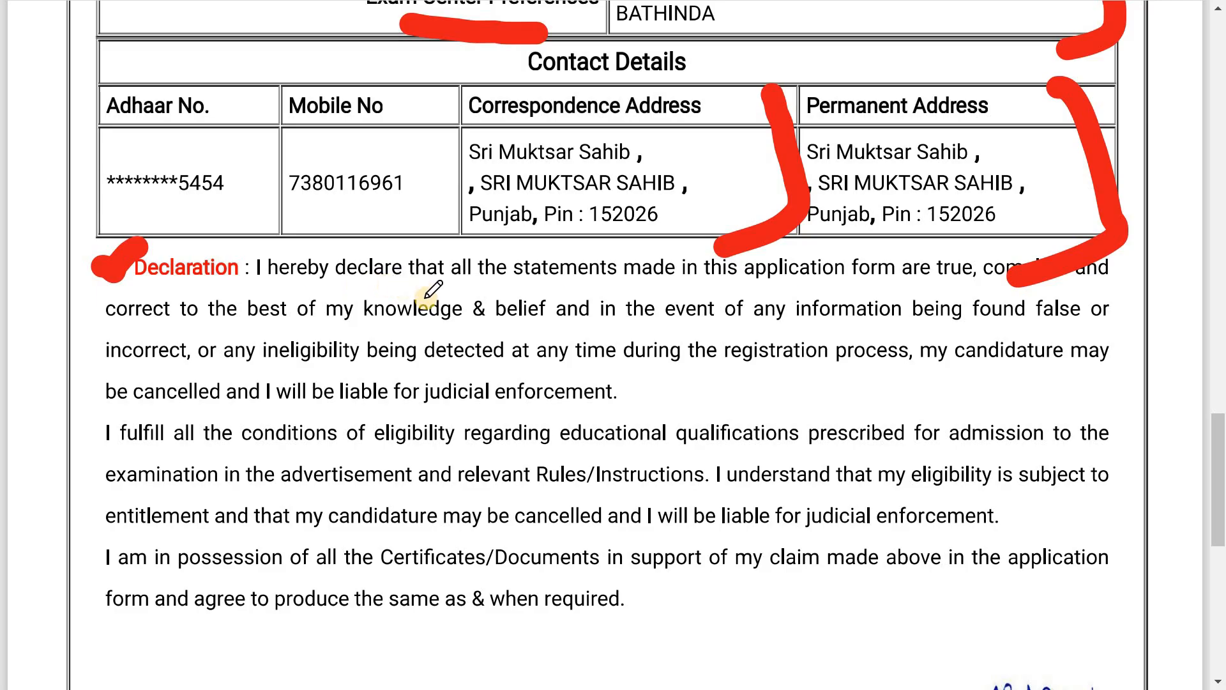
{"action": "scroll", "coordinate": [608, 497], "scroll_direction": "down", "scroll_amount": 5}
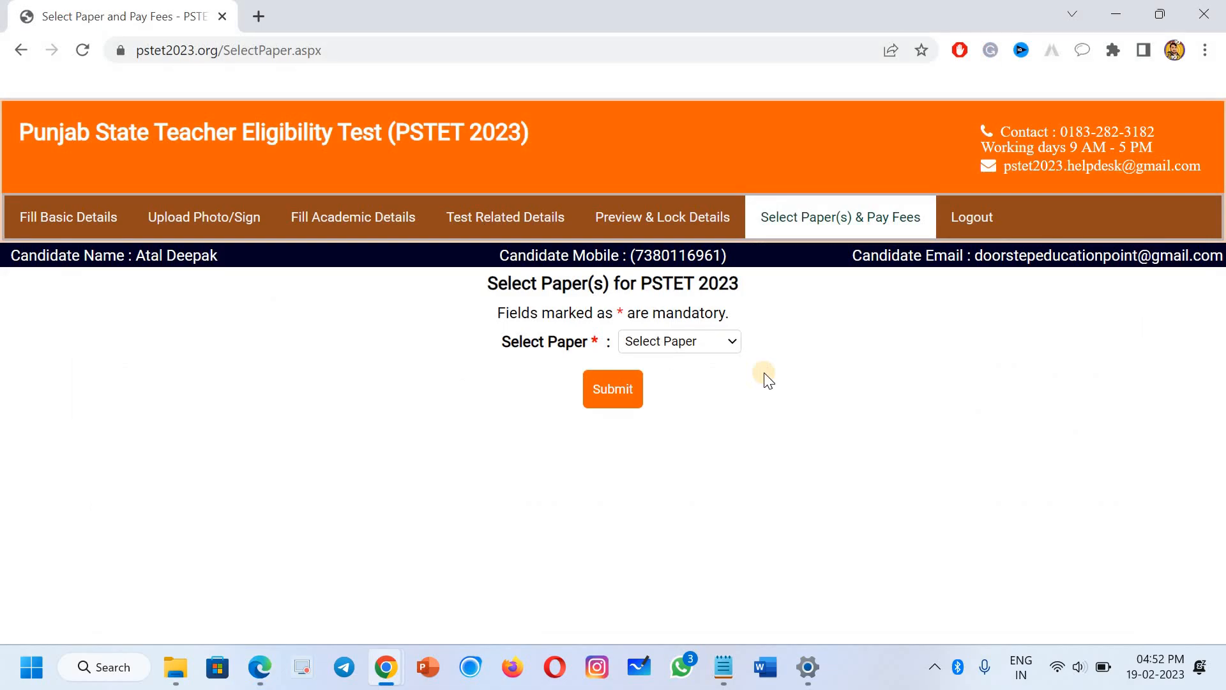
Choose Paper 2 on the Chrome paper selection page, with Social Studies as the Paper II subject.
{"action": "left_click", "coordinate": [662, 345]}
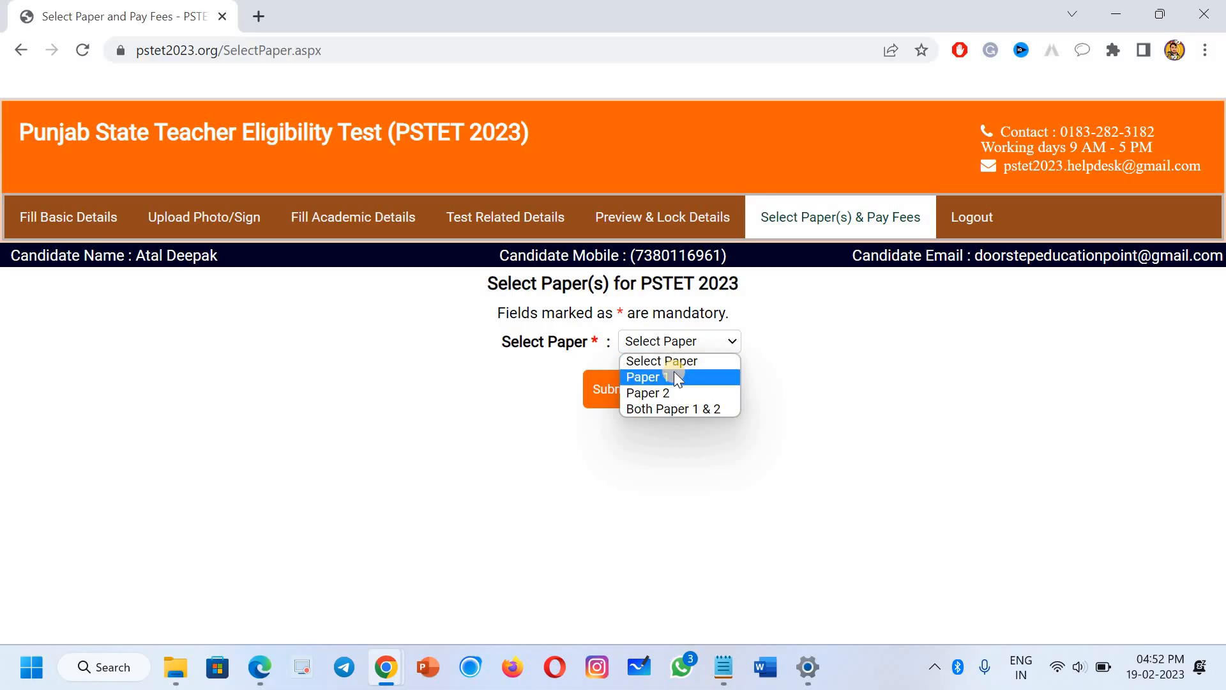
{"action": "left_click", "coordinate": [675, 393]}
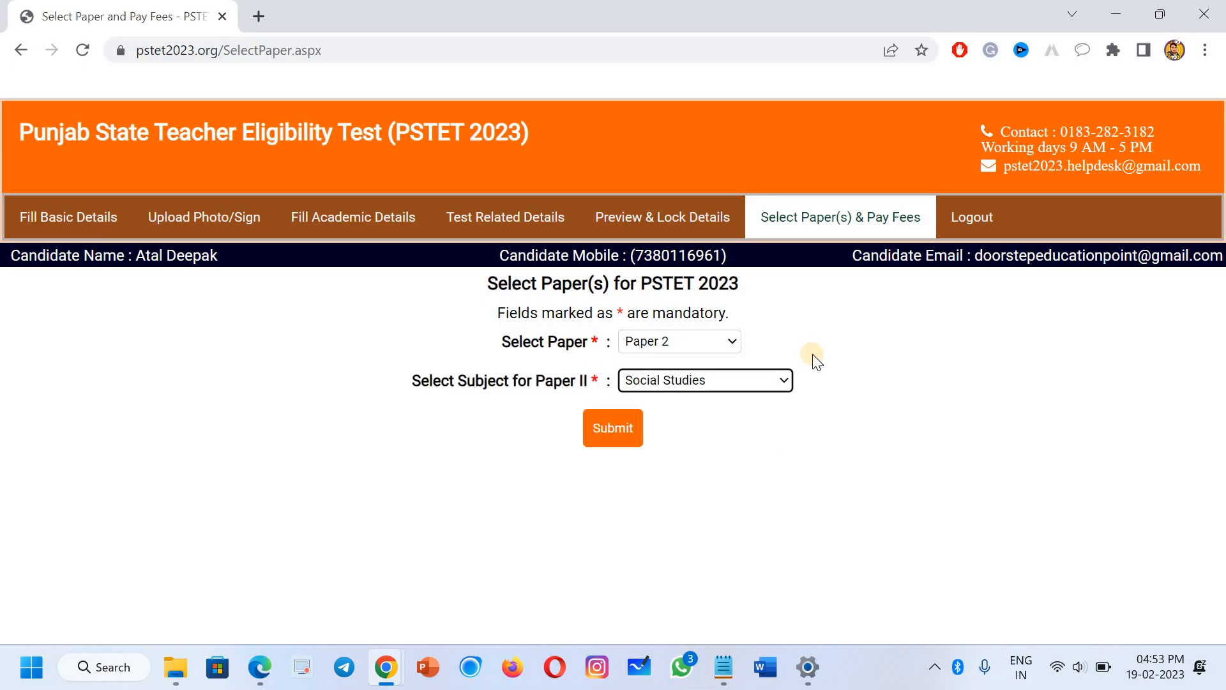
{"action": "left_click", "coordinate": [732, 383]}
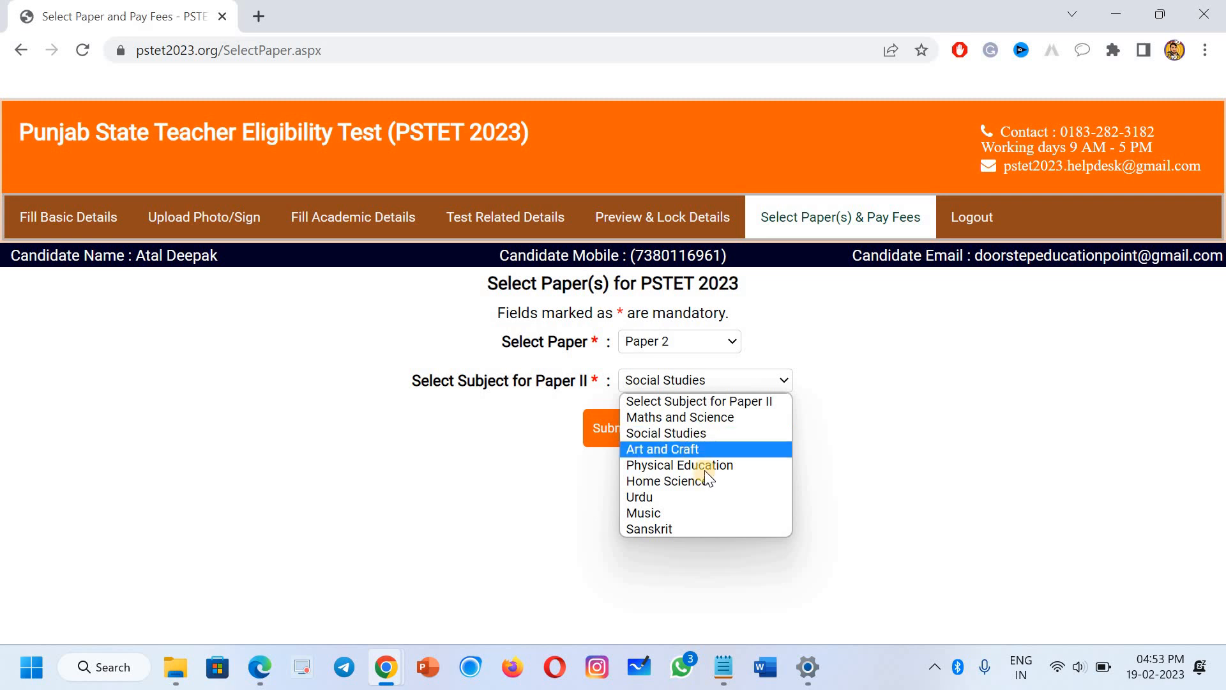
{"action": "left_click", "coordinate": [674, 501]}
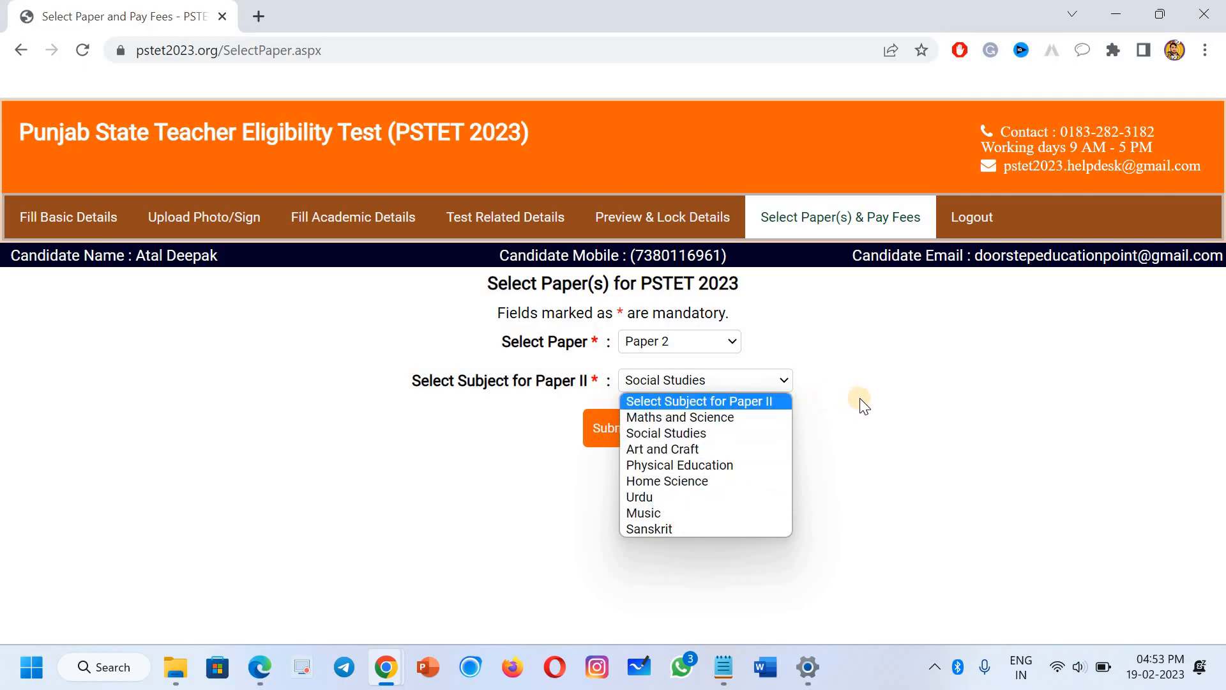
{"action": "left_click", "coordinate": [646, 382]}
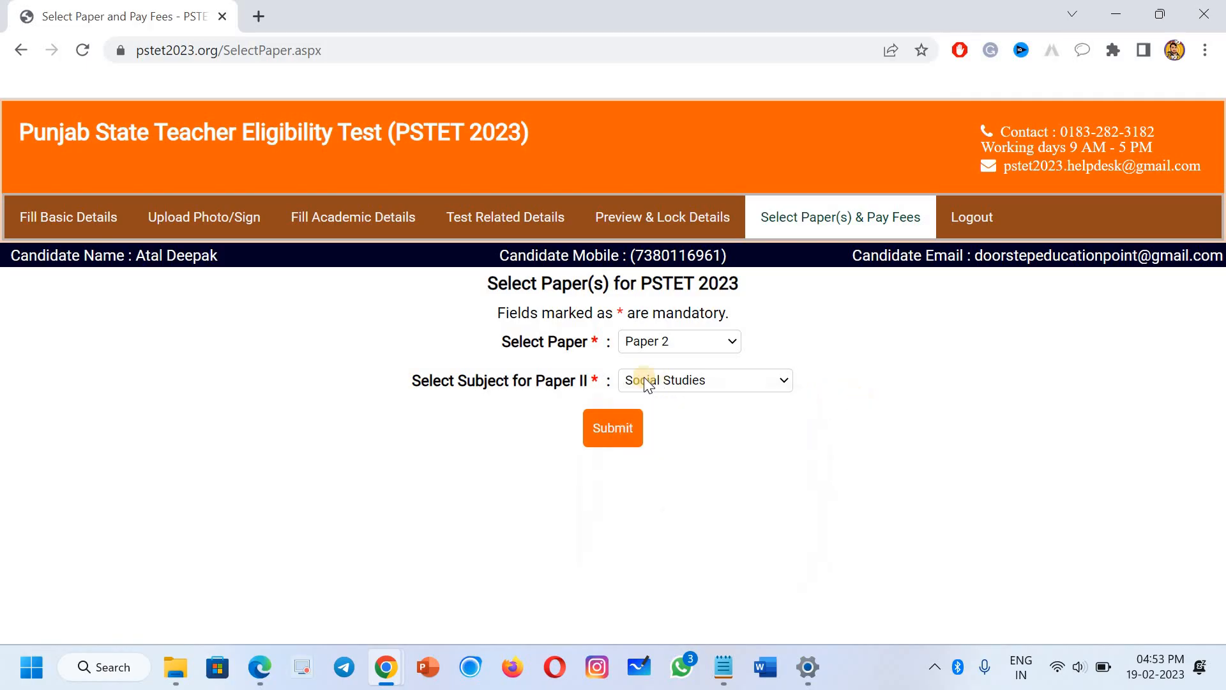
Change the paper selection to Both Paper 1 & 2, keeping Social Studies as the Paper II subject, and submit it.
{"action": "left_click", "coordinate": [667, 340]}
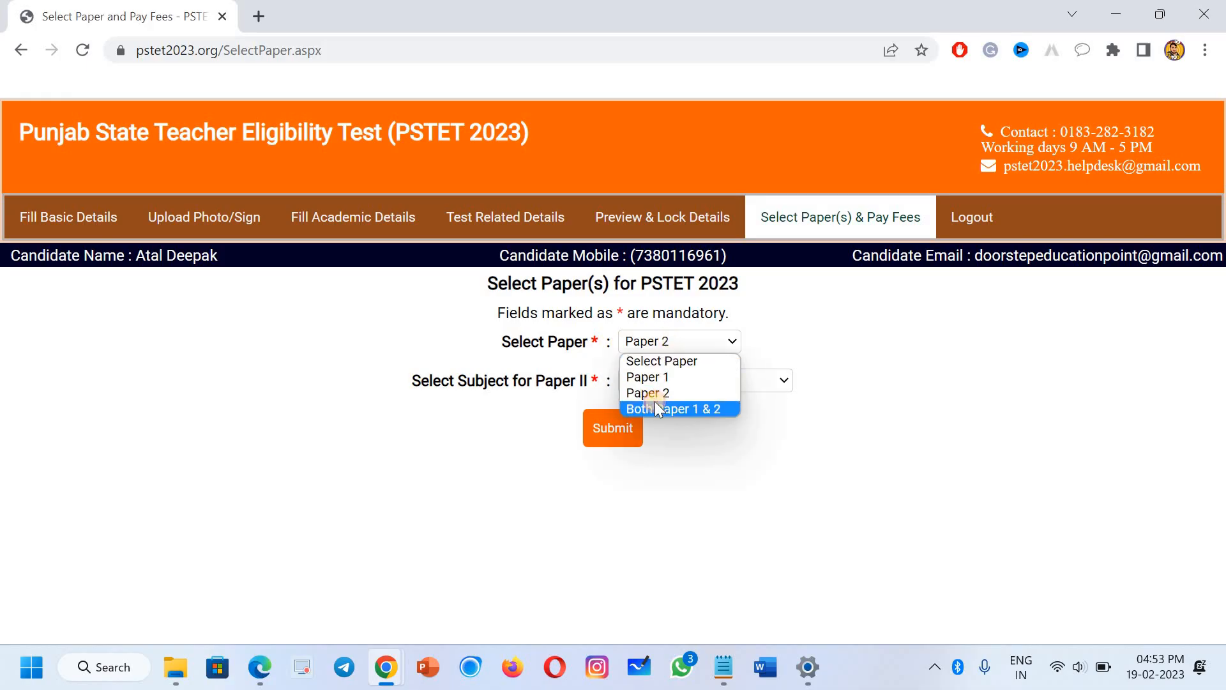
{"action": "left_click", "coordinate": [656, 406]}
{"action": "left_click", "coordinate": [684, 386]}
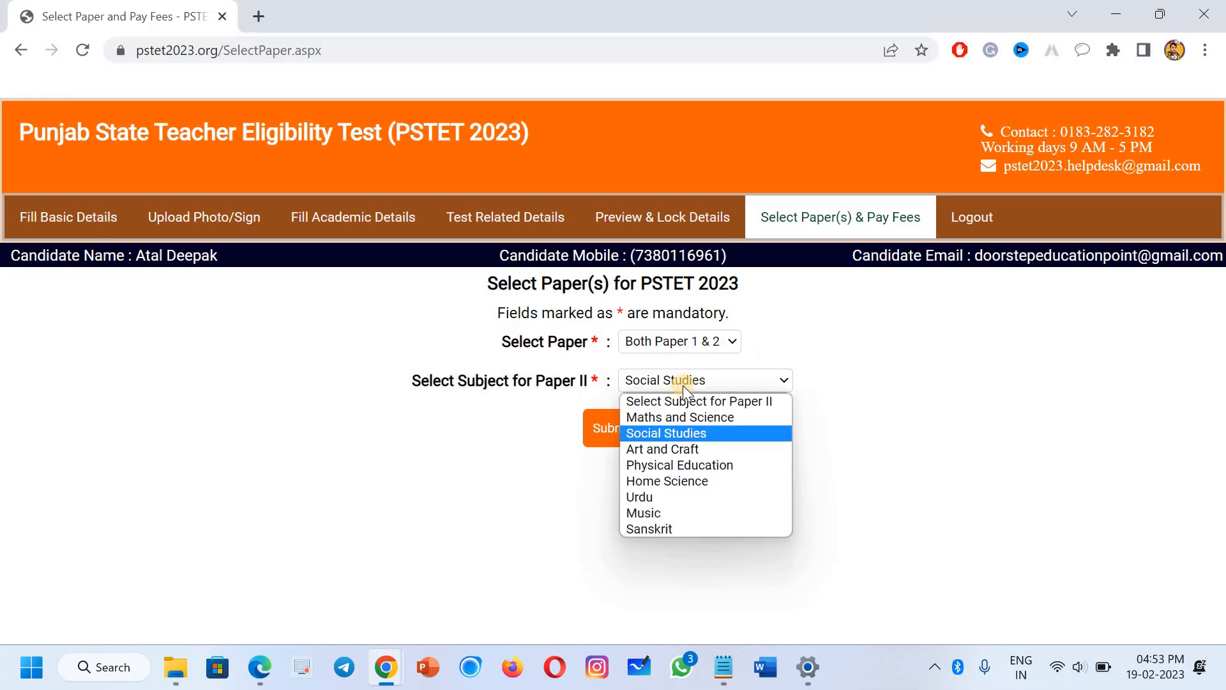
{"action": "left_click", "coordinate": [616, 430]}
{"action": "left_click", "coordinate": [616, 430]}
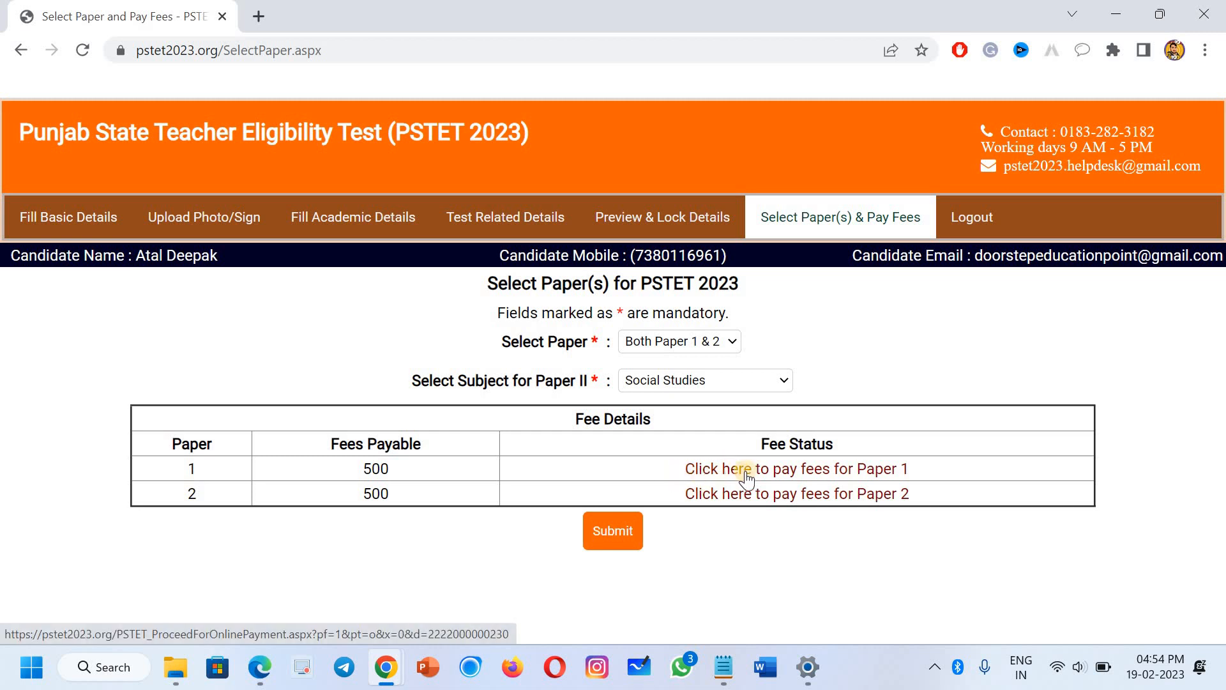
Examine the credit card and UPI payment options for the Paper 1 fee, then return to the paper selection page.
{"action": "left_click", "coordinate": [868, 473]}
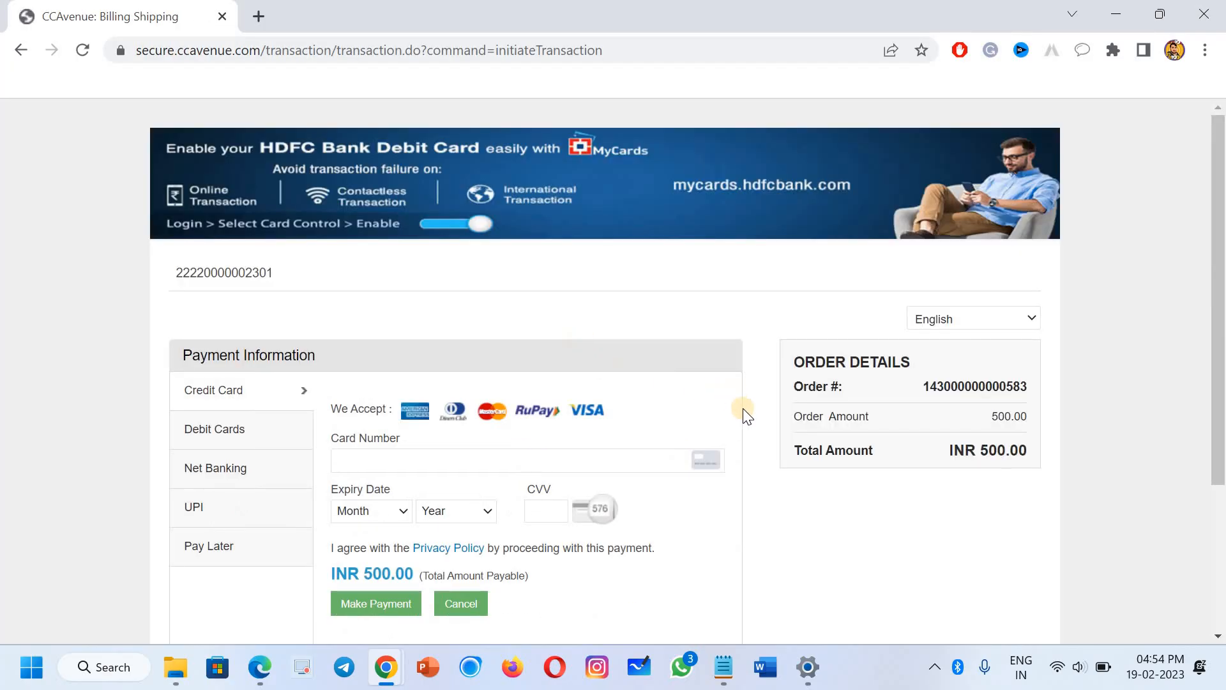
{"action": "scroll", "coordinate": [607, 372], "scroll_direction": "down", "scroll_amount": 1}
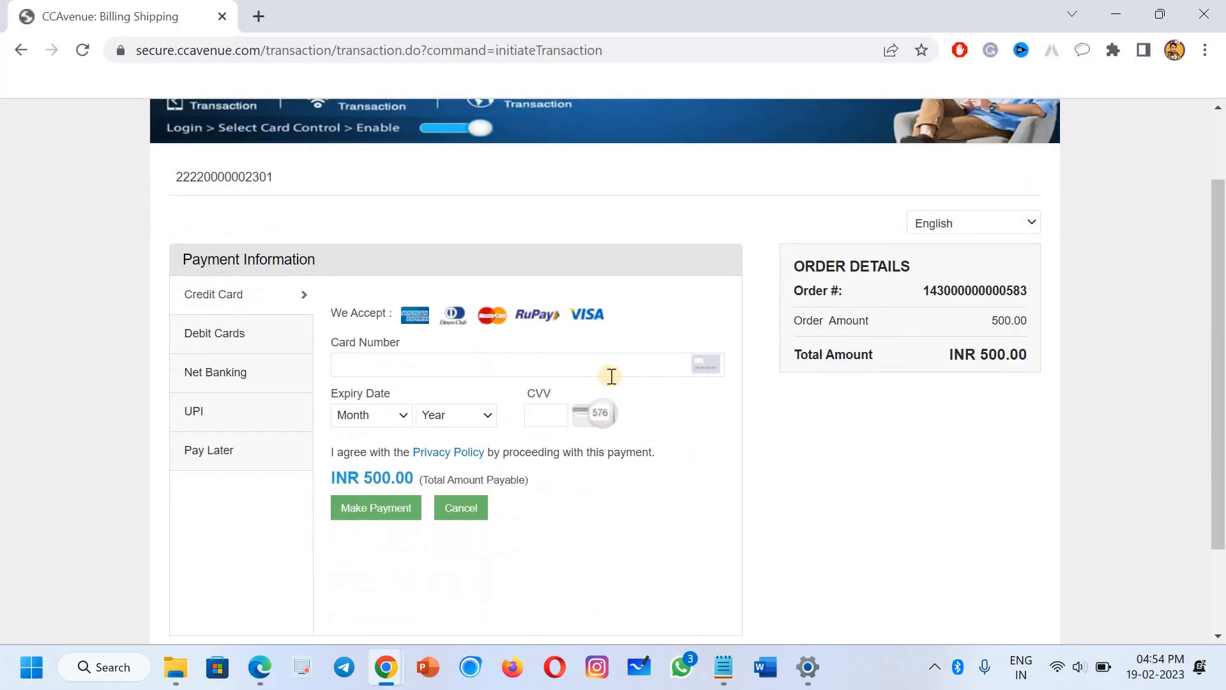
{"action": "left_click", "coordinate": [623, 371]}
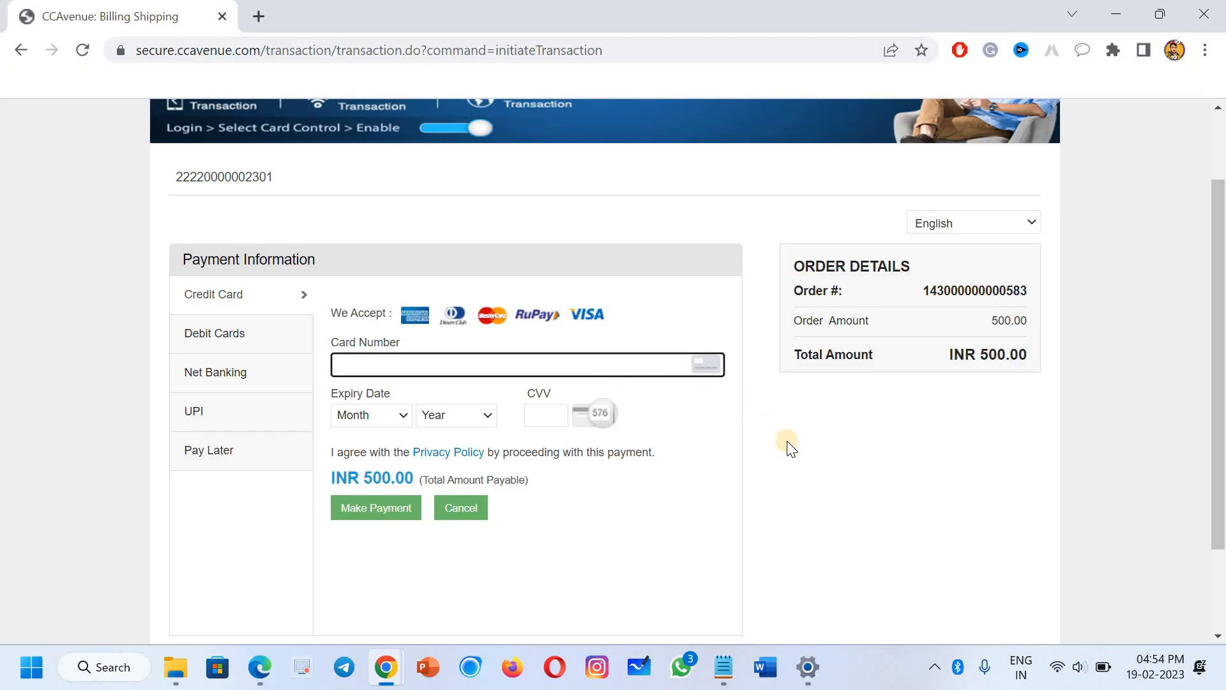
{"action": "left_click", "coordinate": [790, 445]}
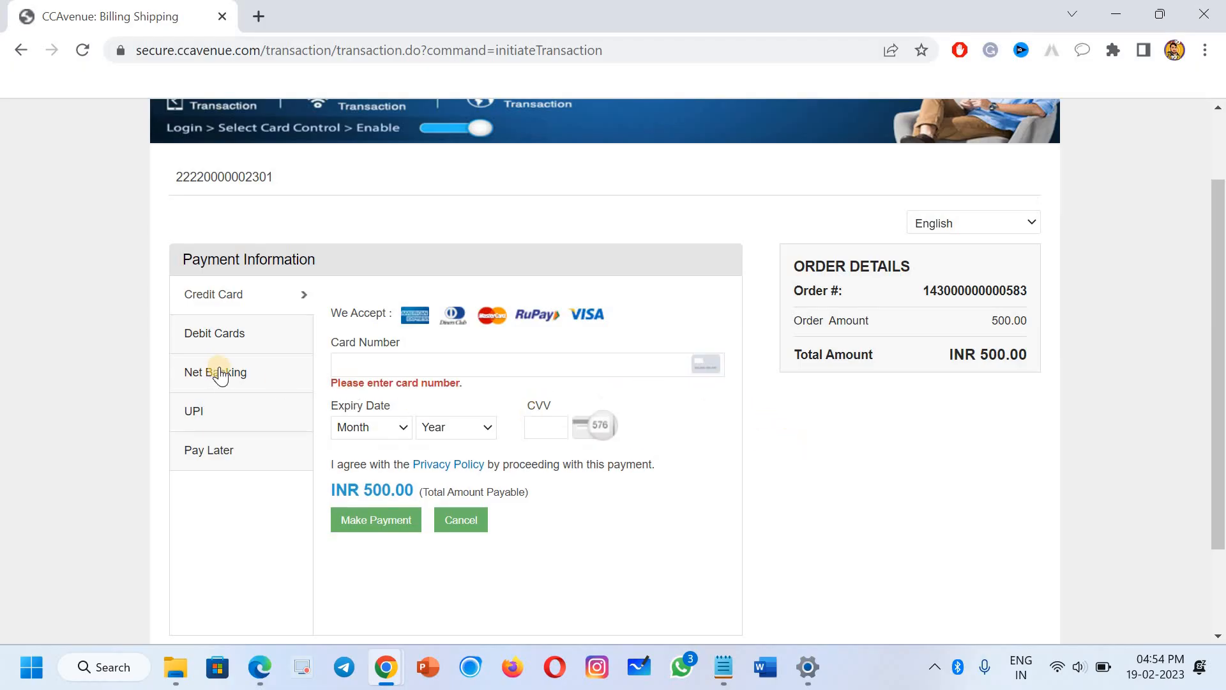
{"action": "left_click", "coordinate": [188, 414]}
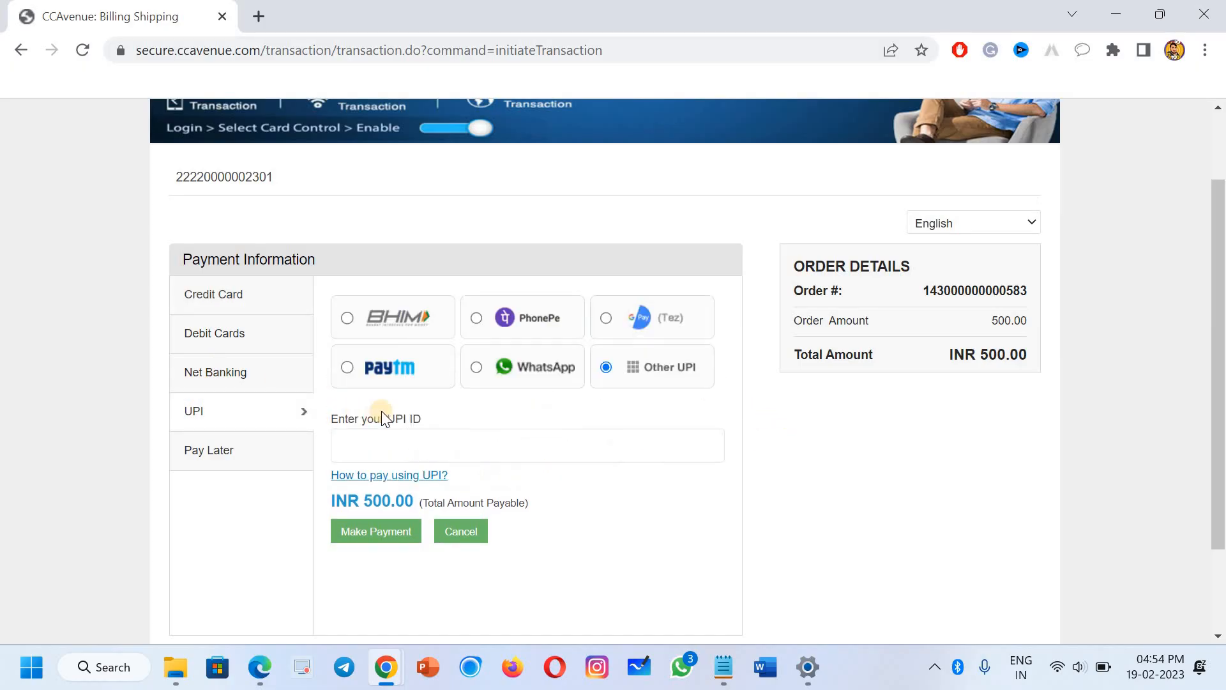
{"action": "key", "text": "alt+Left"}
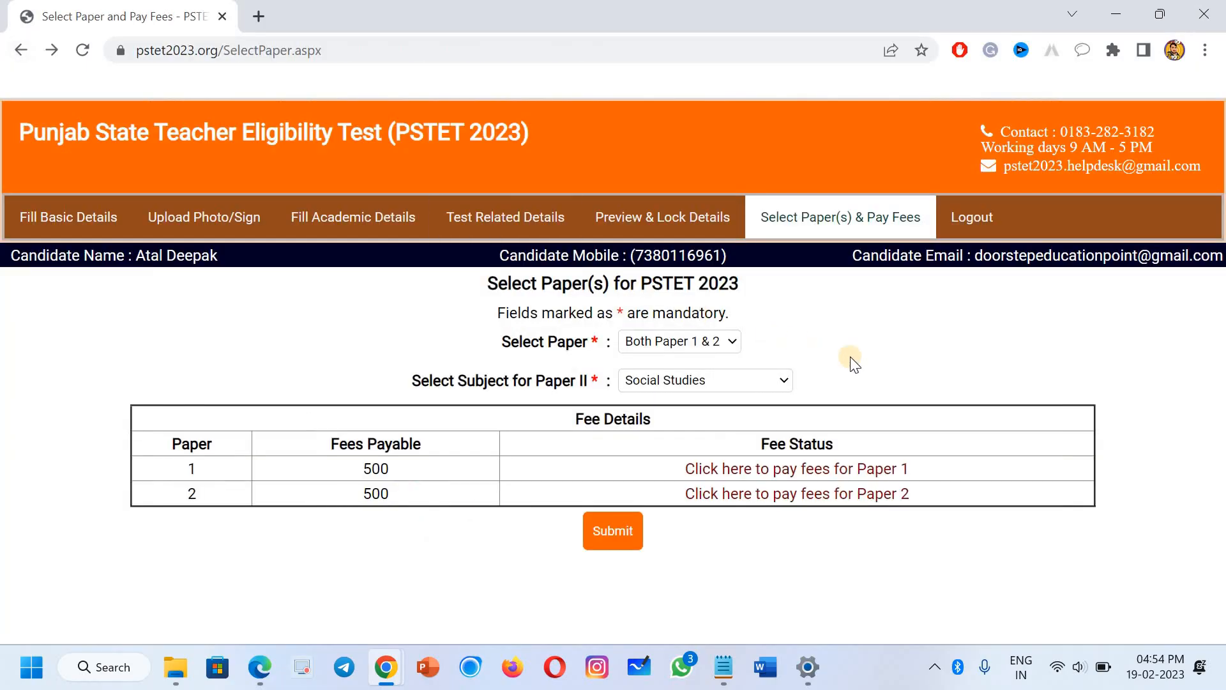